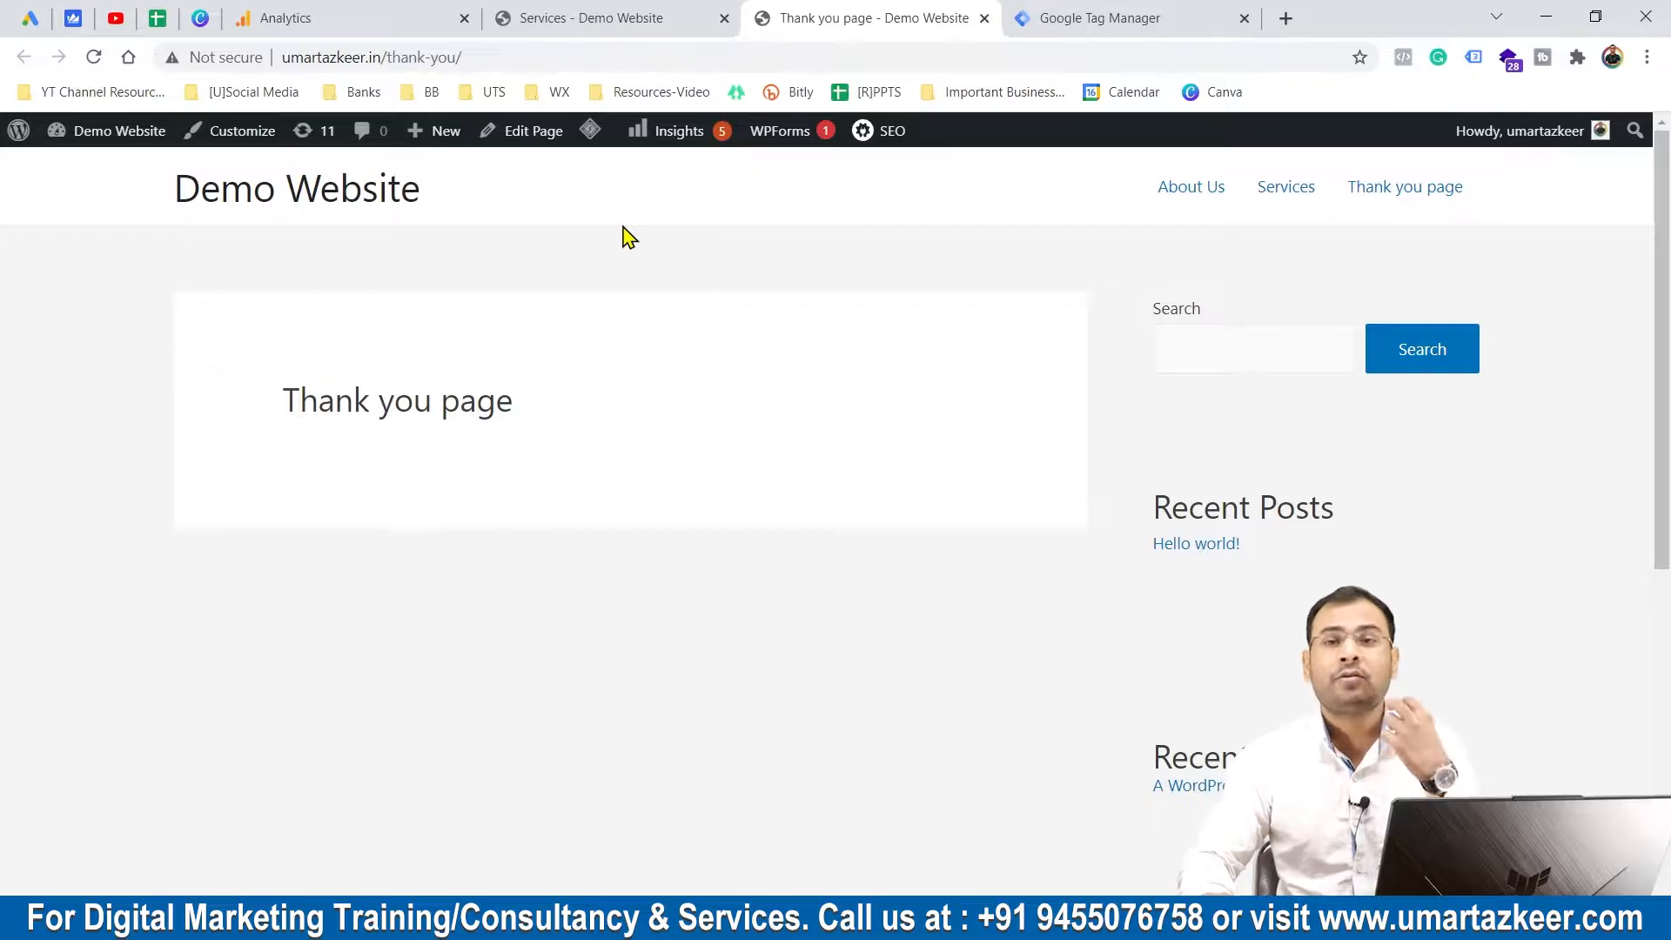
Step: Switch to Google Analytics and start a new custom event for the website stream, named generate_lead
click(317, 16)
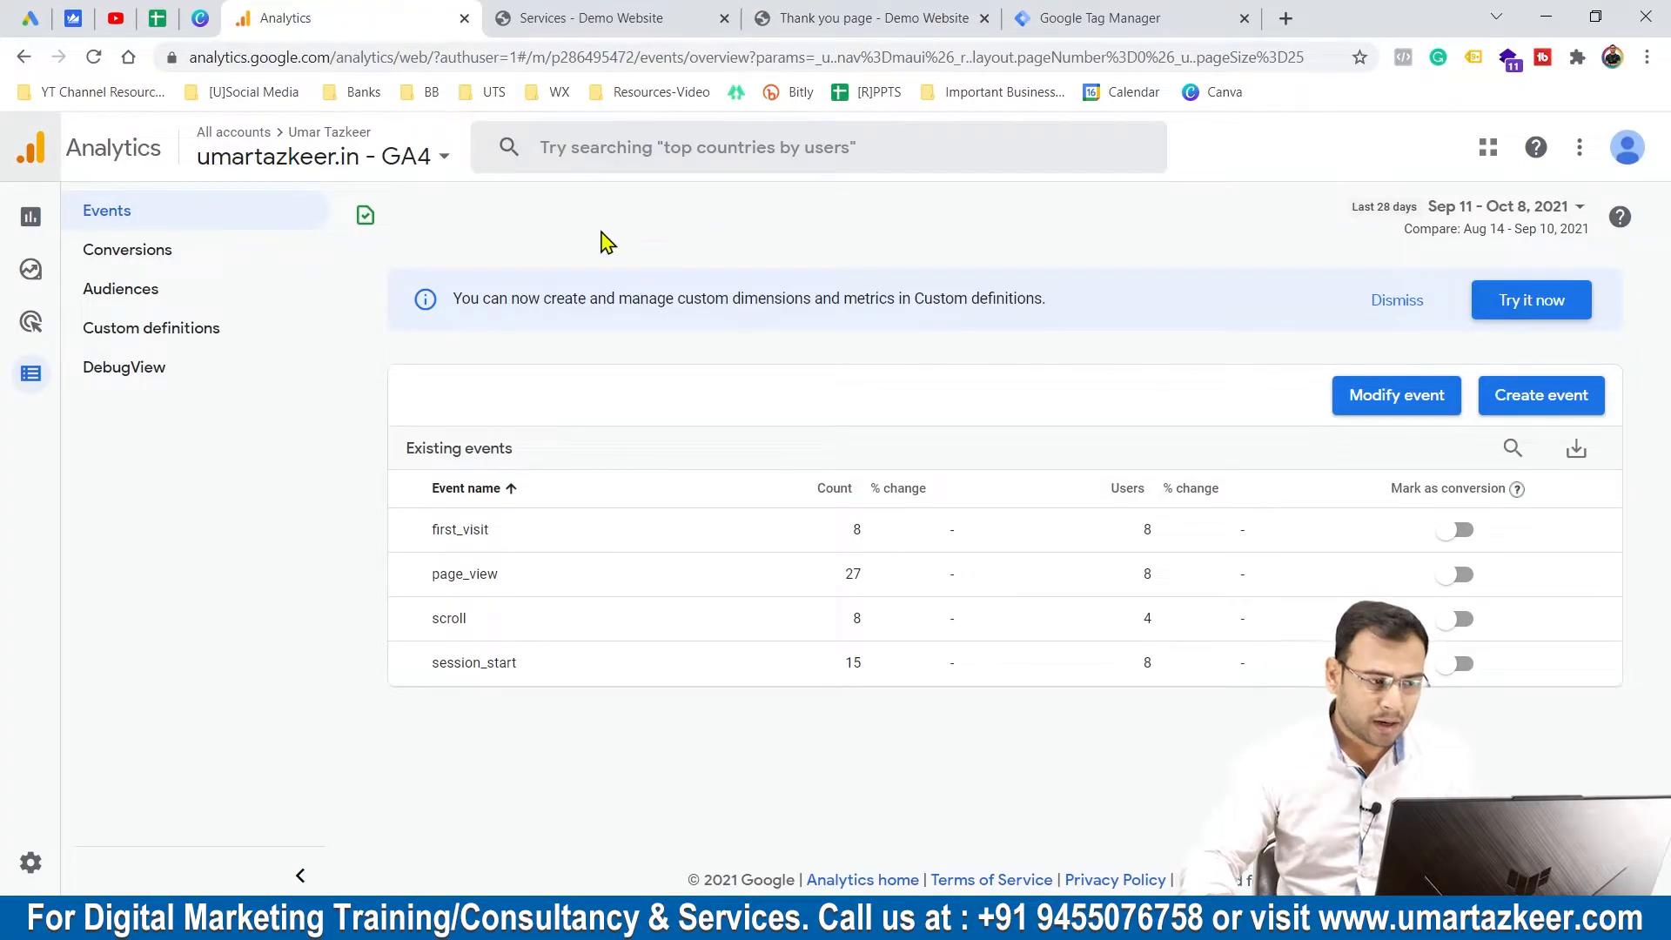
mouse_move(61, 400)
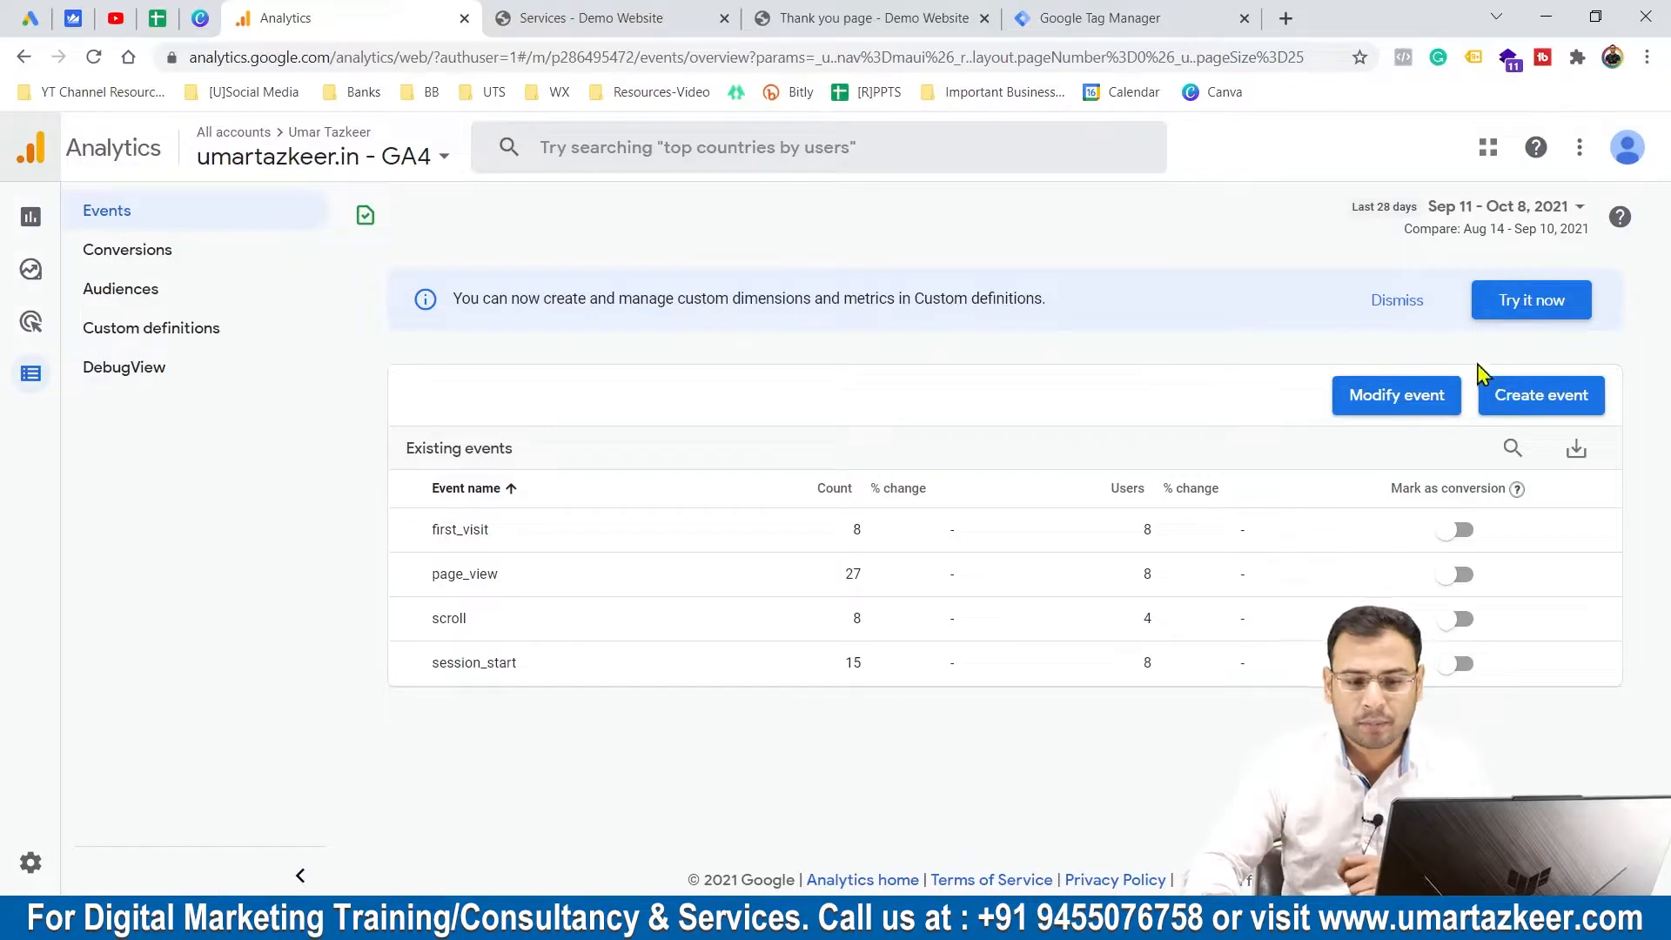
click(1534, 399)
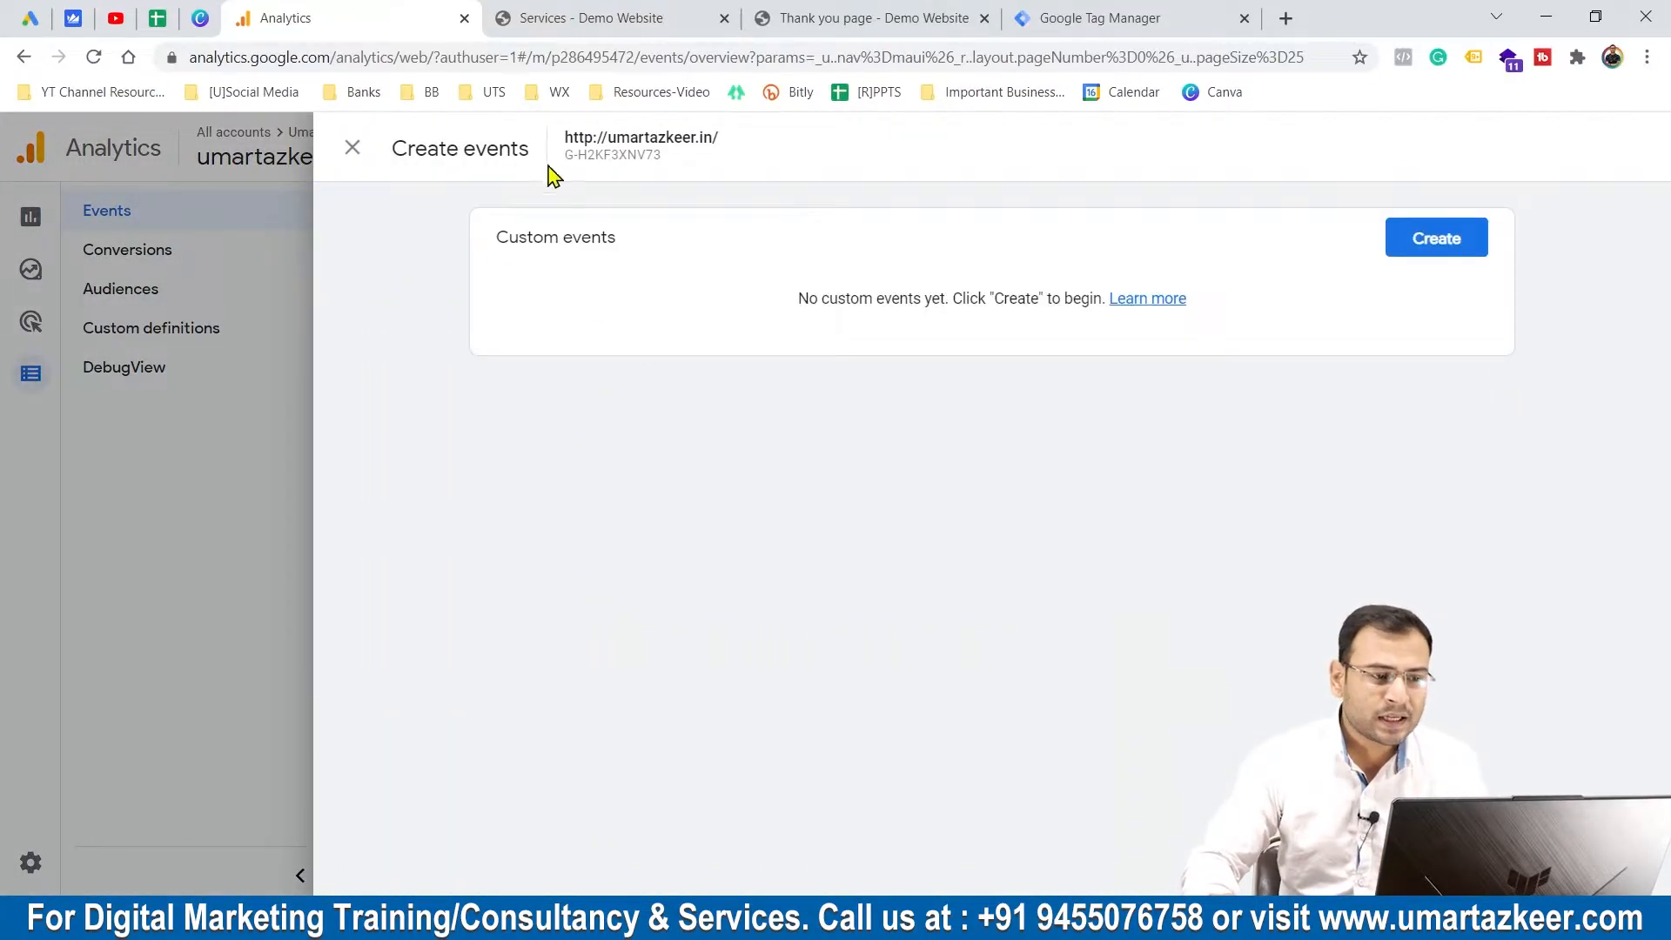
click(1443, 241)
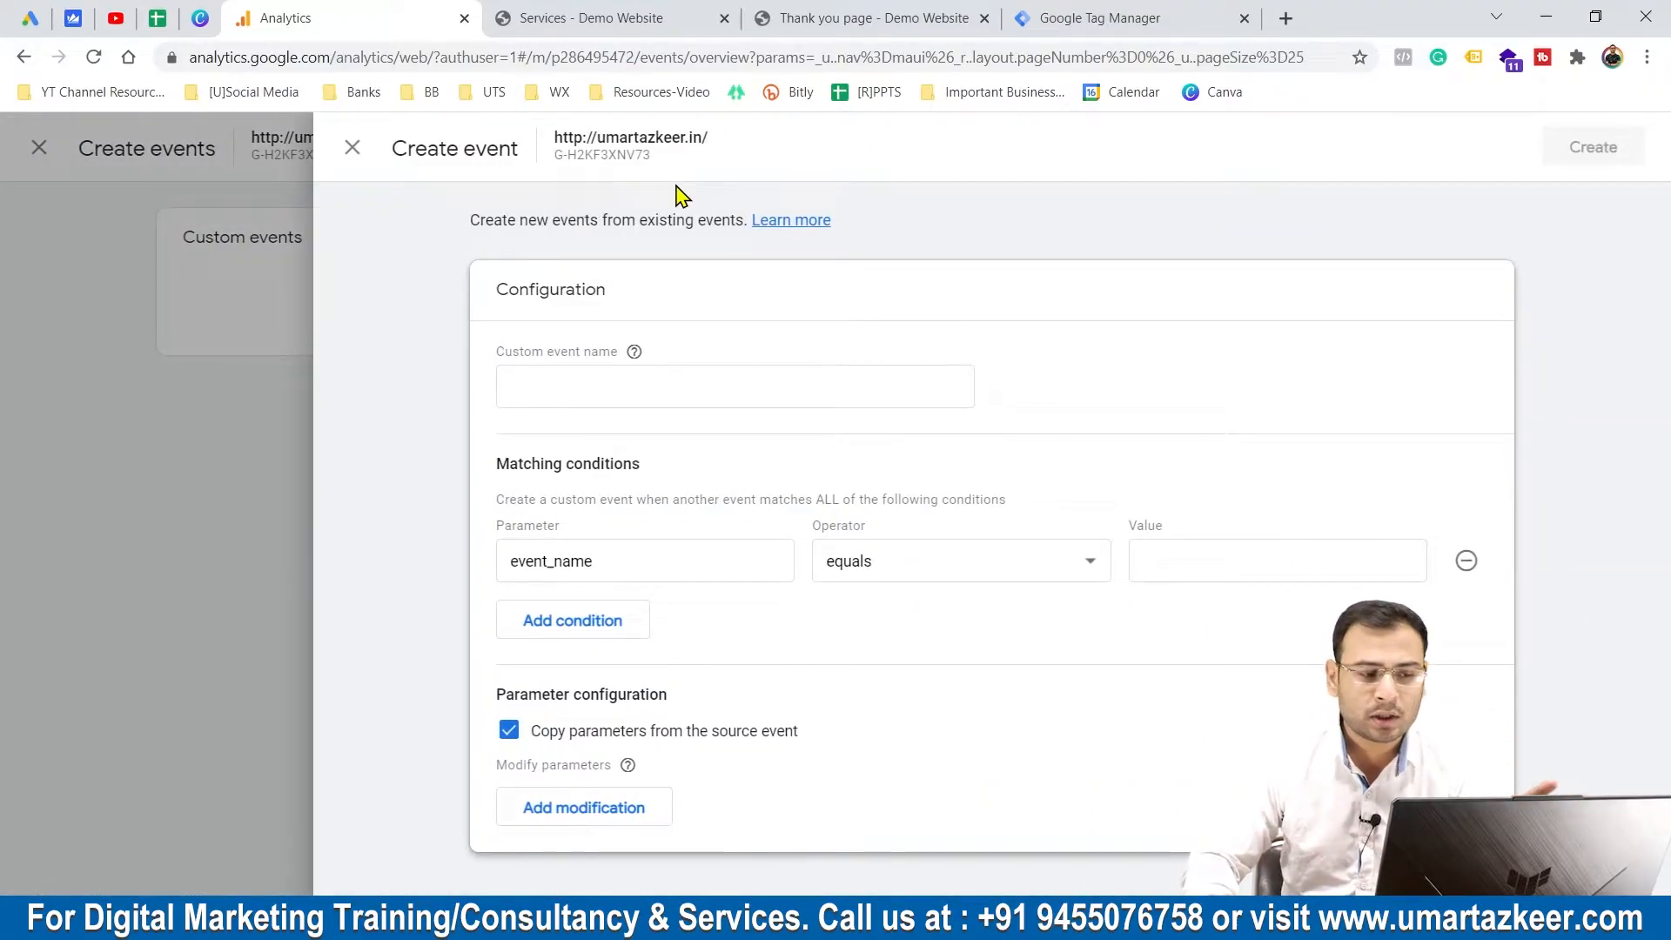
click(603, 384)
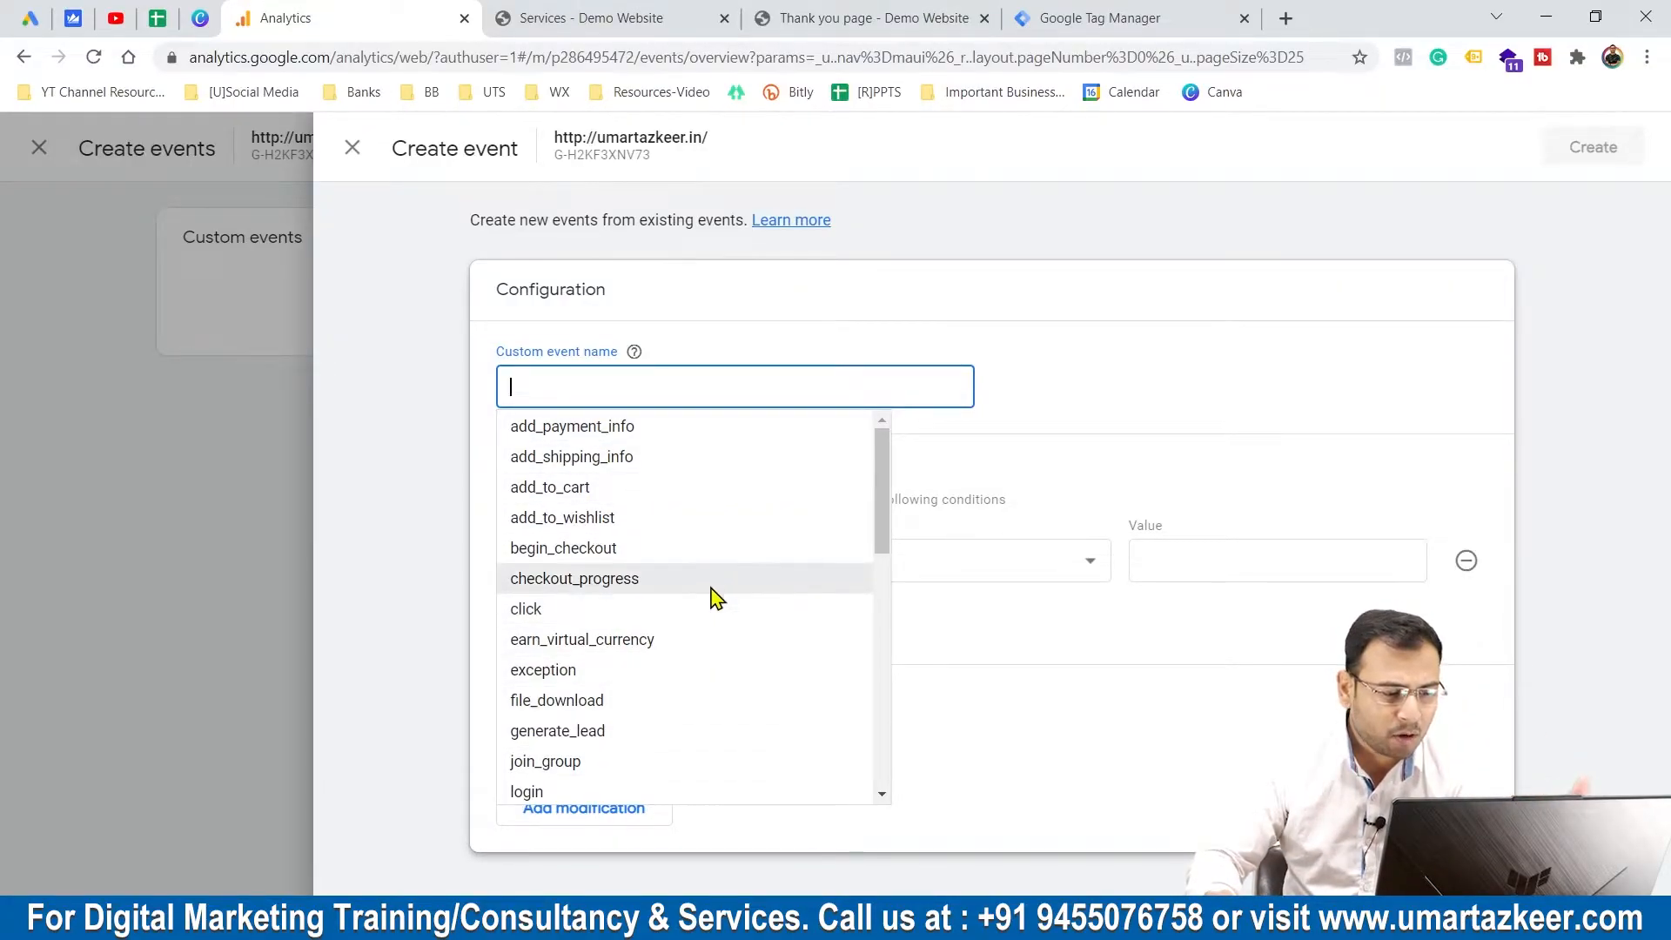
click(597, 732)
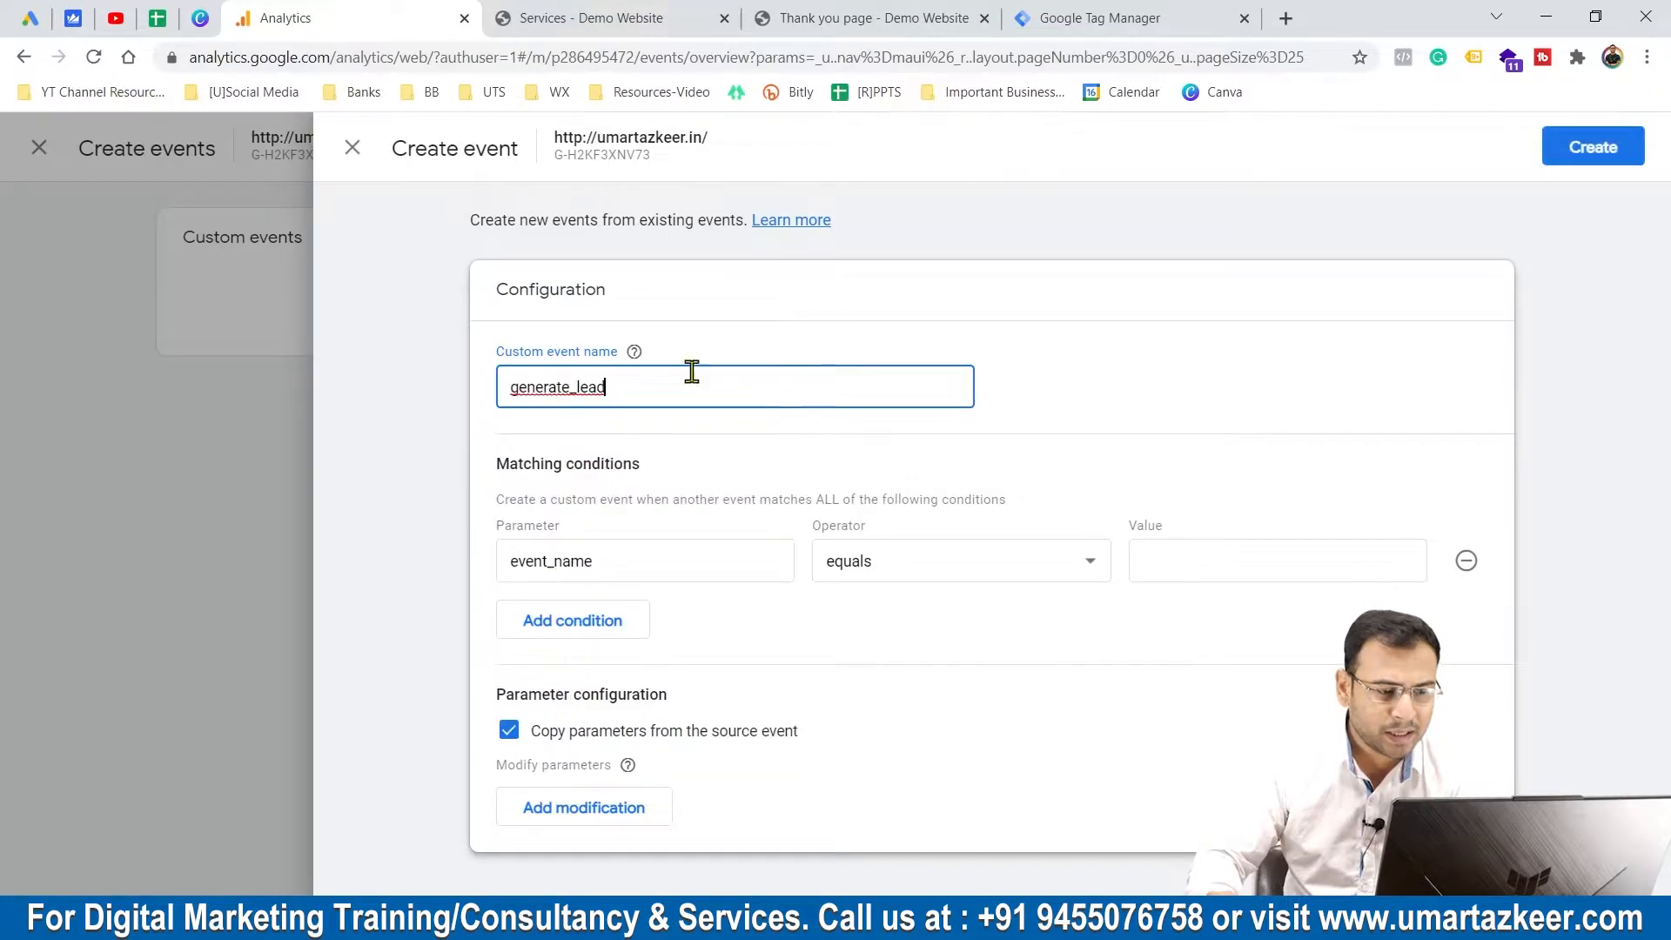
click(637, 353)
click(637, 392)
click(638, 354)
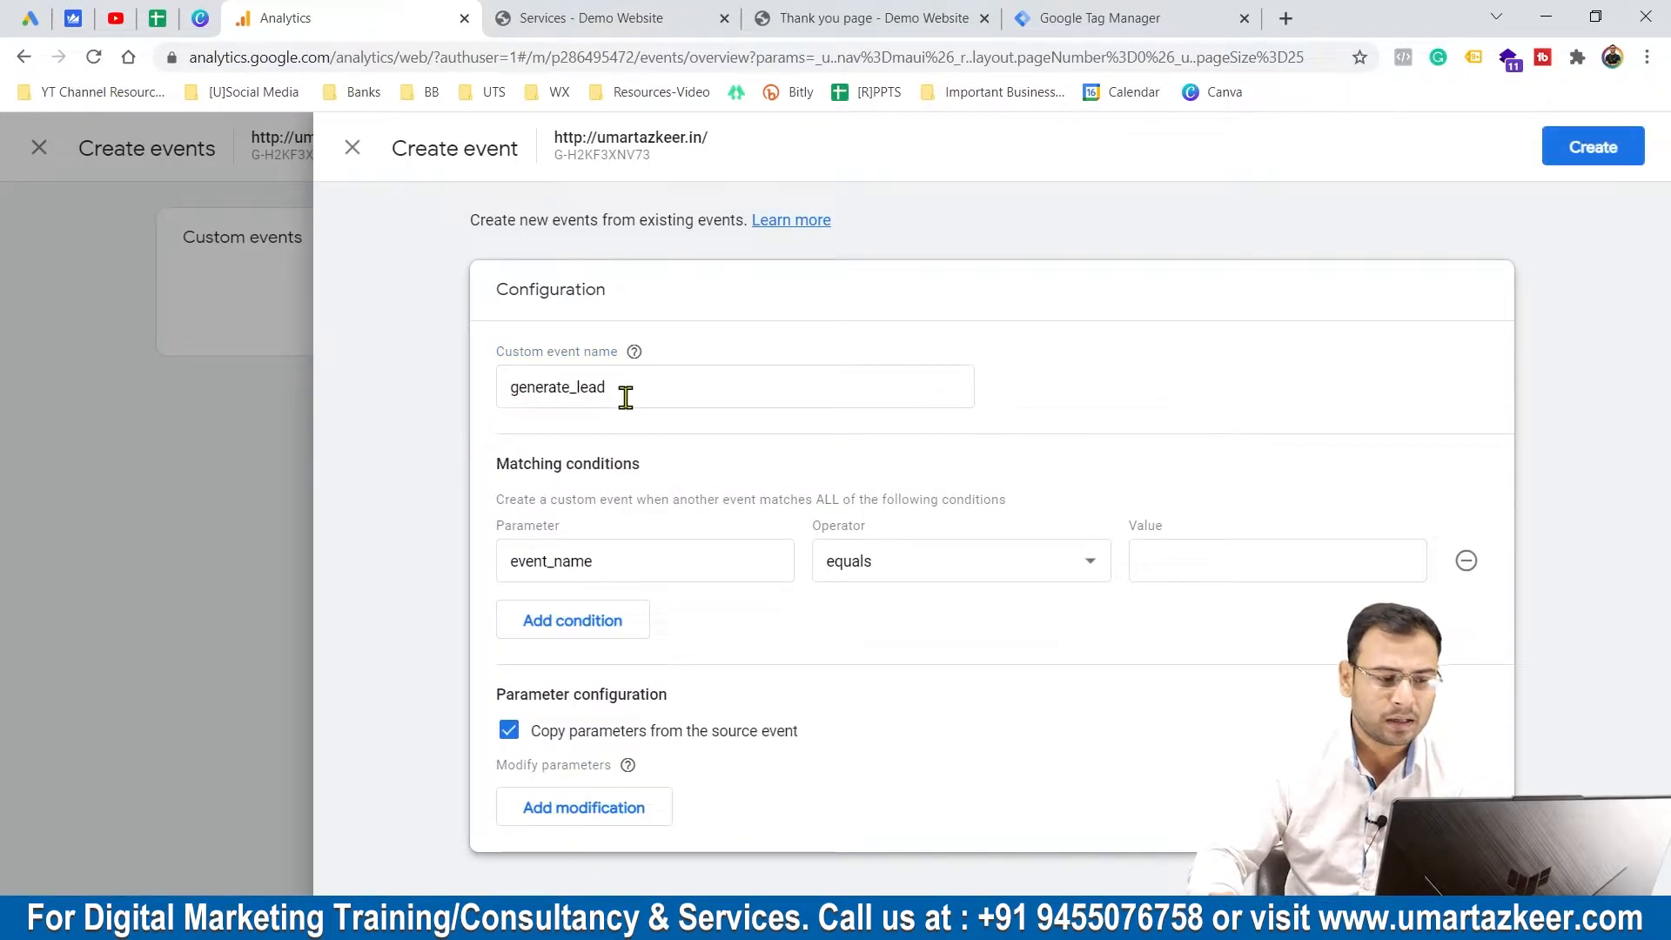
Step: Clear the custom event name and enter the suggested name generate_lead again
drag(626, 396, 485, 388)
key(BackSpace)
text(Demo)
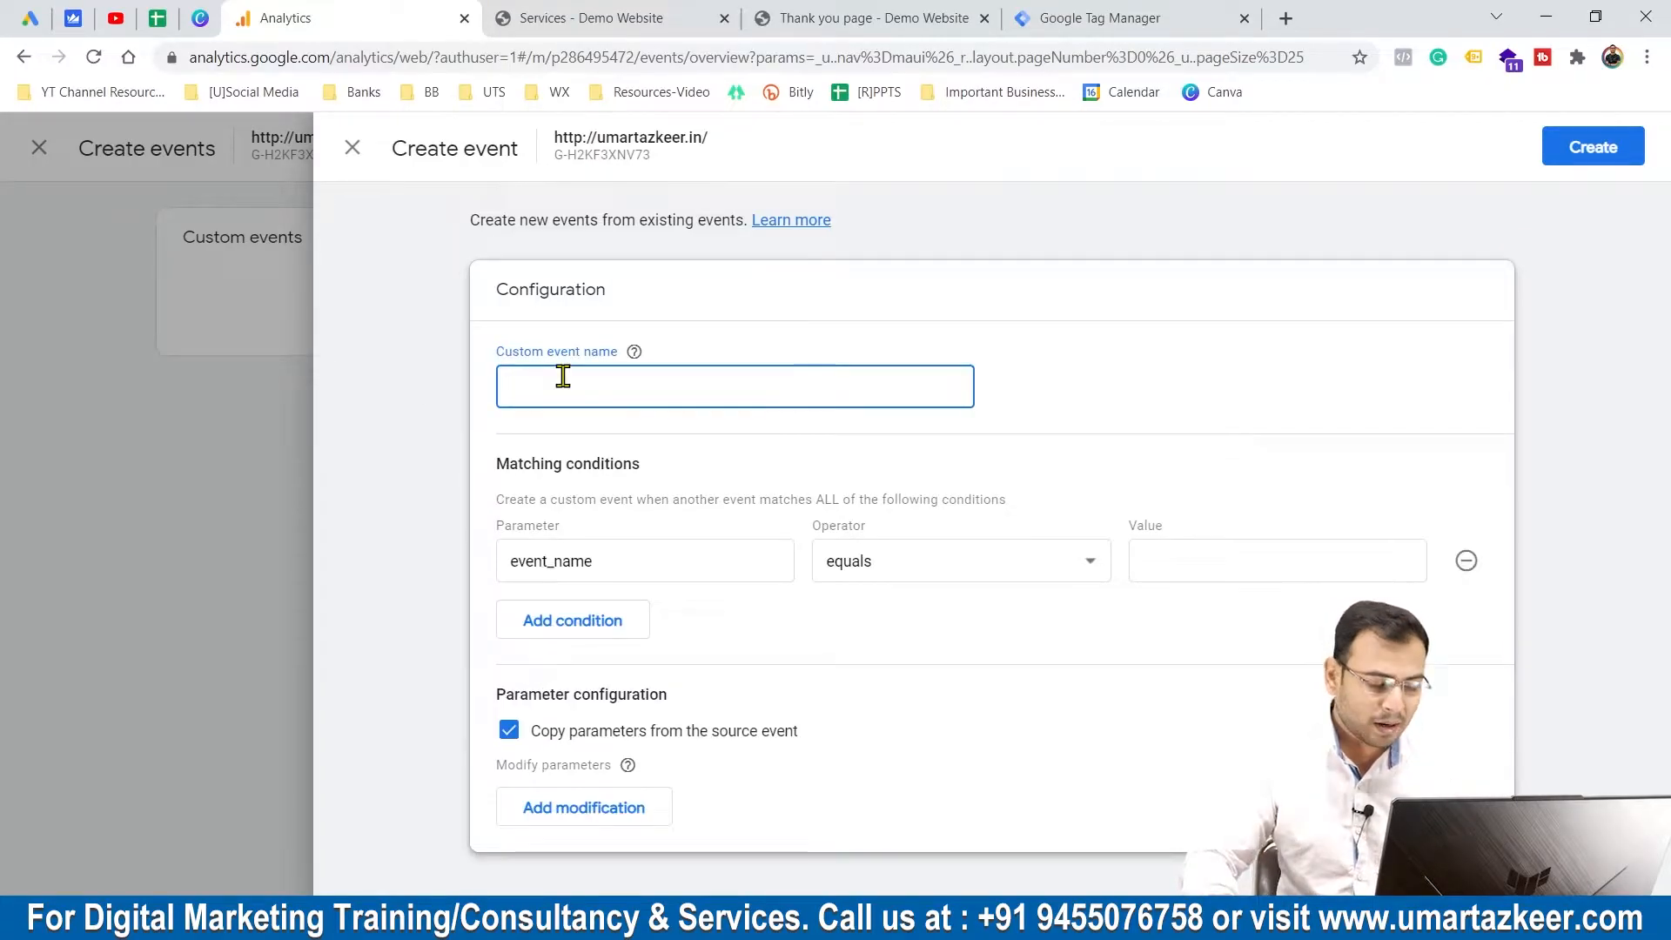
text(gene)
click(557, 439)
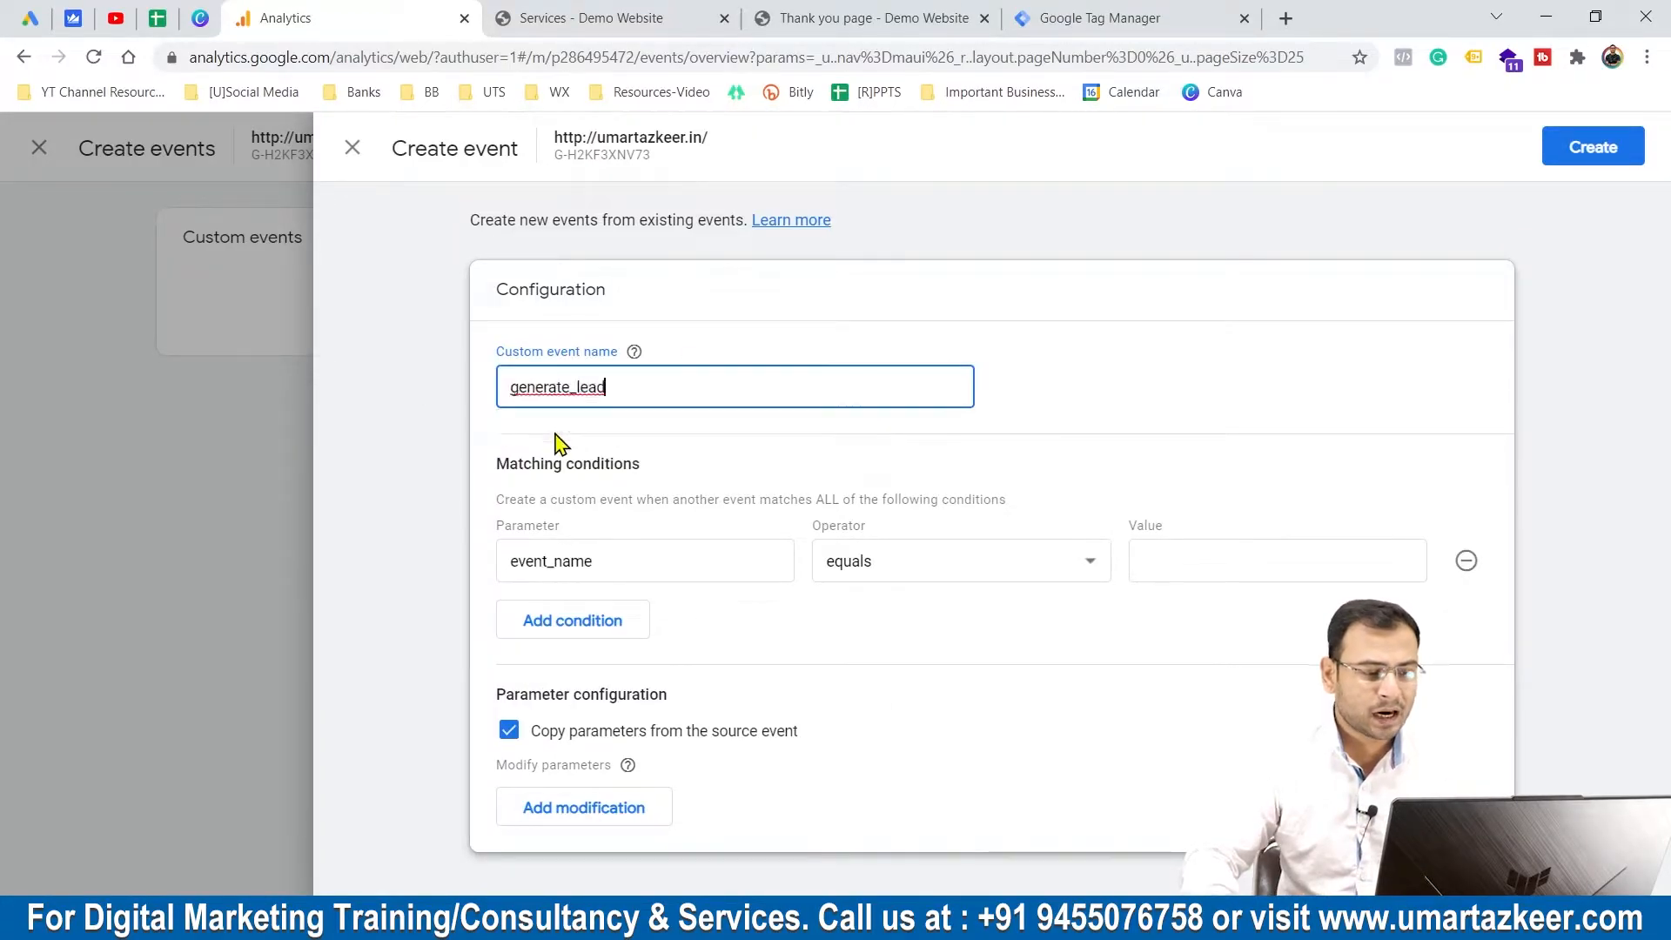
click(636, 353)
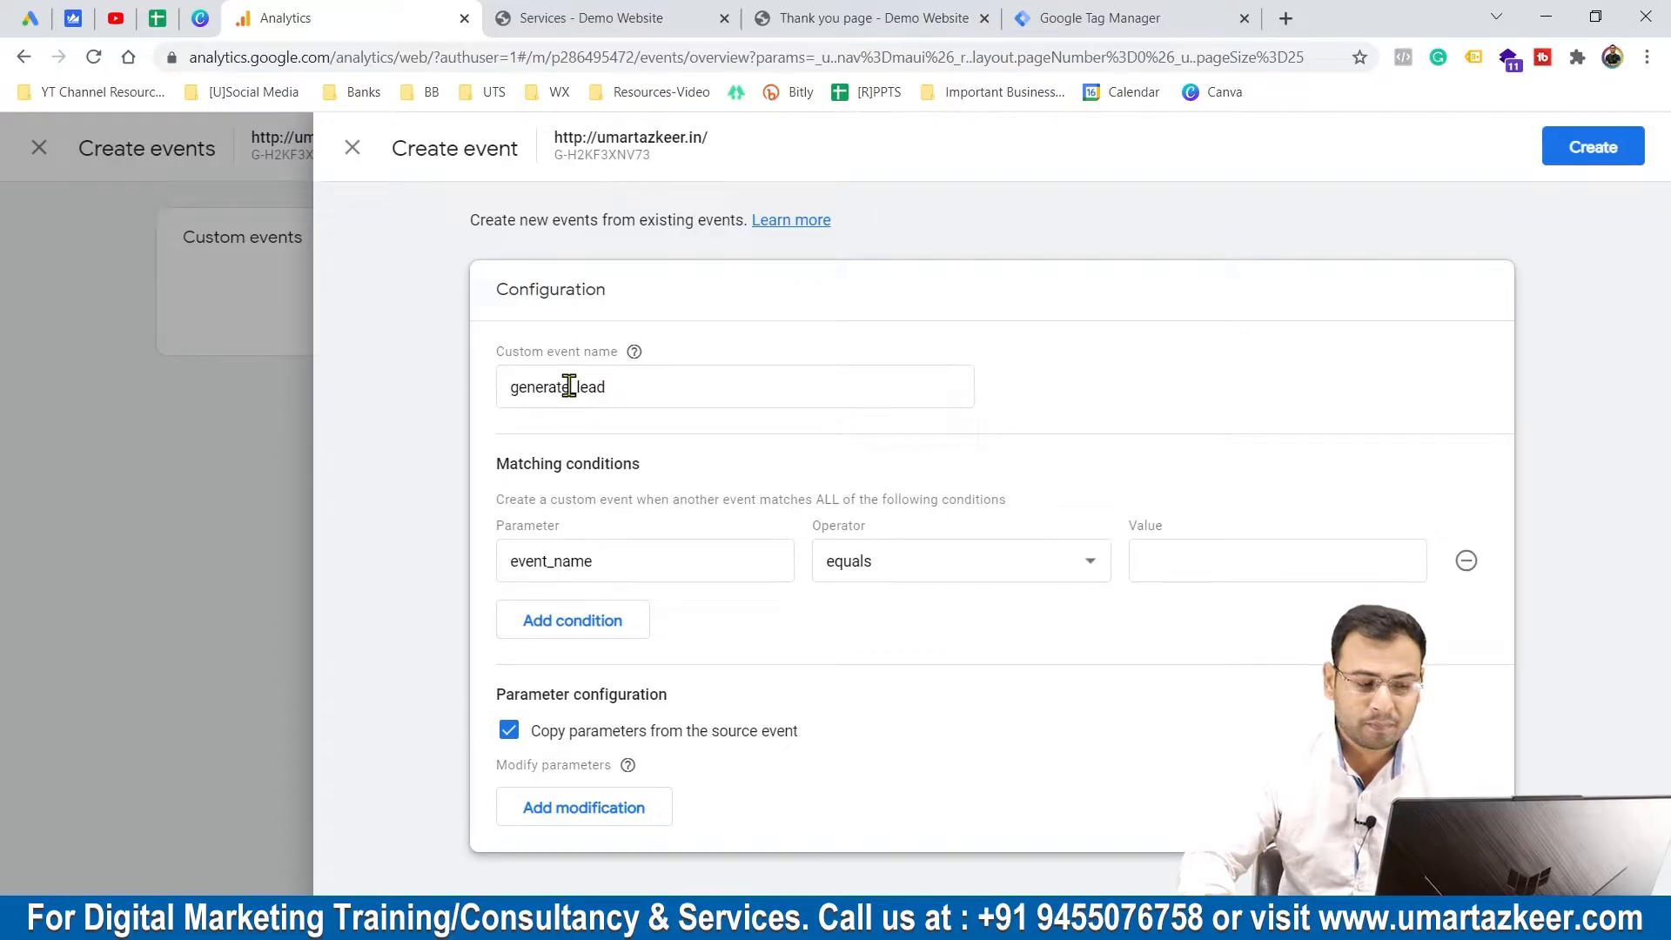
mouse_move(635, 353)
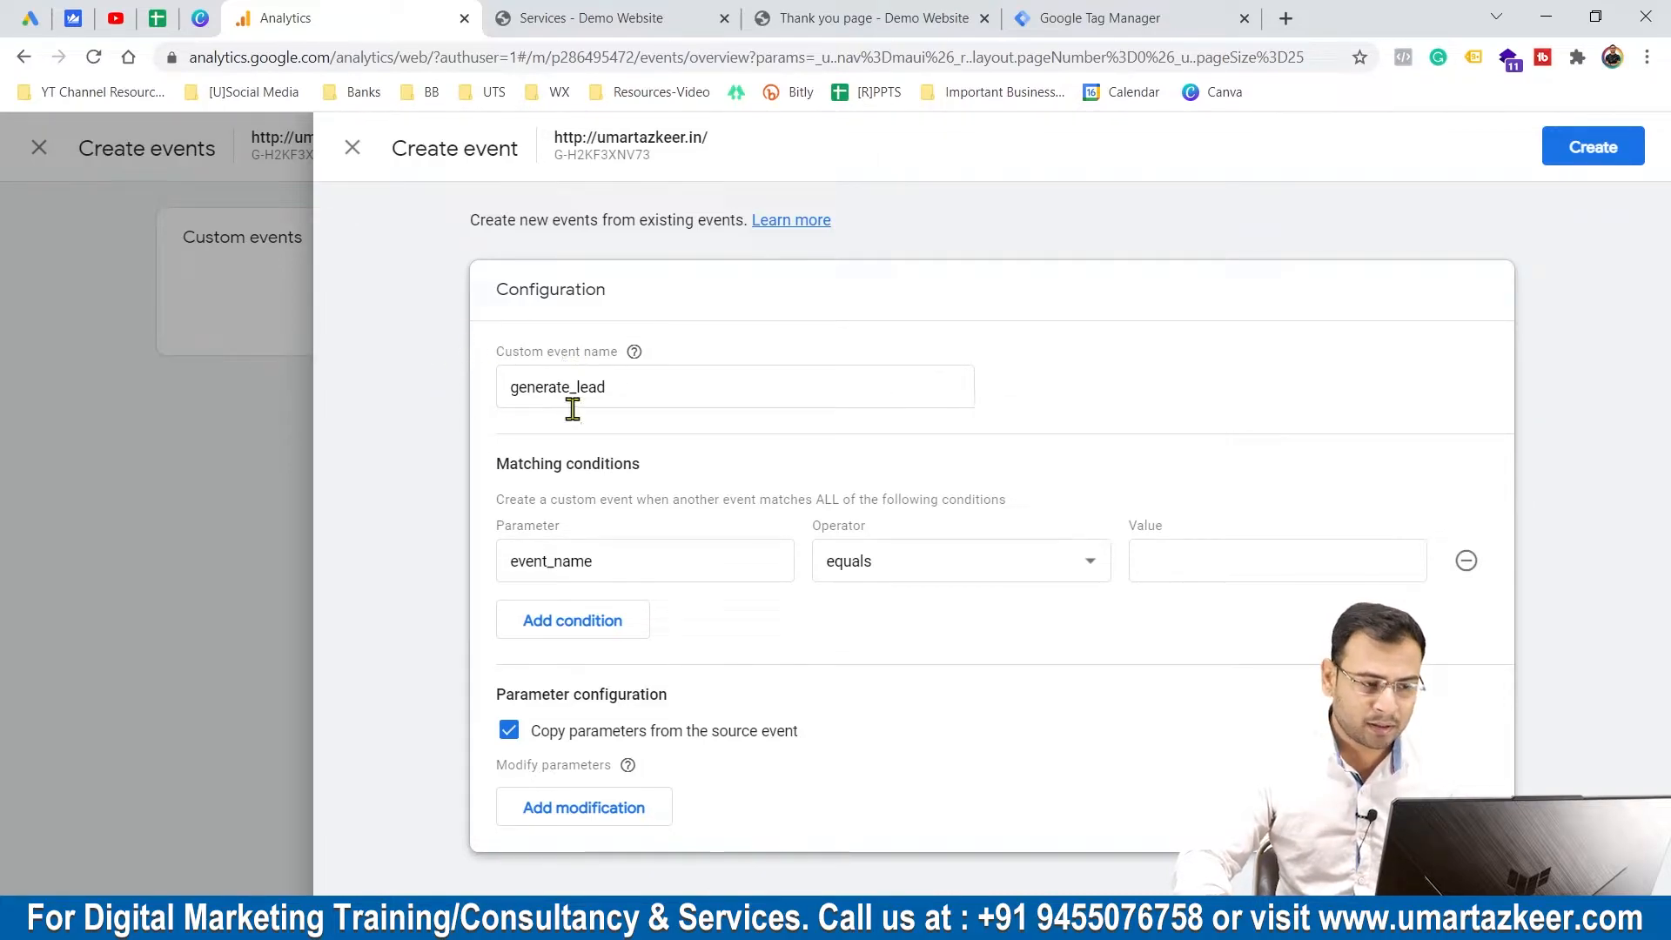
drag(557, 534, 507, 534)
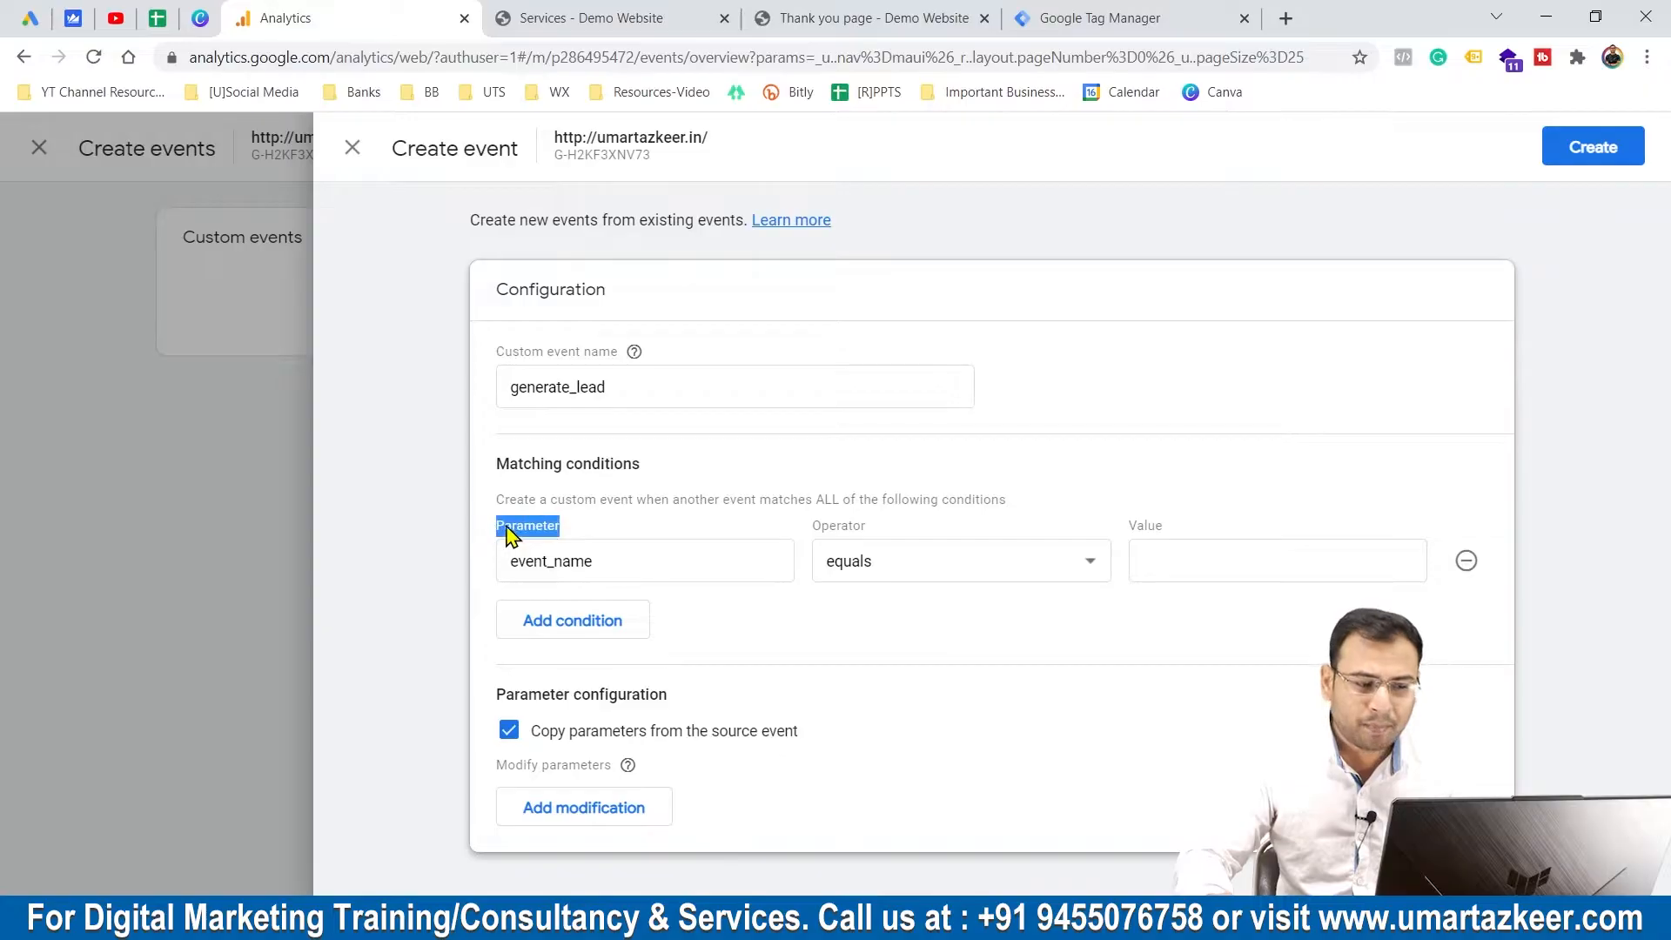
click(578, 534)
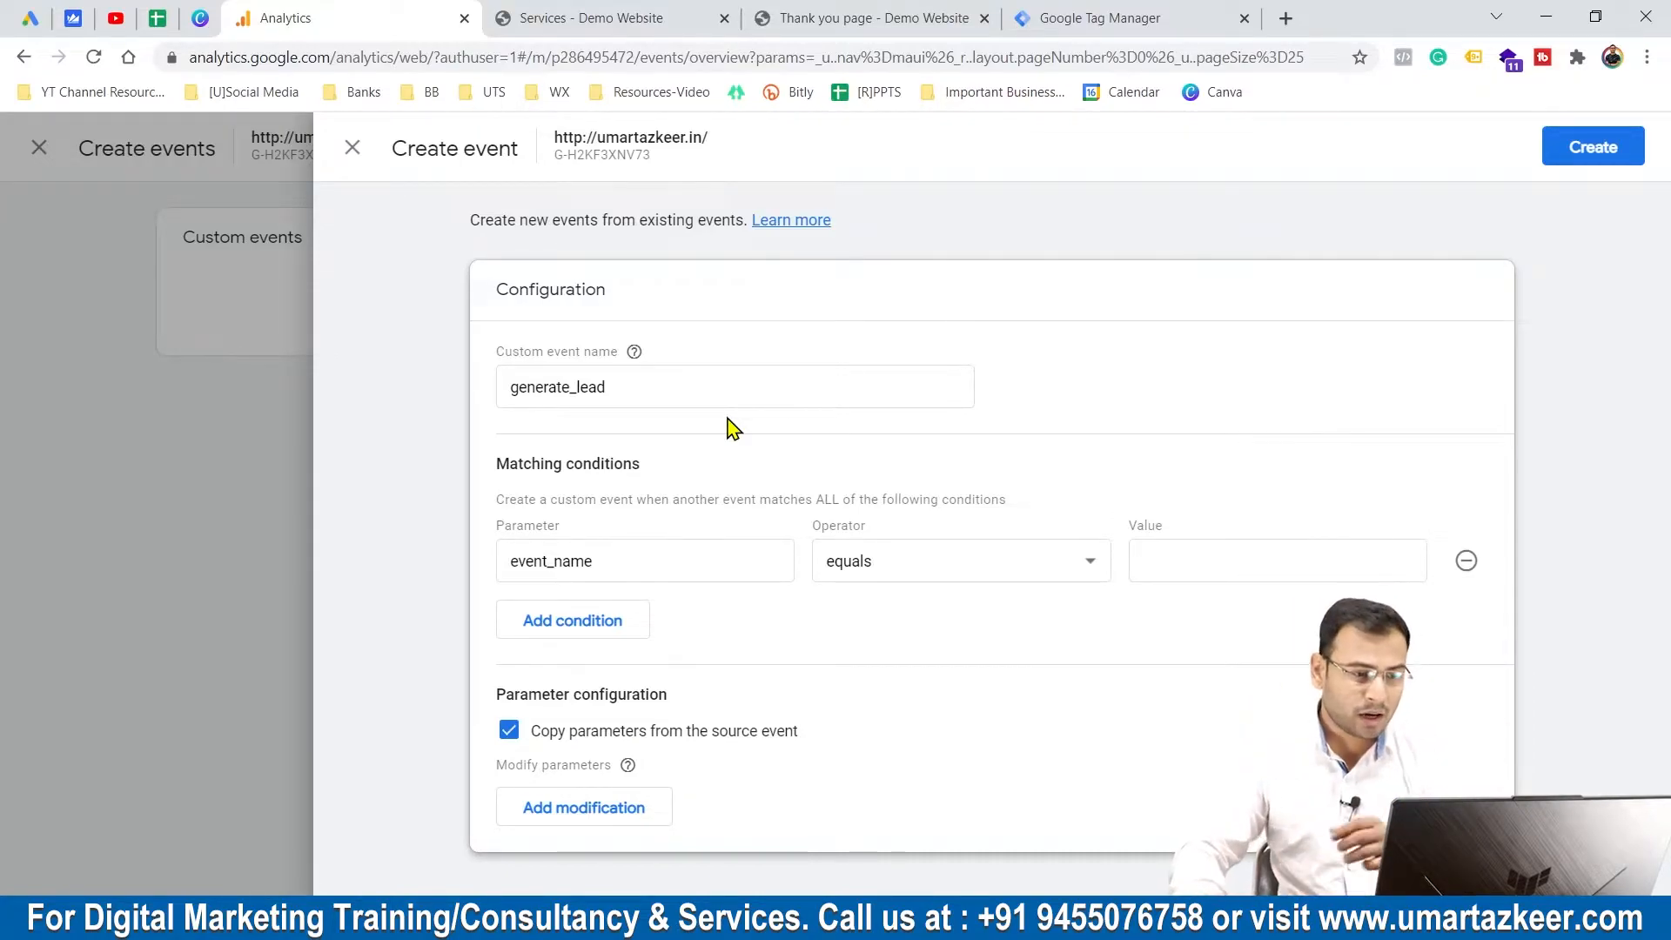
Step: Change the matching condition's parameter to page_location and its operator to contains
click(623, 565)
key(BackSpace)
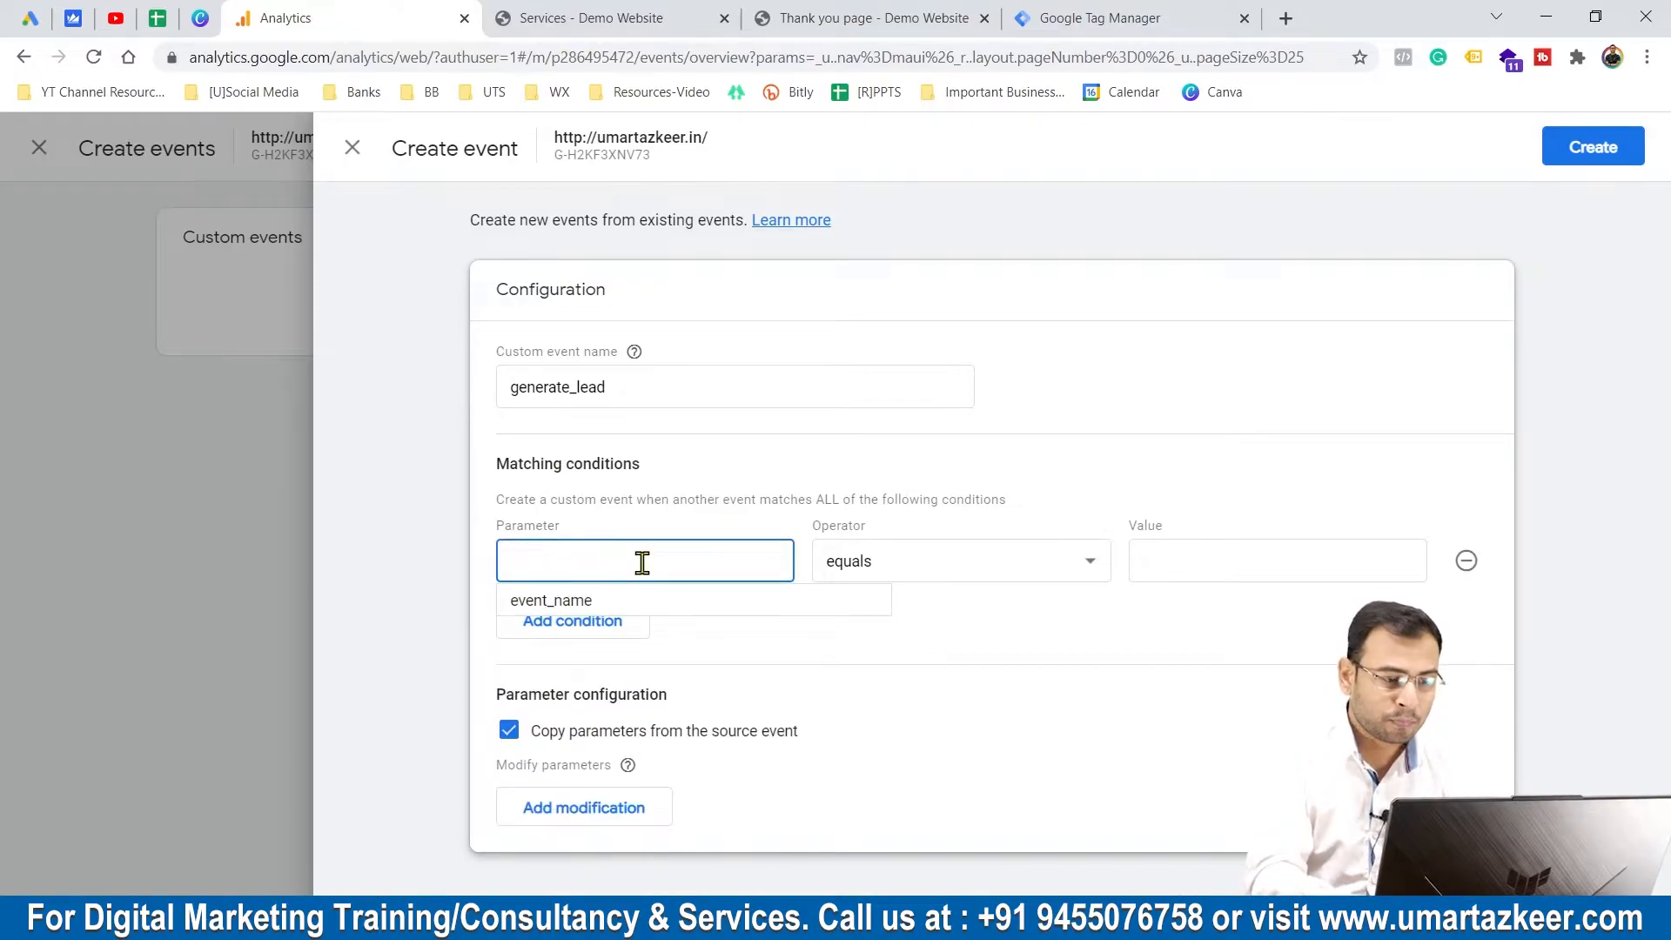
text(Pa)
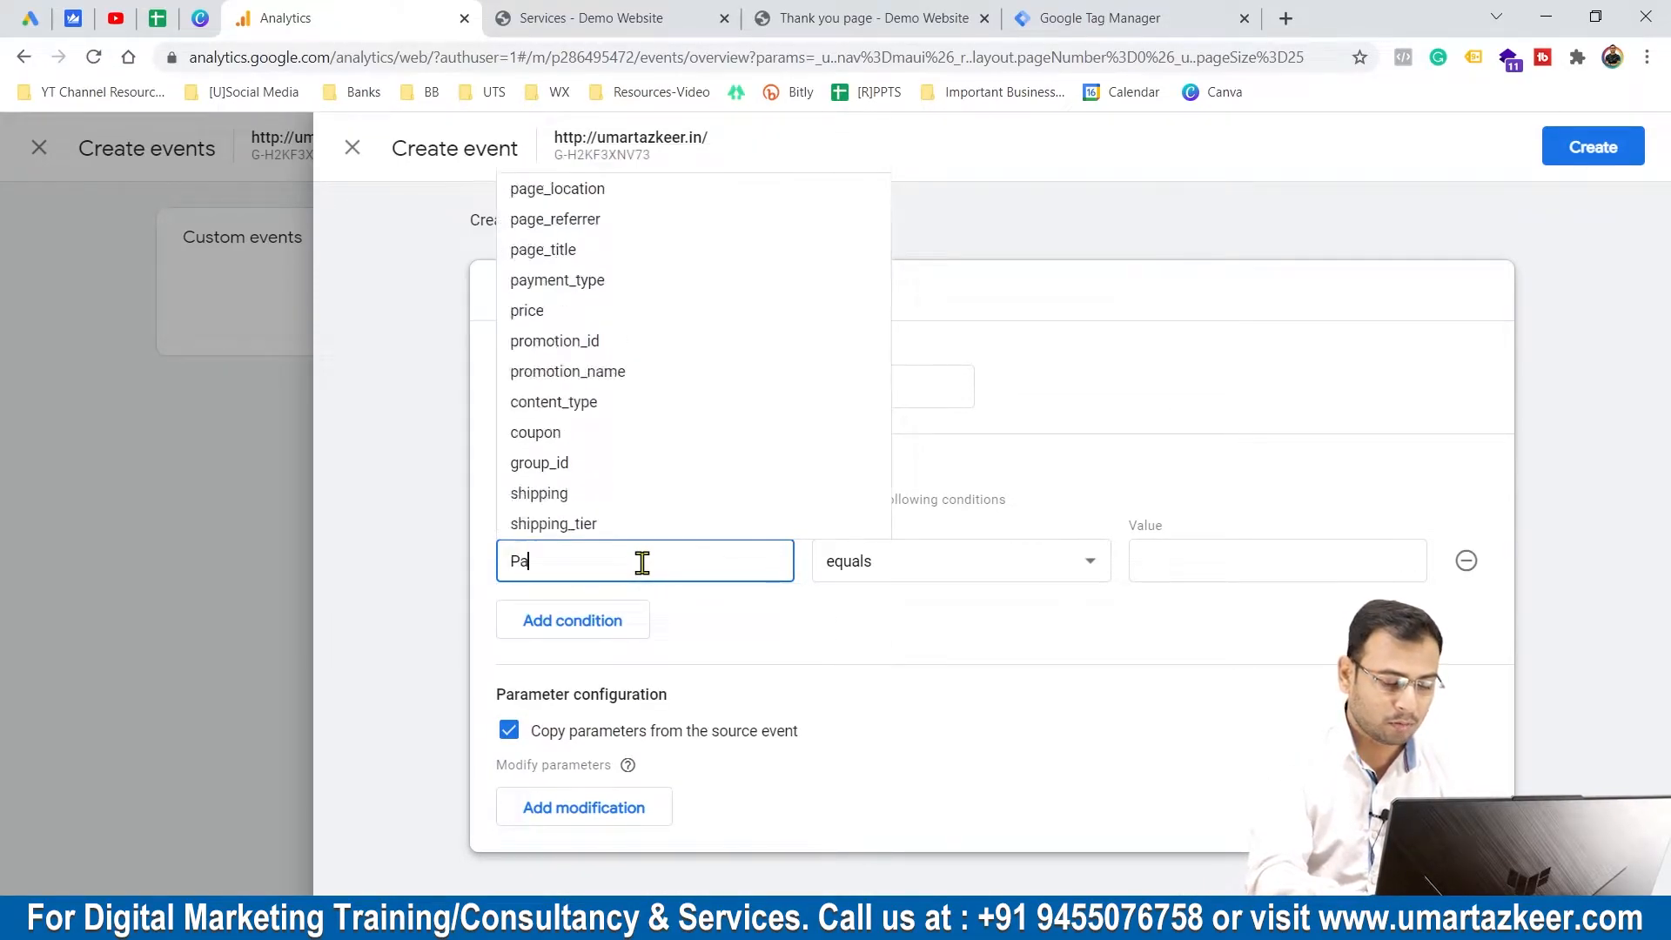
text(ge)
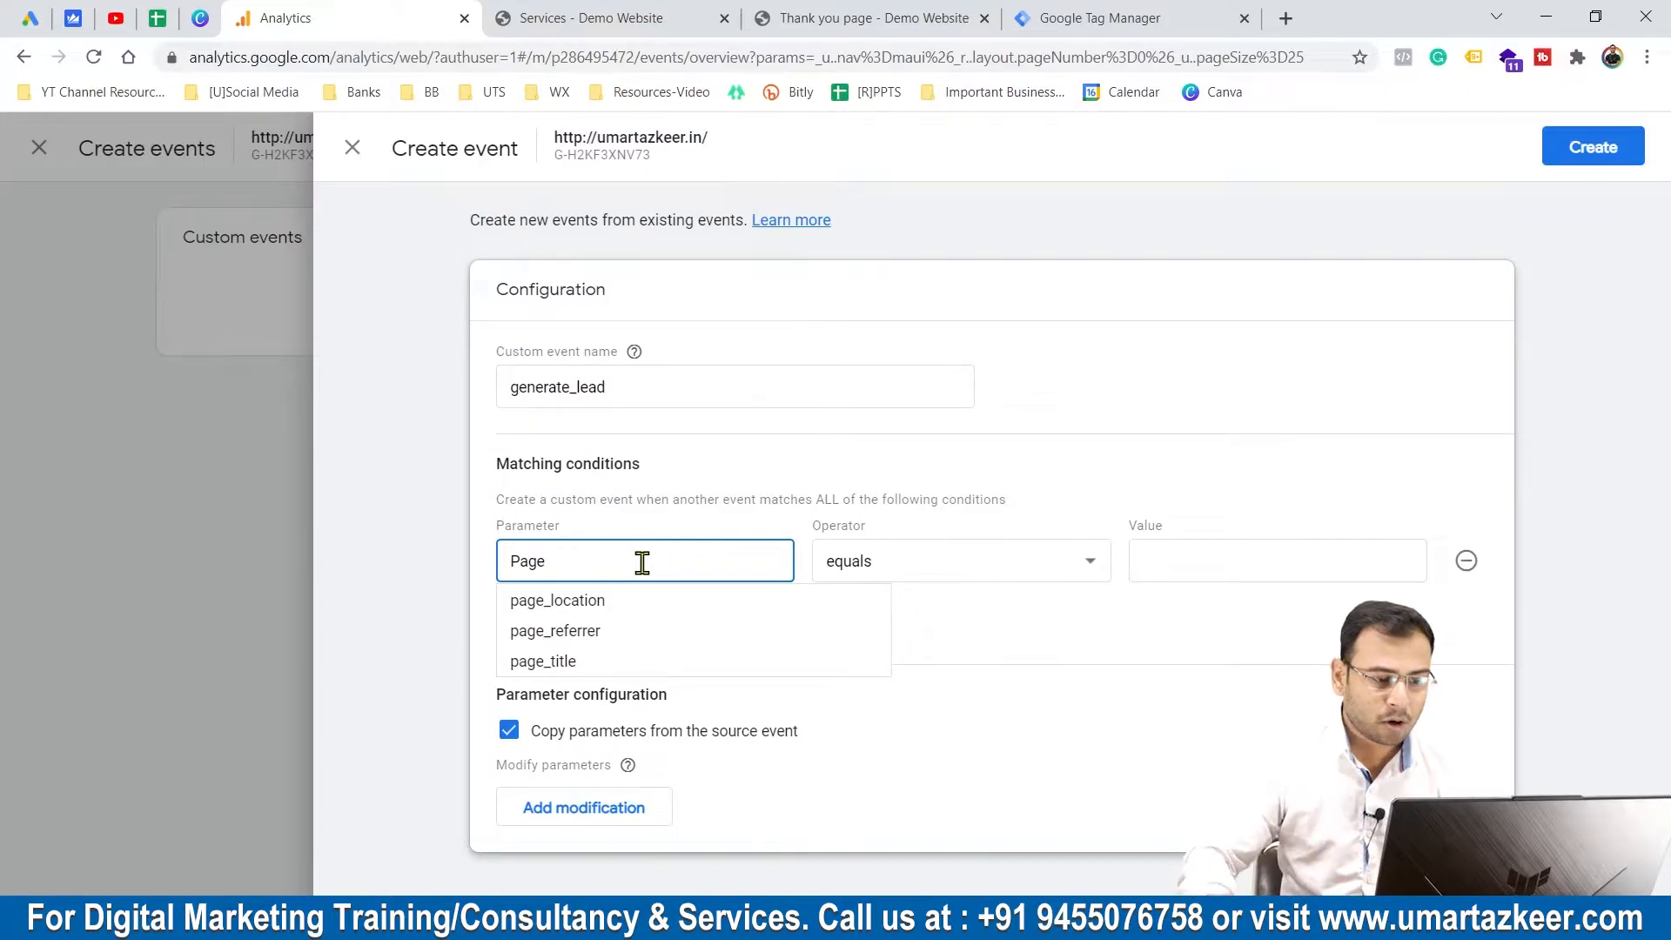
click(578, 603)
click(938, 568)
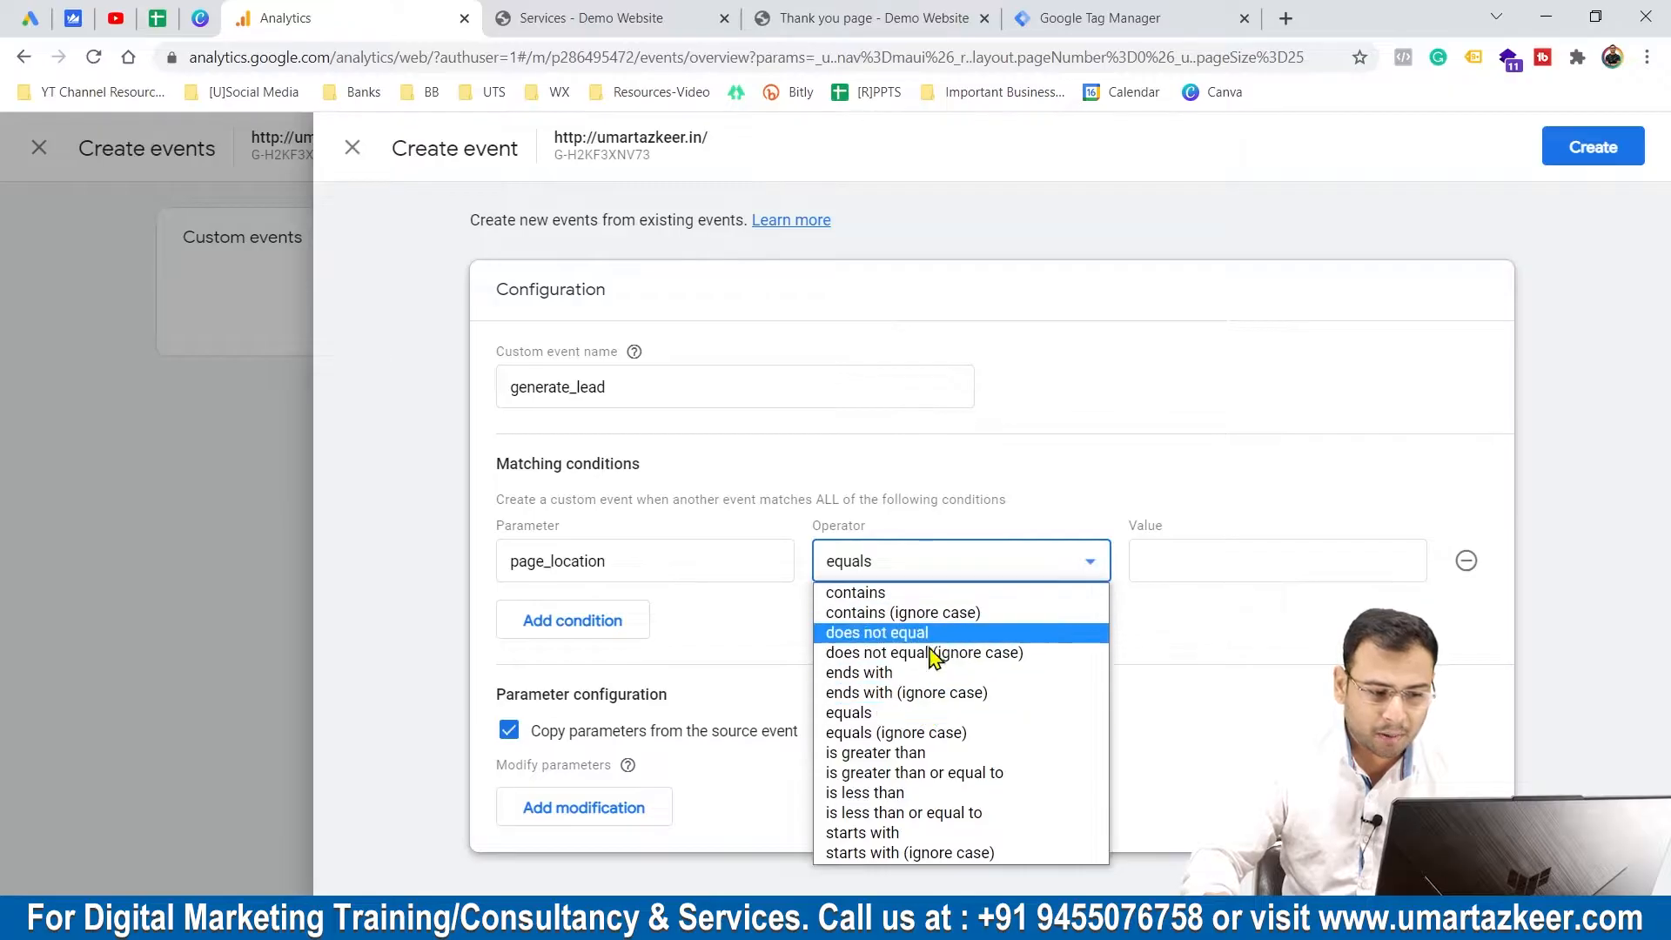
click(912, 594)
Step: Enter thank-you as the value of the page_location matching condition
click(1205, 546)
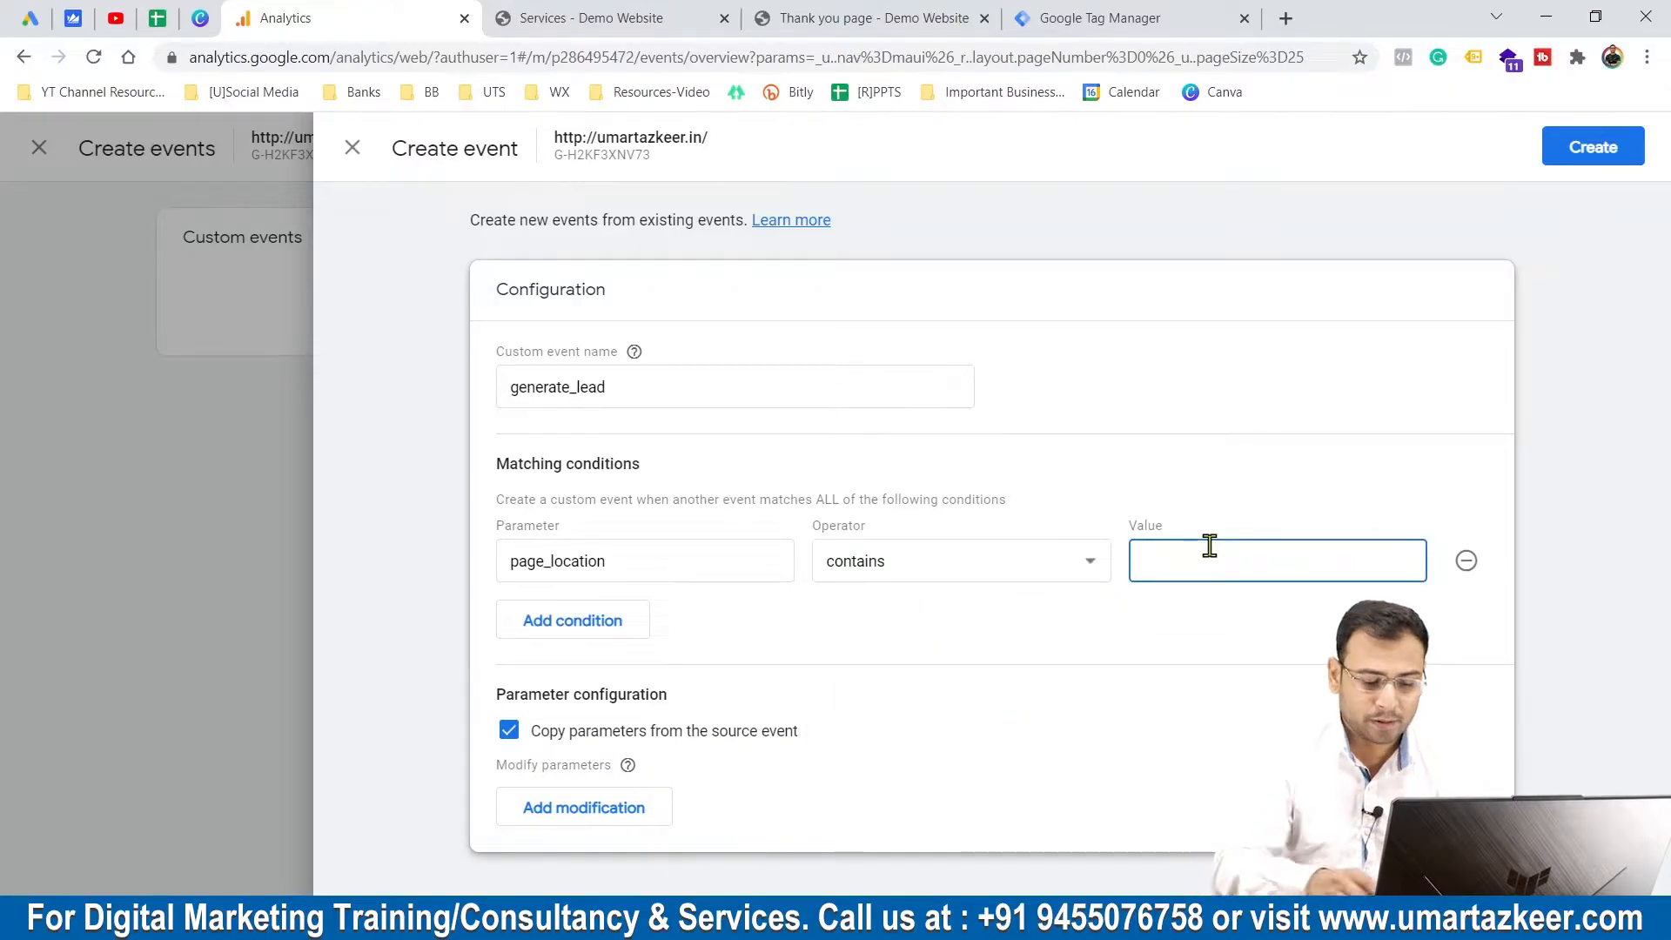
text(/yjsl)
key(BackSpace)
key(BackSpace)
key(BackSpace)
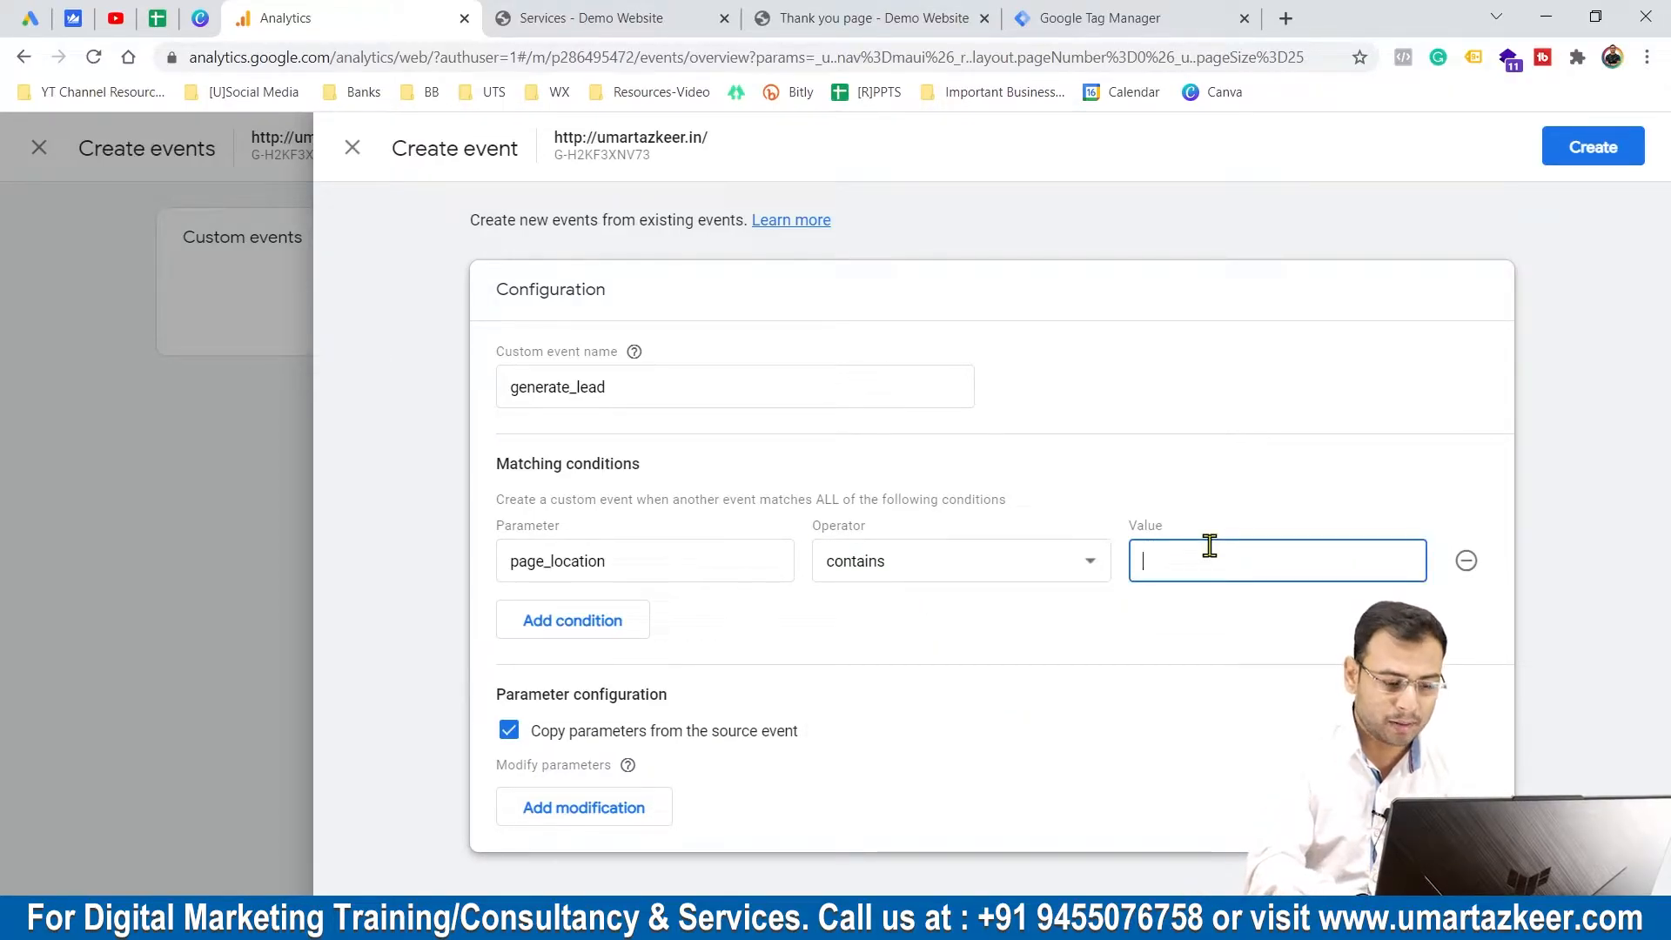
text(thaank)
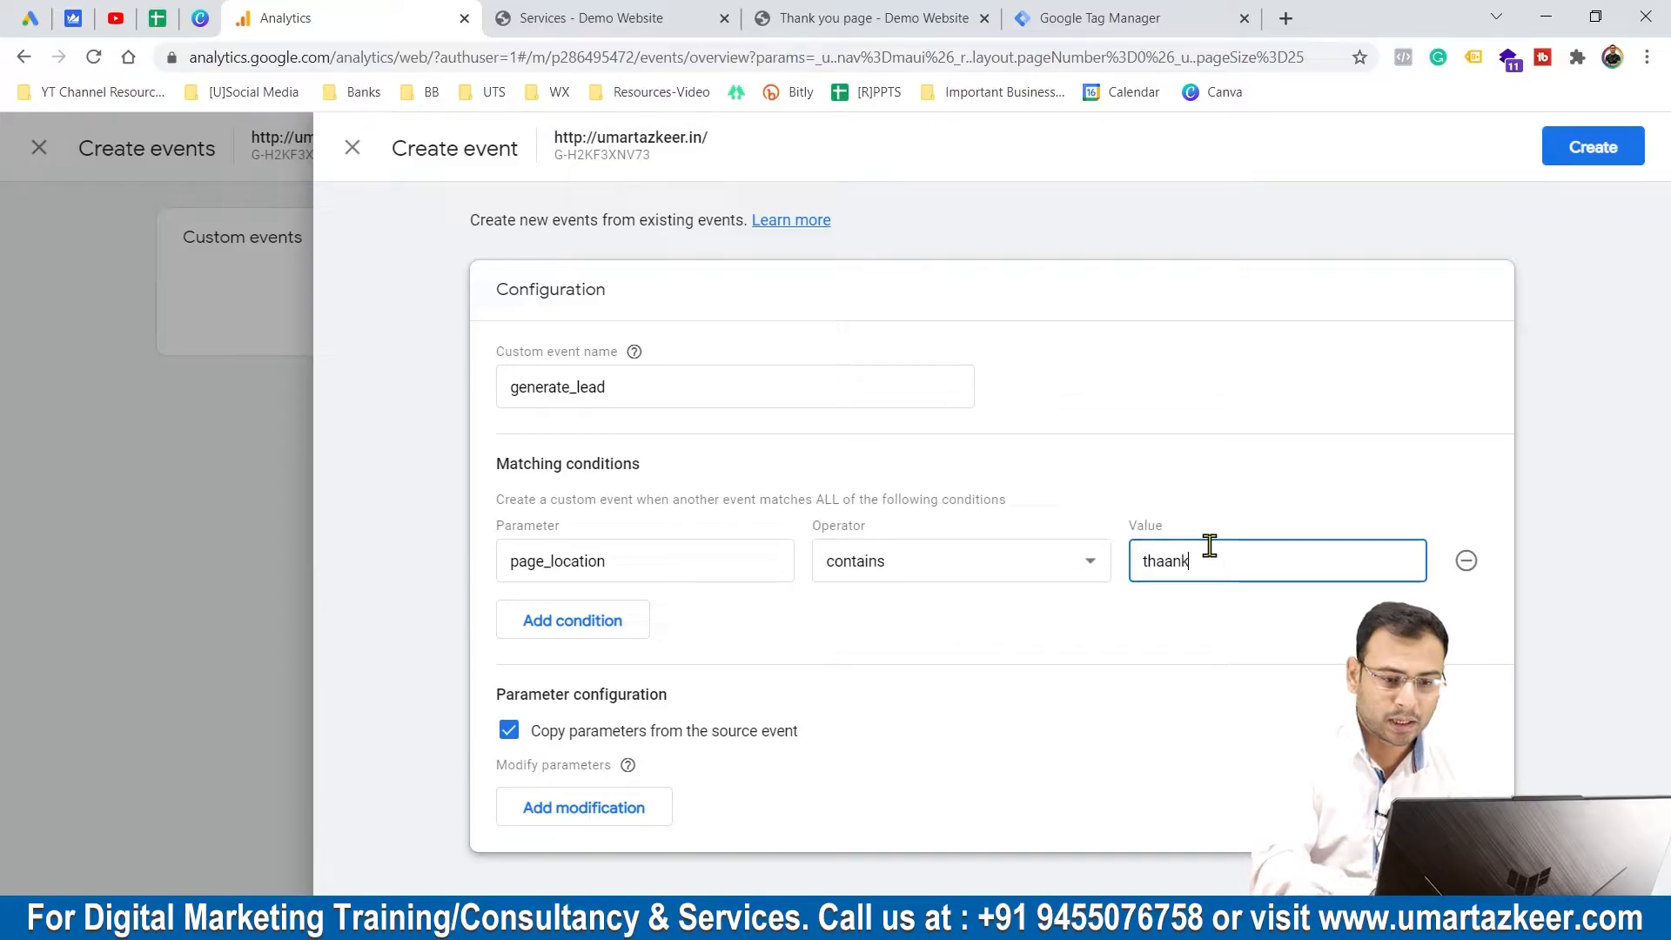
key(BackSpace)
key(BackSpace)
key(BackSpace)
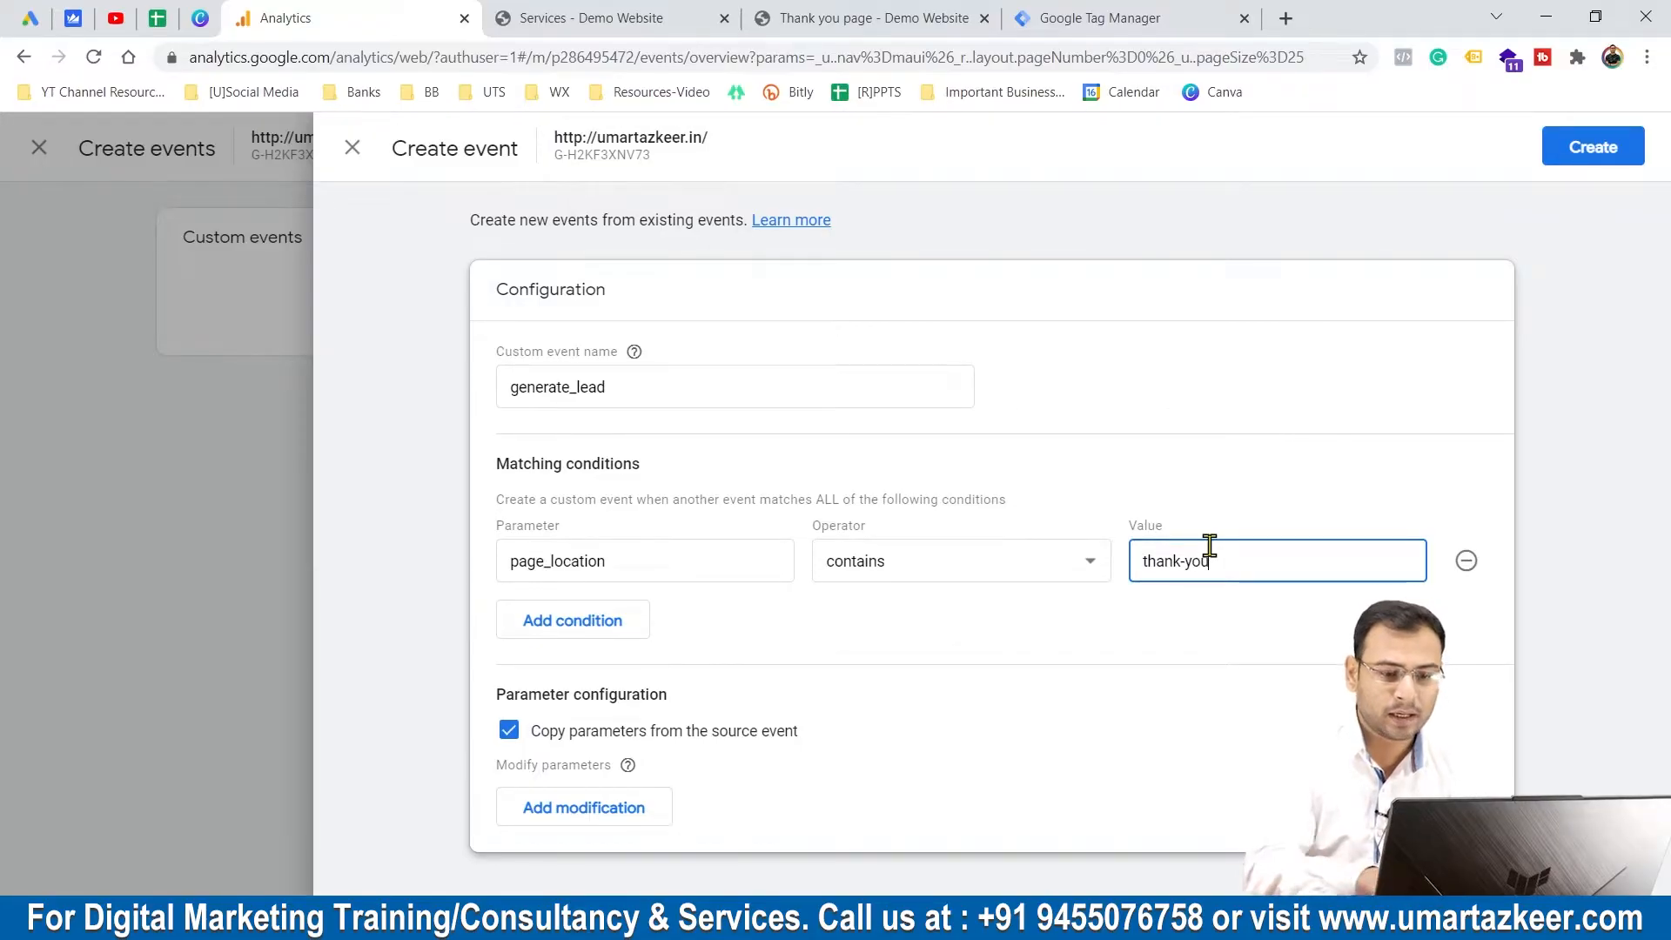
text(nk-you)
click(1218, 616)
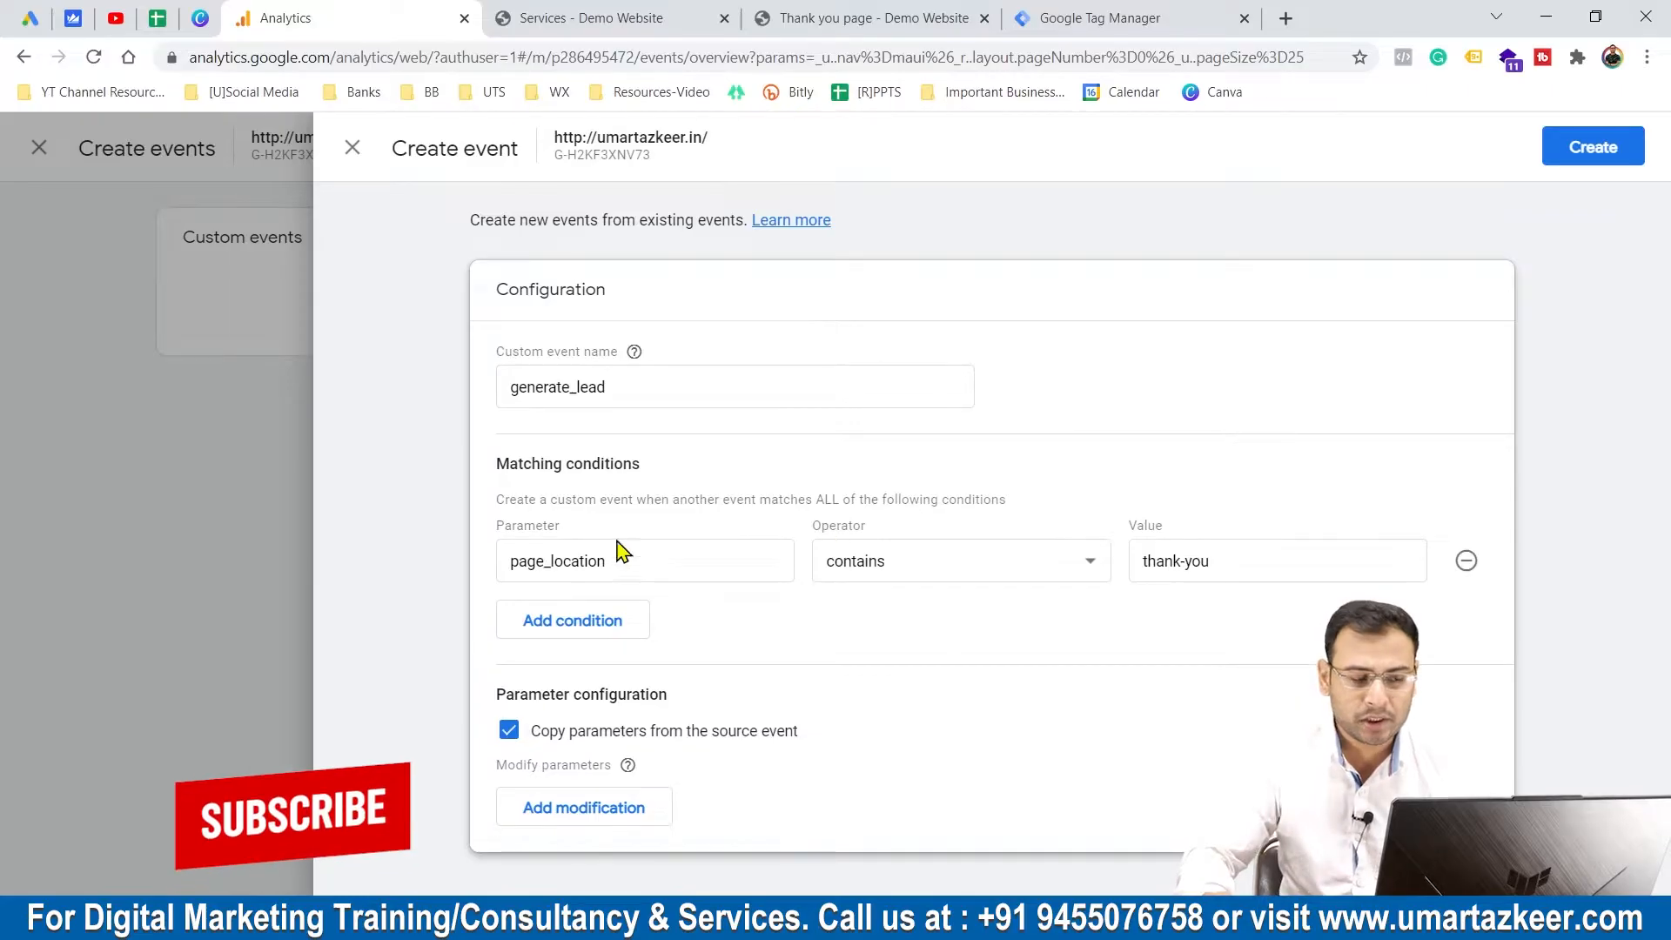
Step: Create the generate_lead event and return to the list of existing events
drag(485, 359, 610, 351)
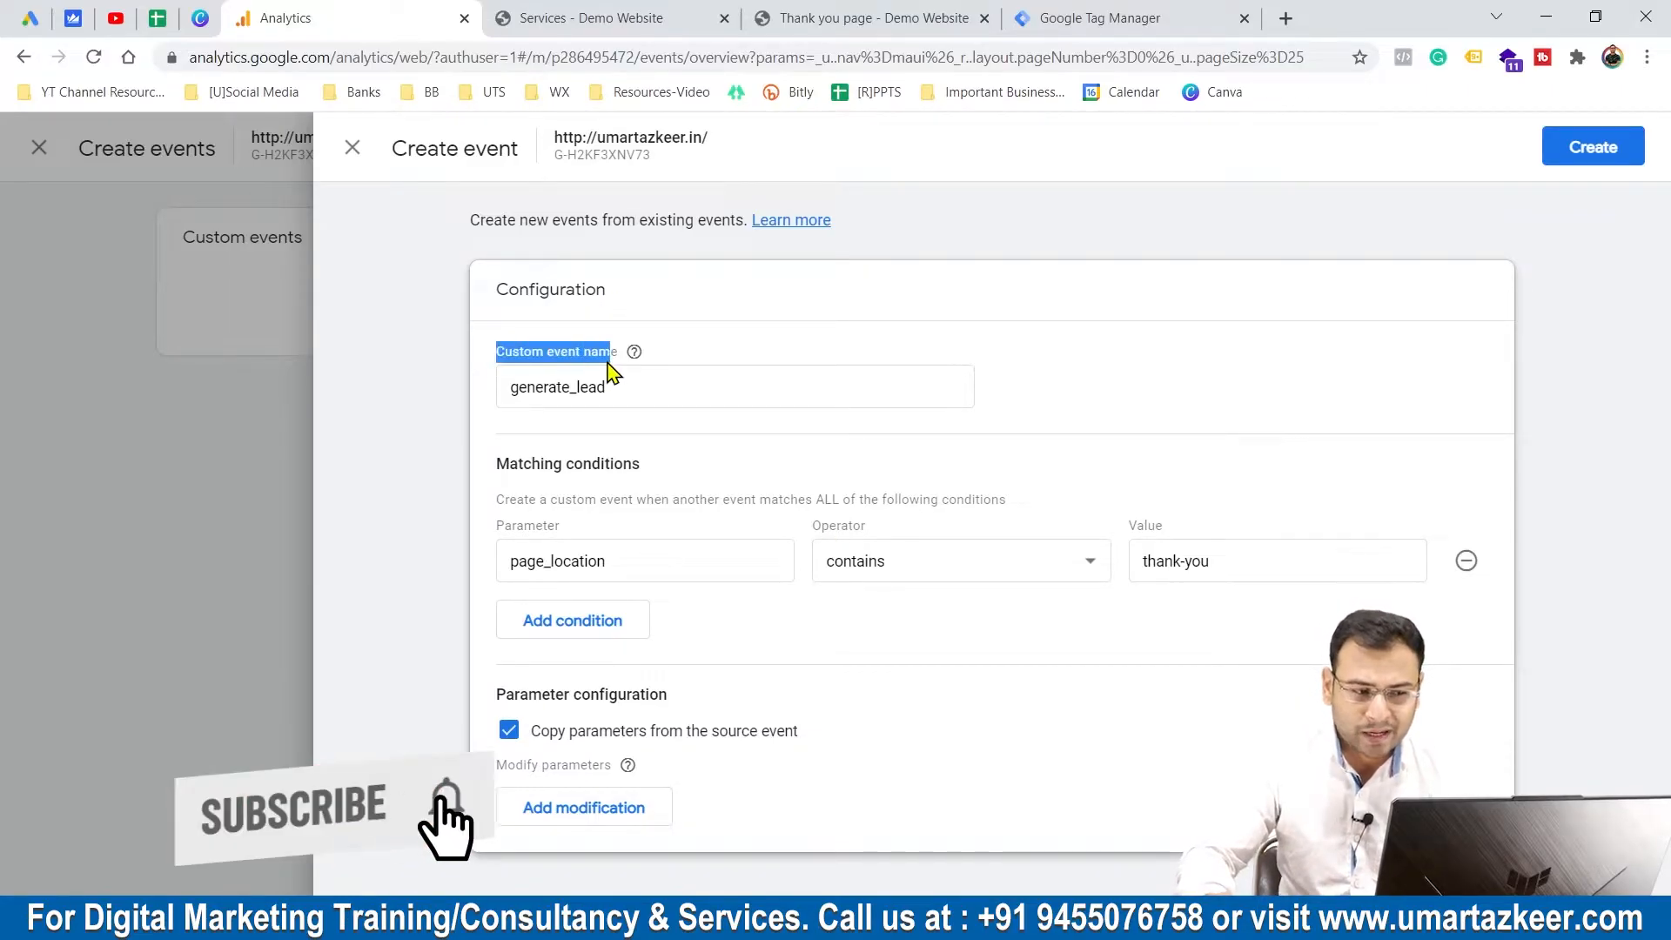
click(978, 330)
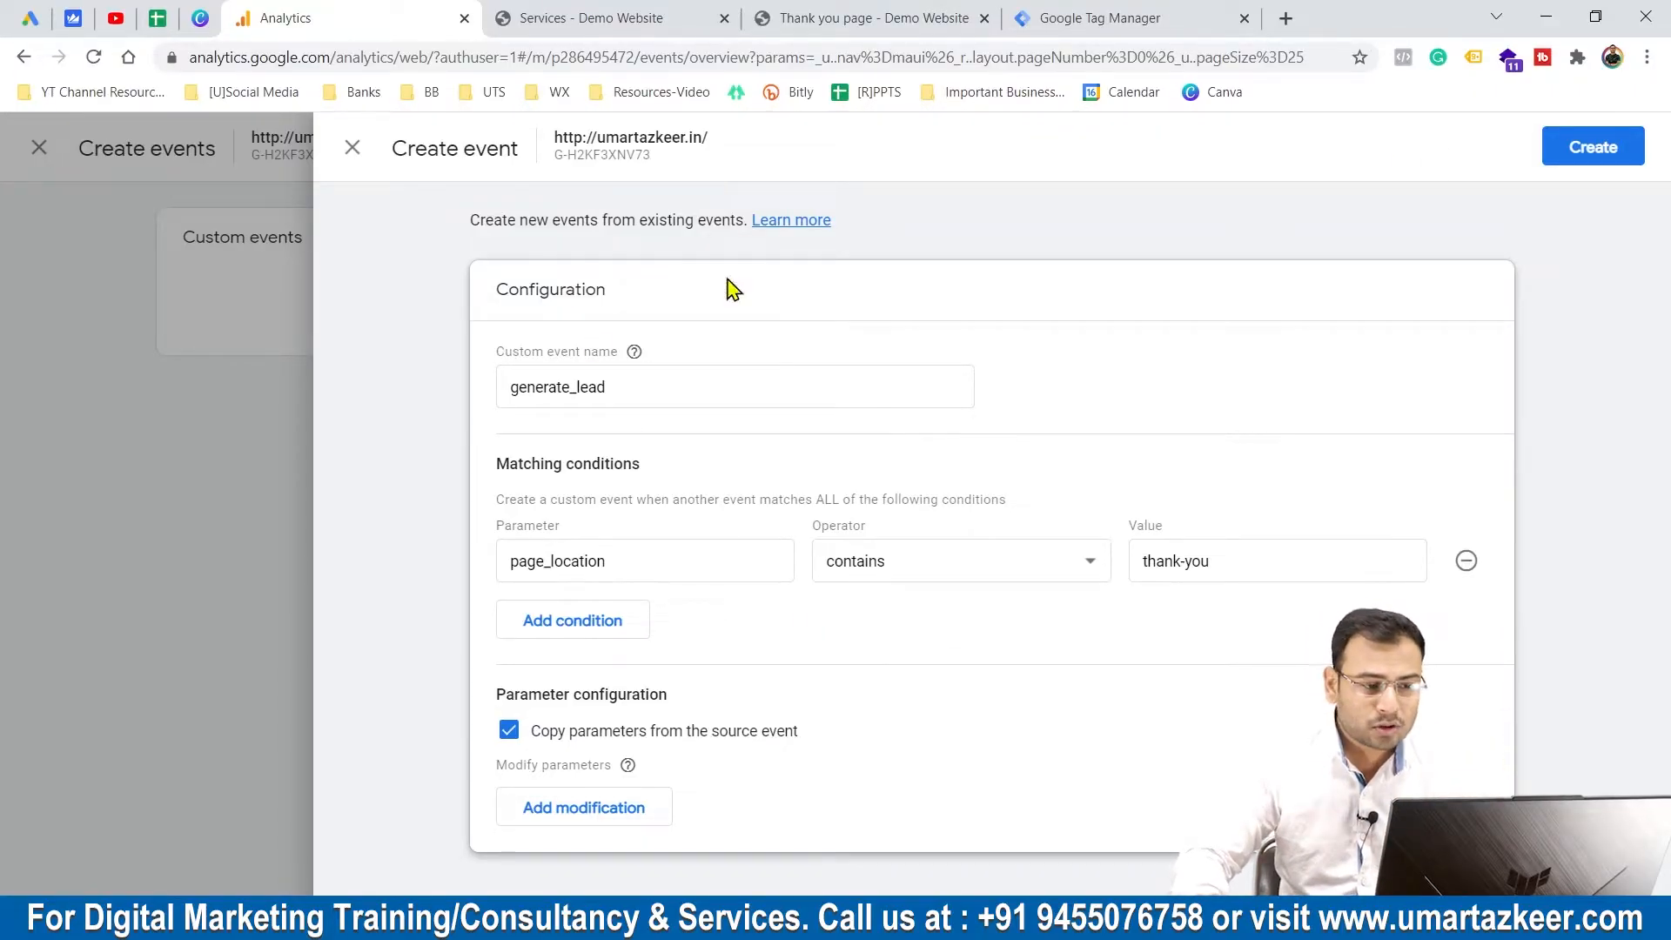
click(1562, 146)
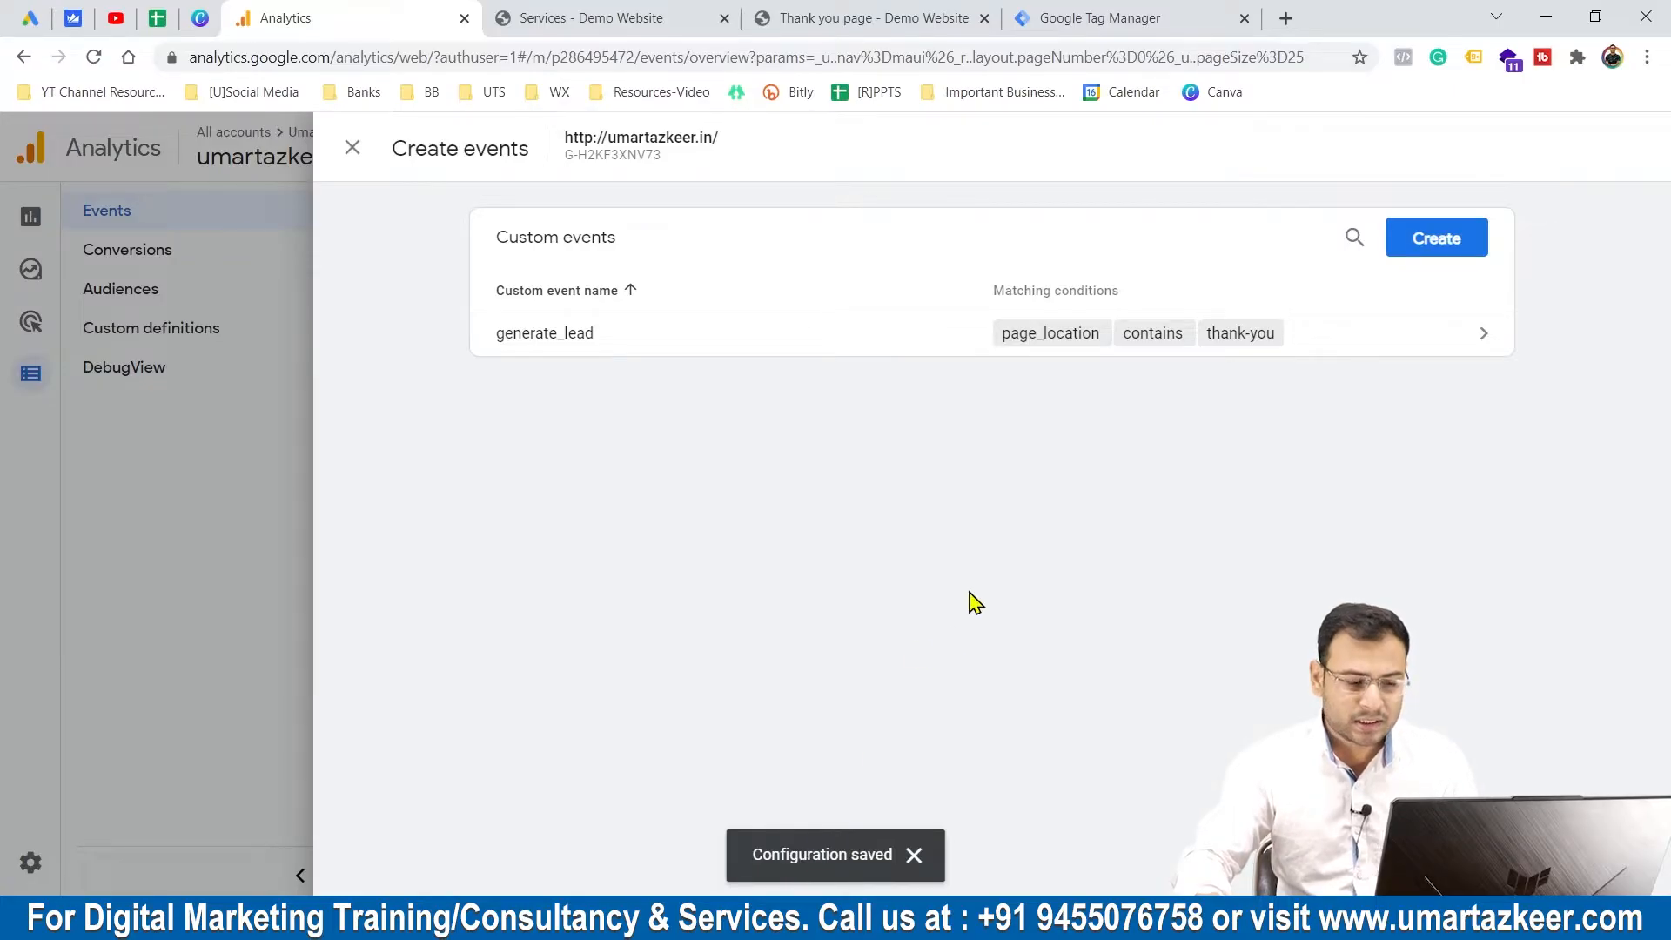
click(914, 855)
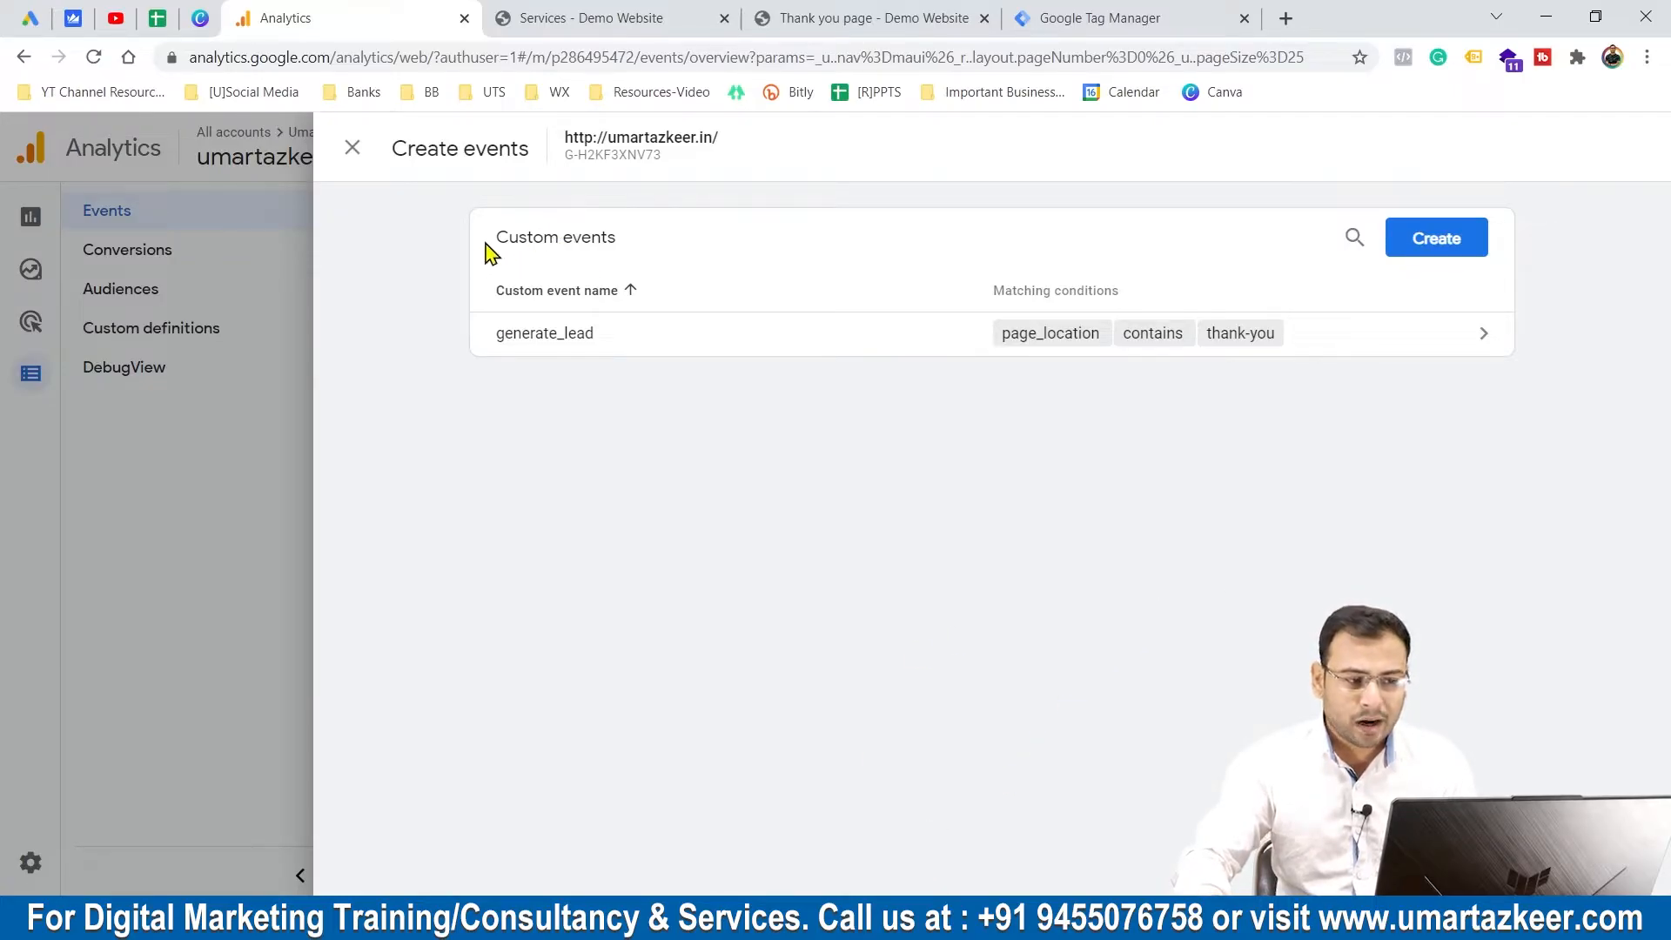
drag(488, 252, 842, 258)
click(352, 148)
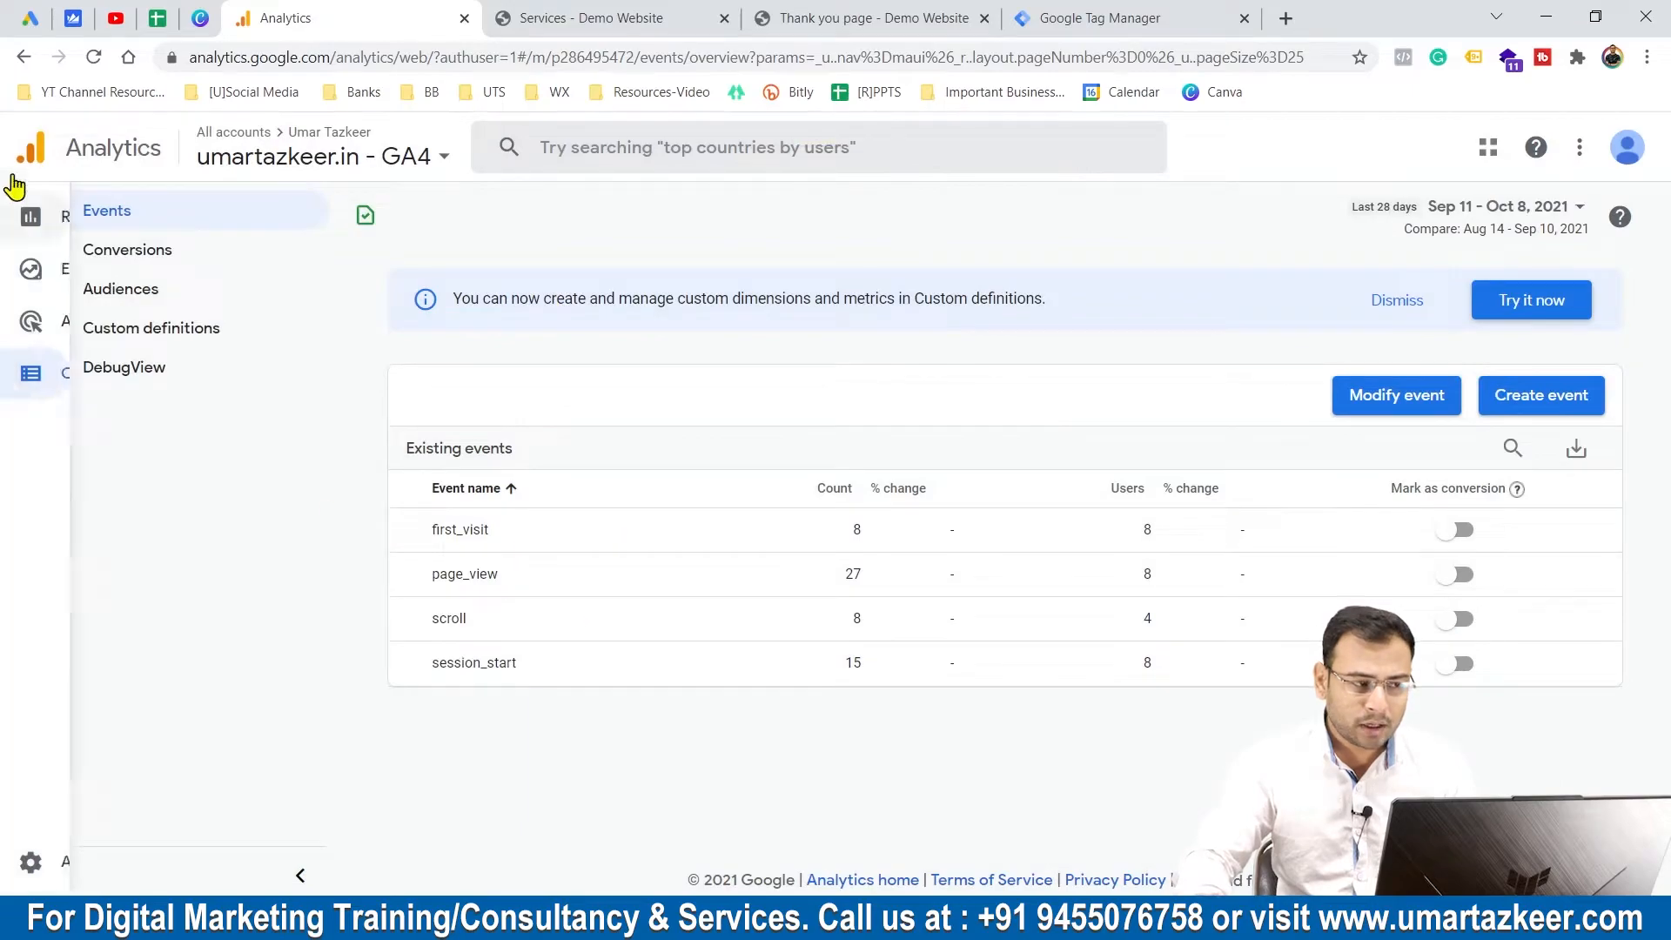
Step: Reload the demo website's Thank you page to trigger the new event, and close that page
click(93, 56)
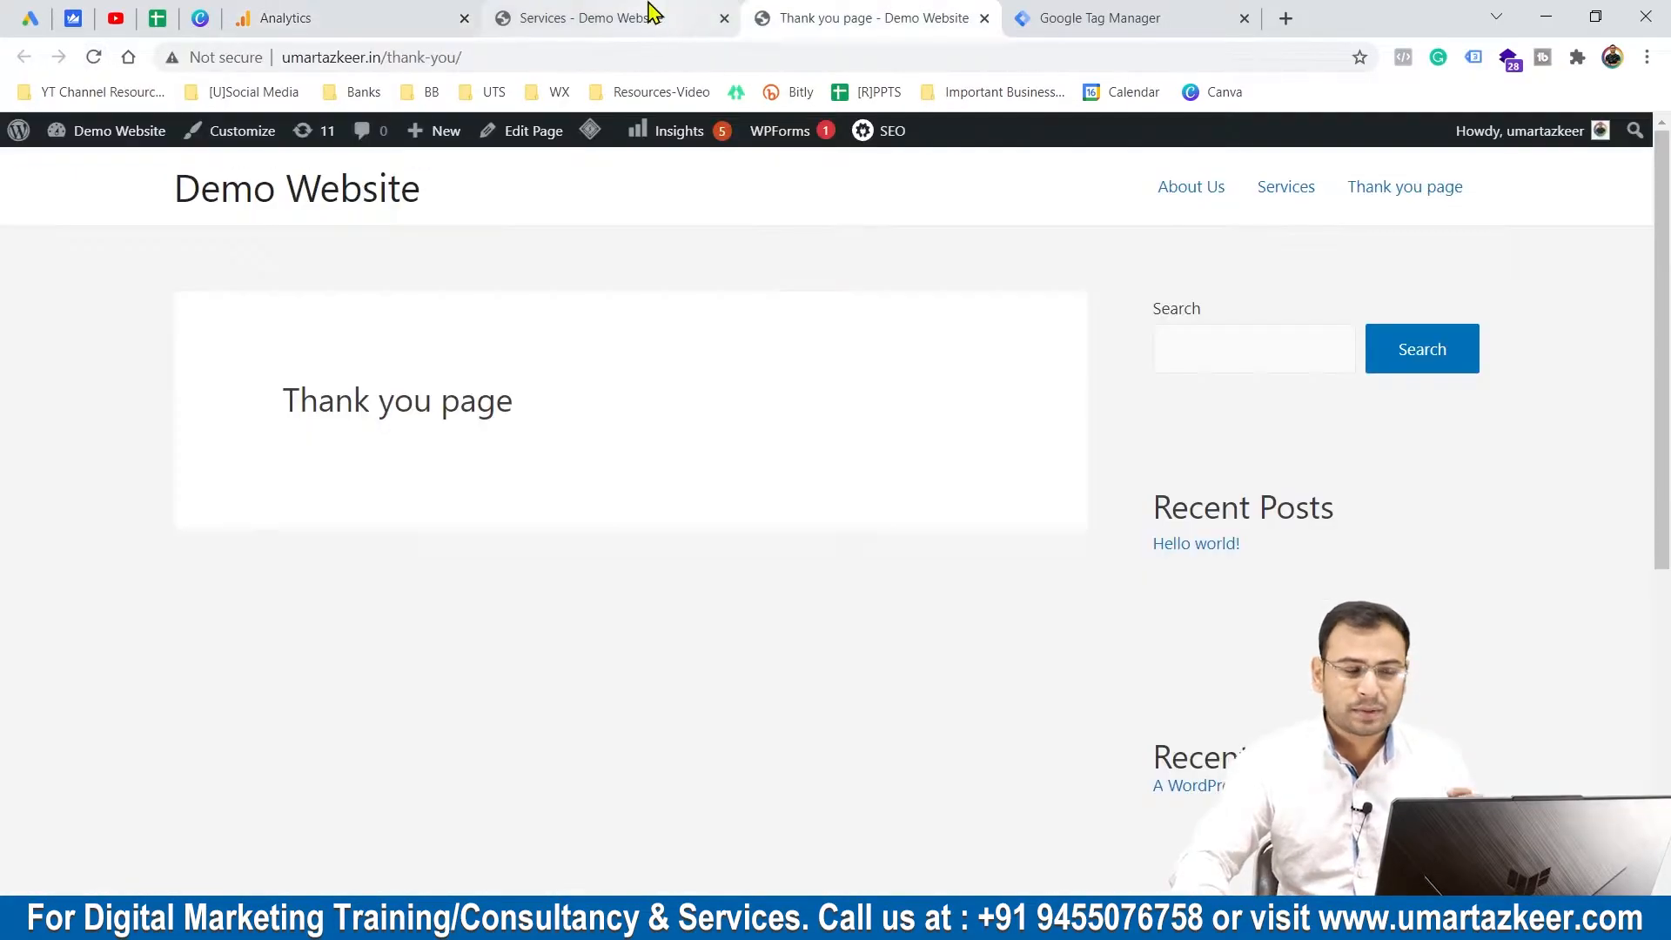
middle_click(889, 12)
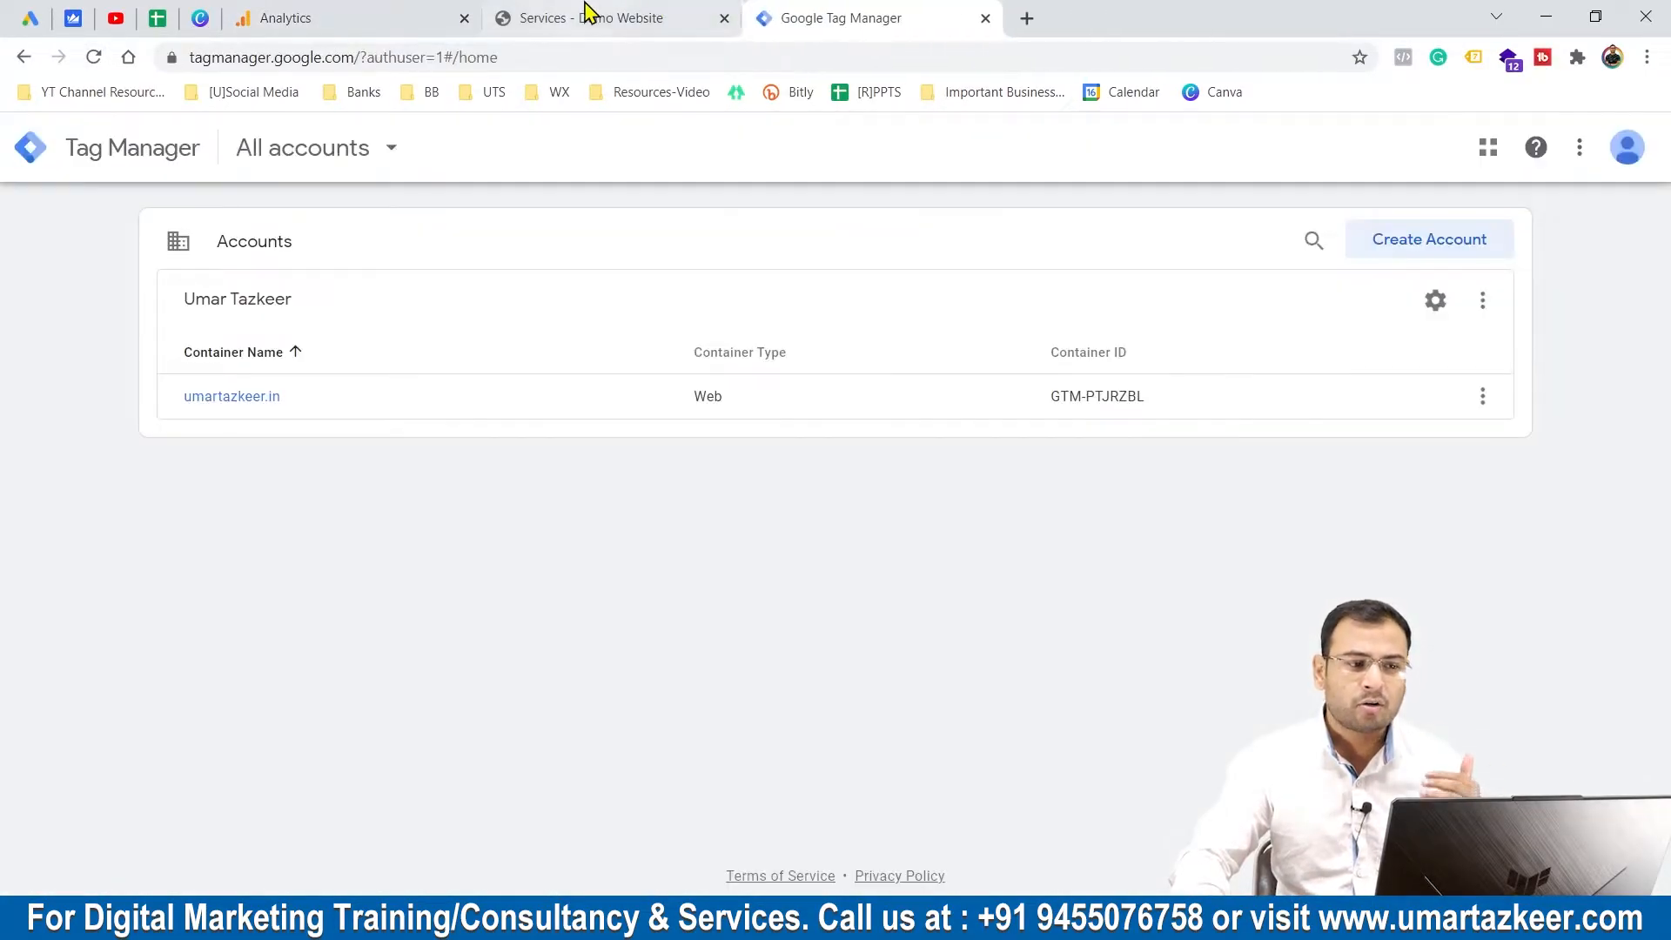
click(586, 13)
Step: Open the Realtime report in Google Analytics and examine the views by page title and the event counts by event name
click(353, 15)
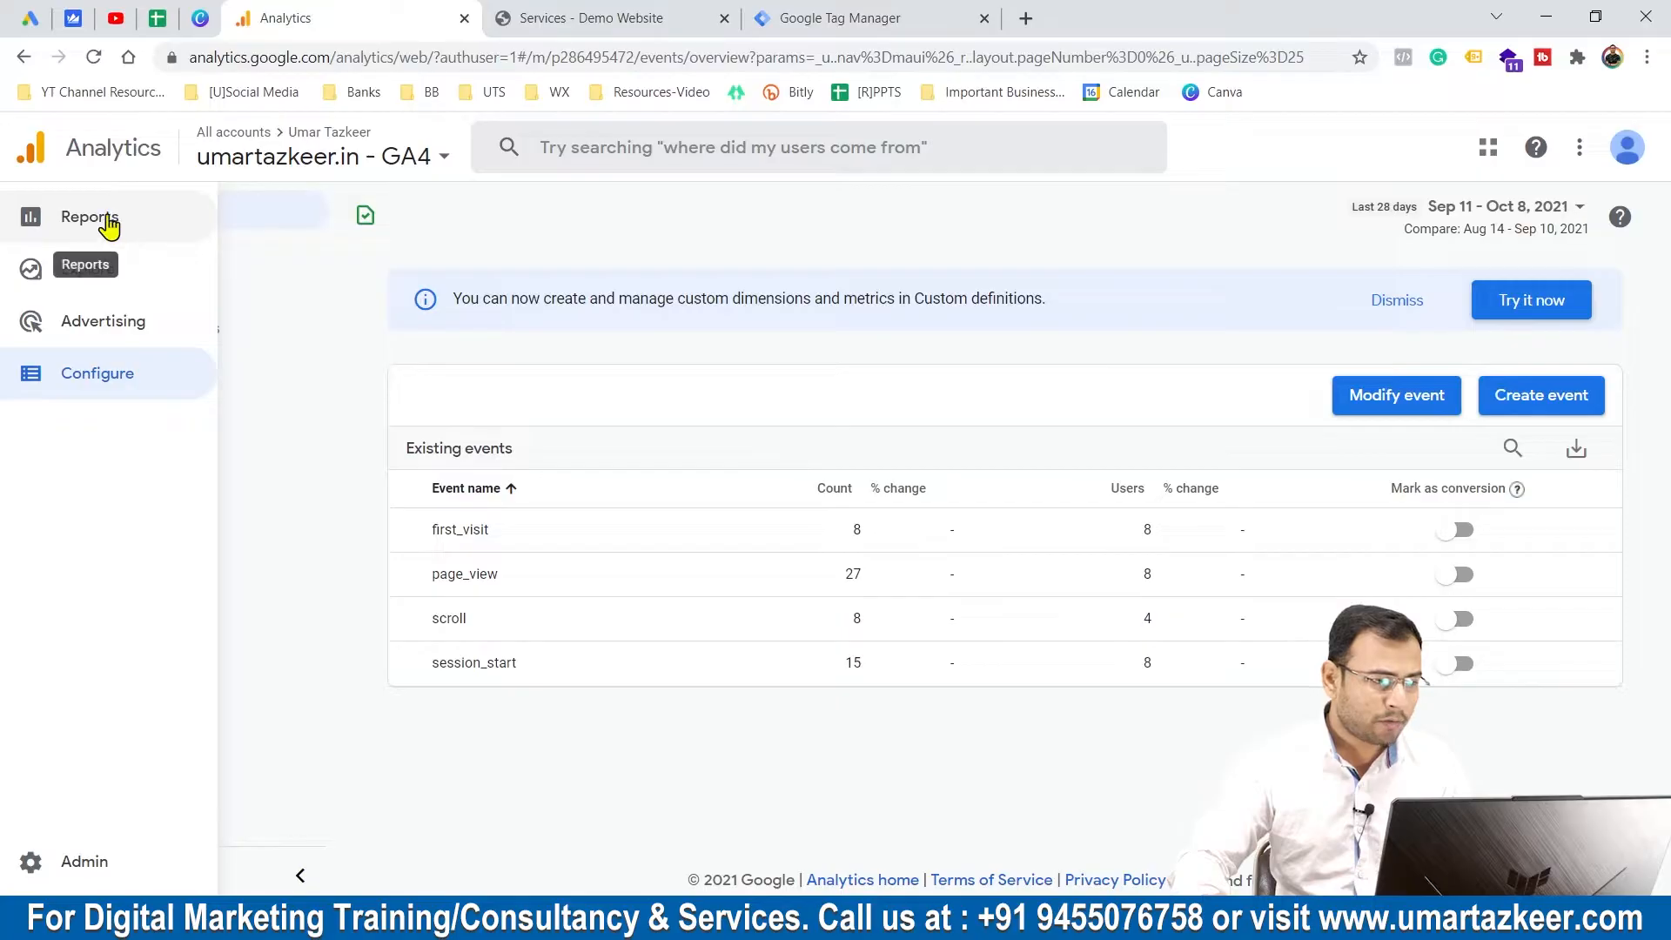
click(96, 225)
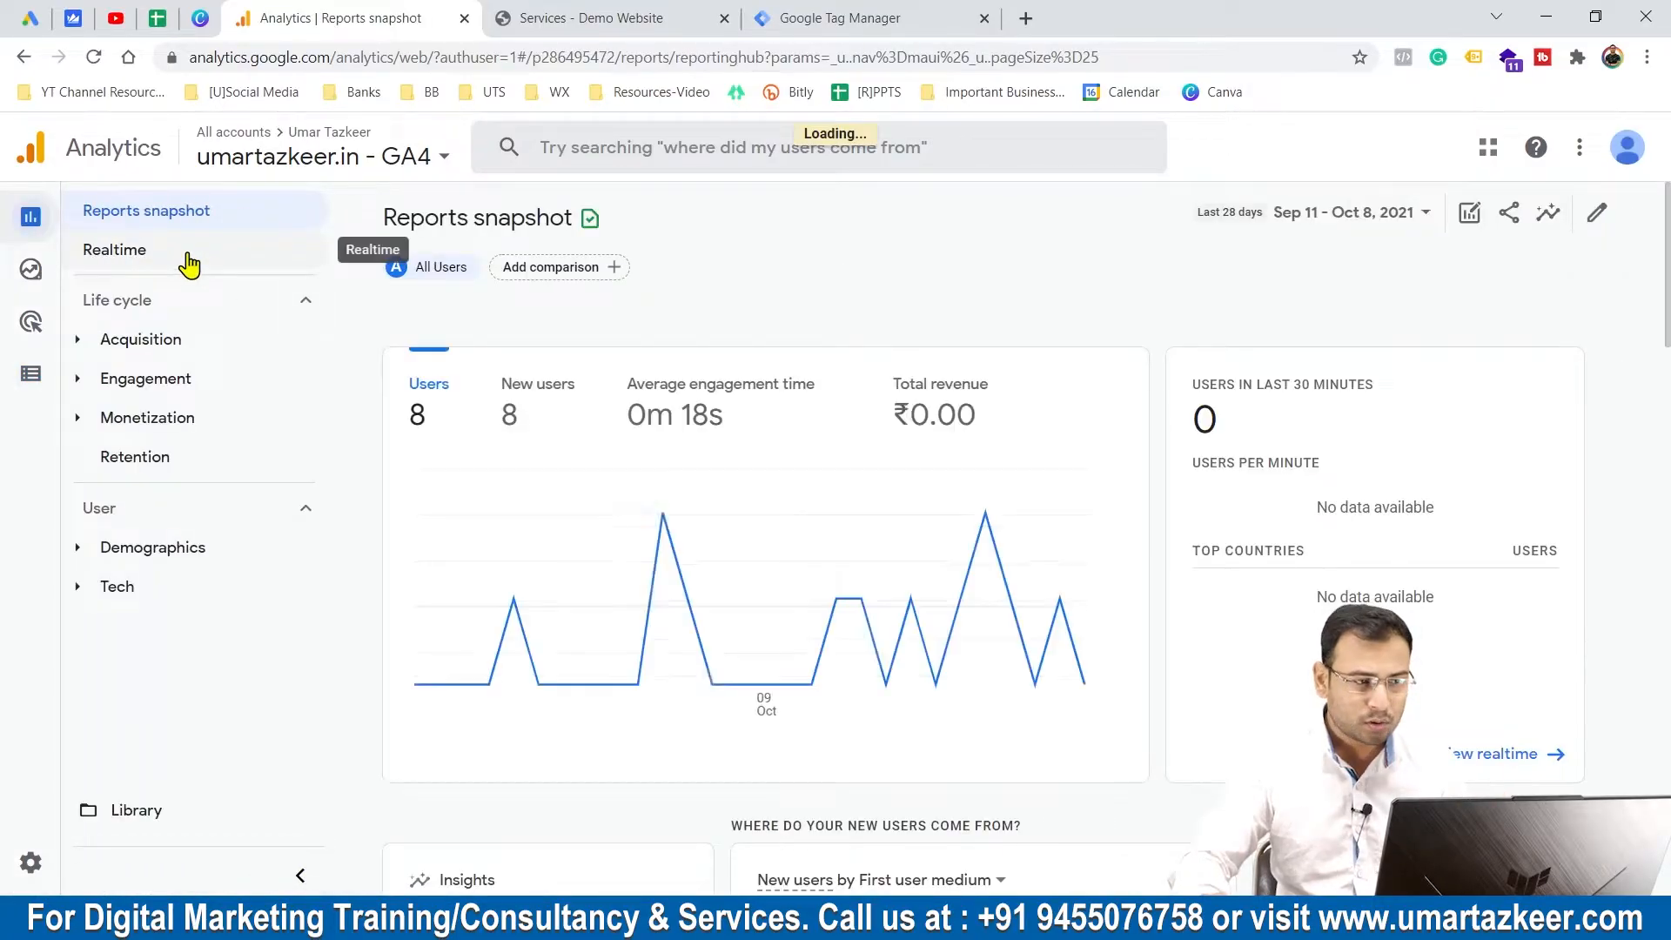
click(198, 262)
scroll(970, 586, down, 5)
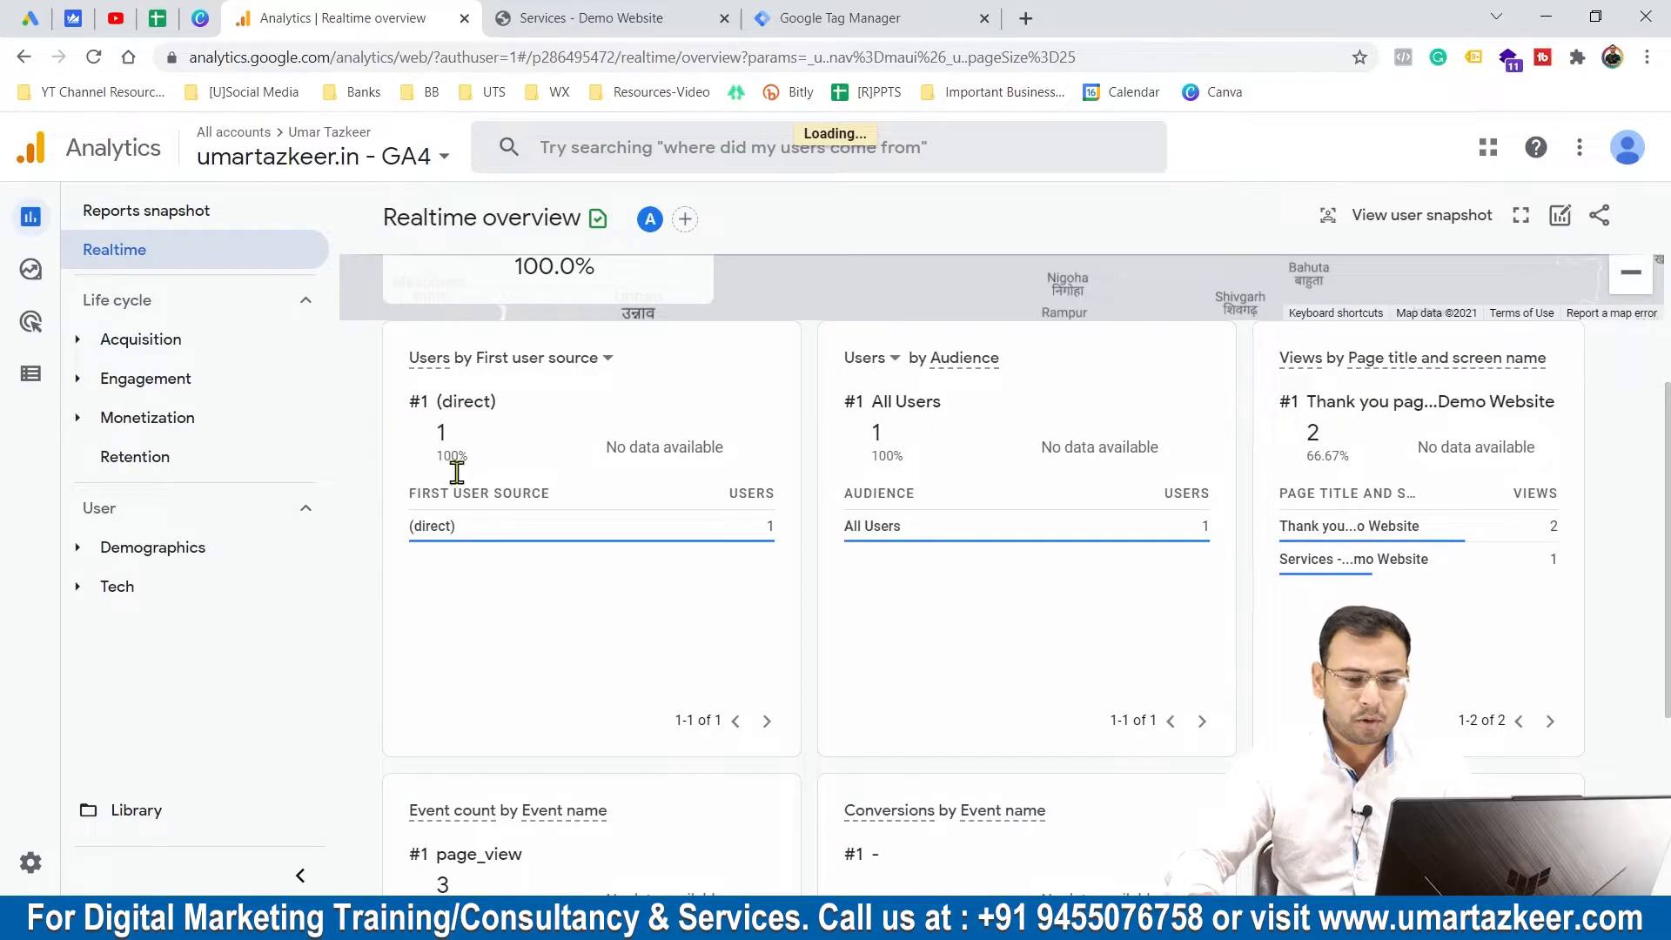
mouse_move(1437, 524)
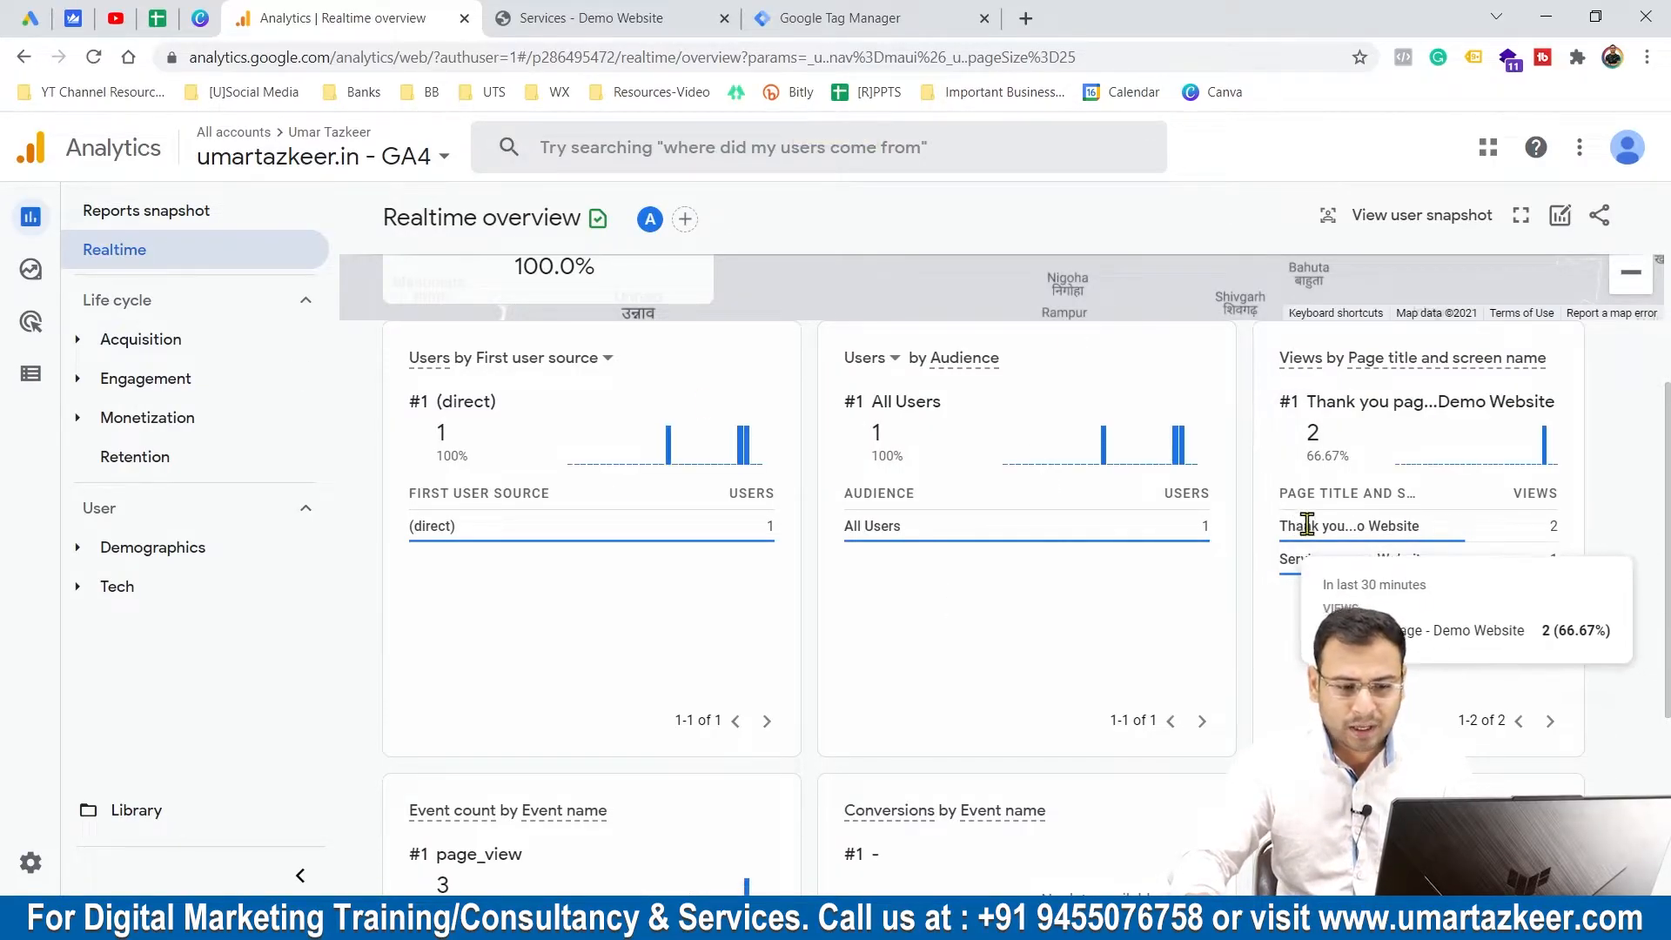
mouse_move(1552, 517)
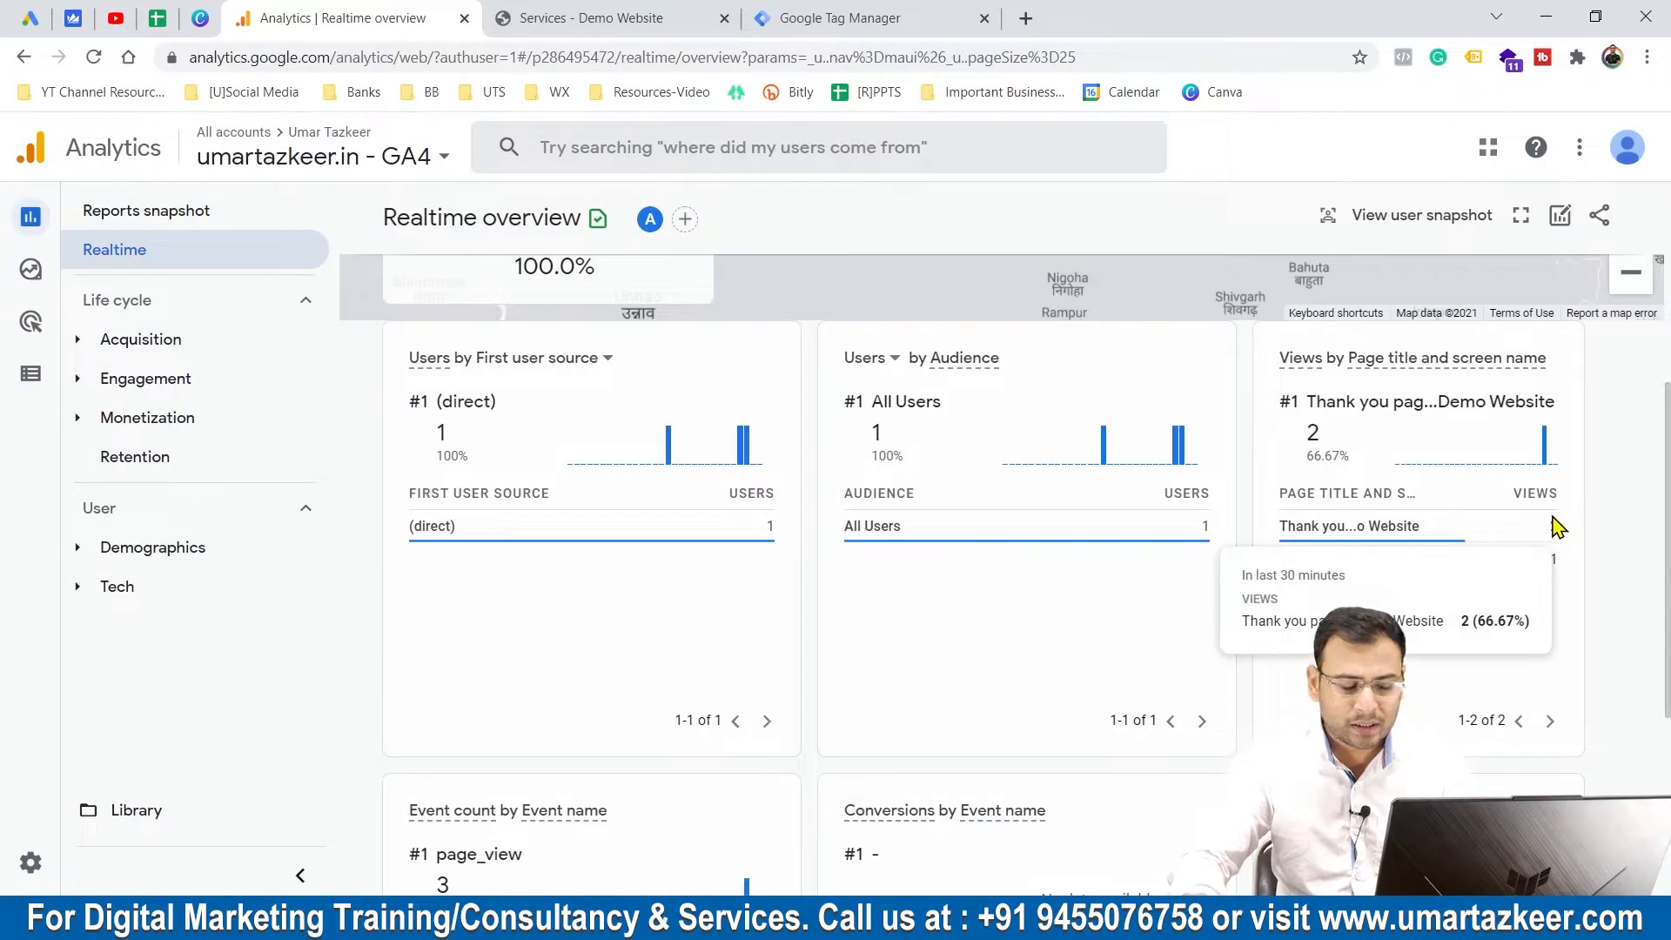
scroll(914, 615, down, 4)
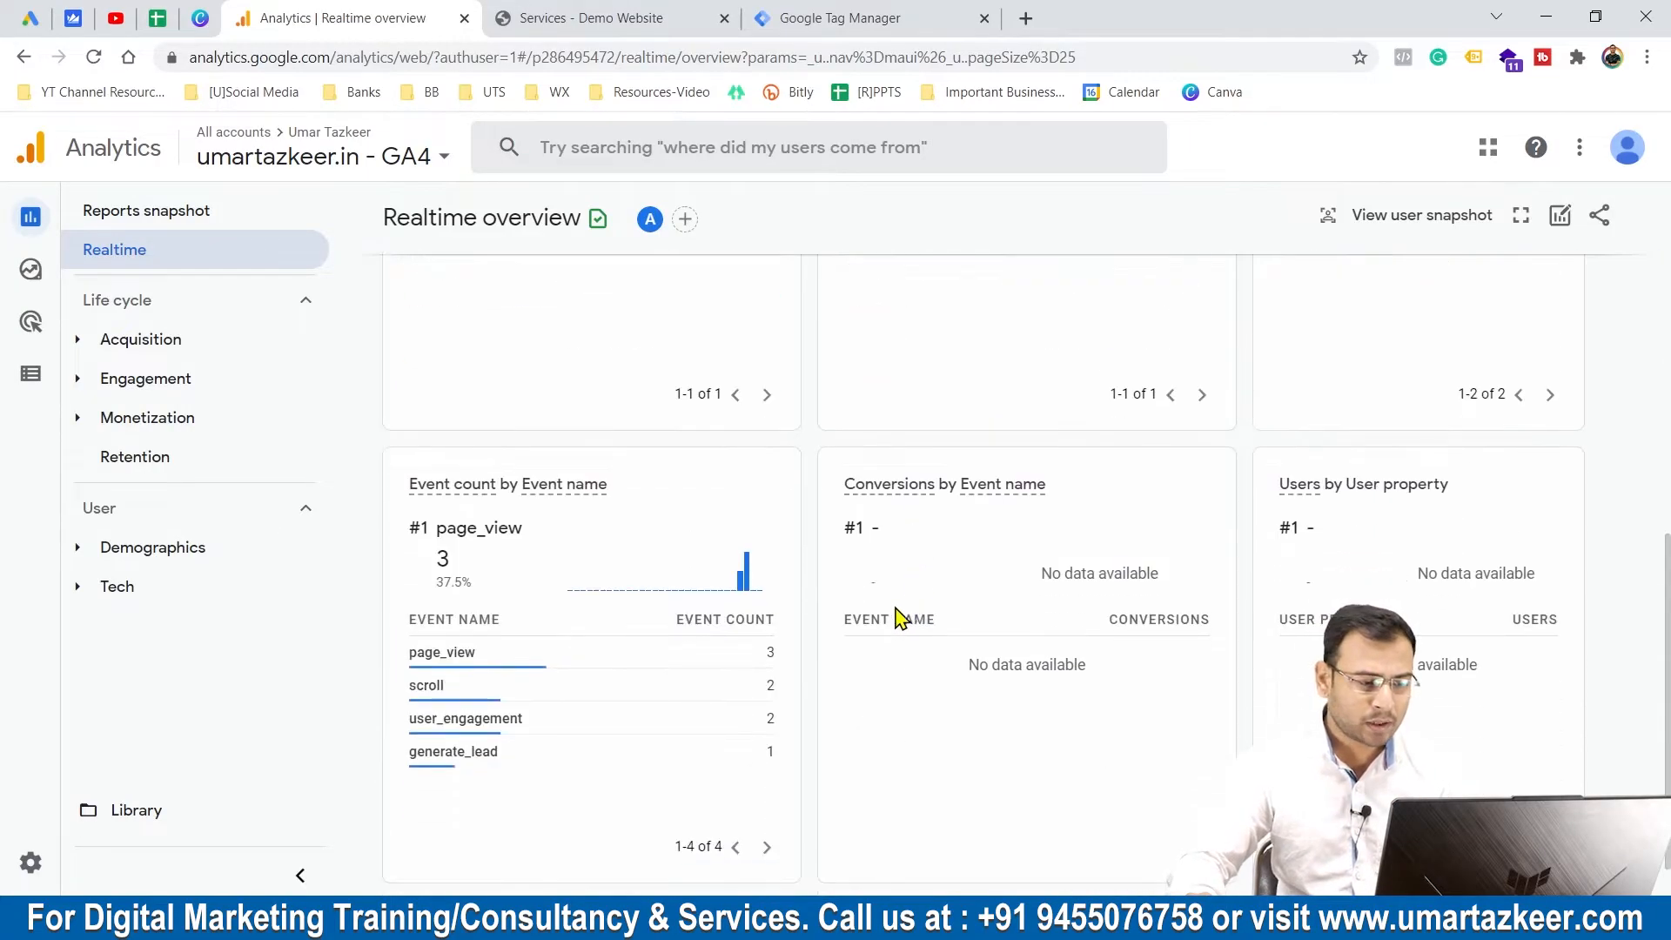
Step: Inspect the generate_lead entry and its count in the Event count by Event name card
mouse_move(488, 764)
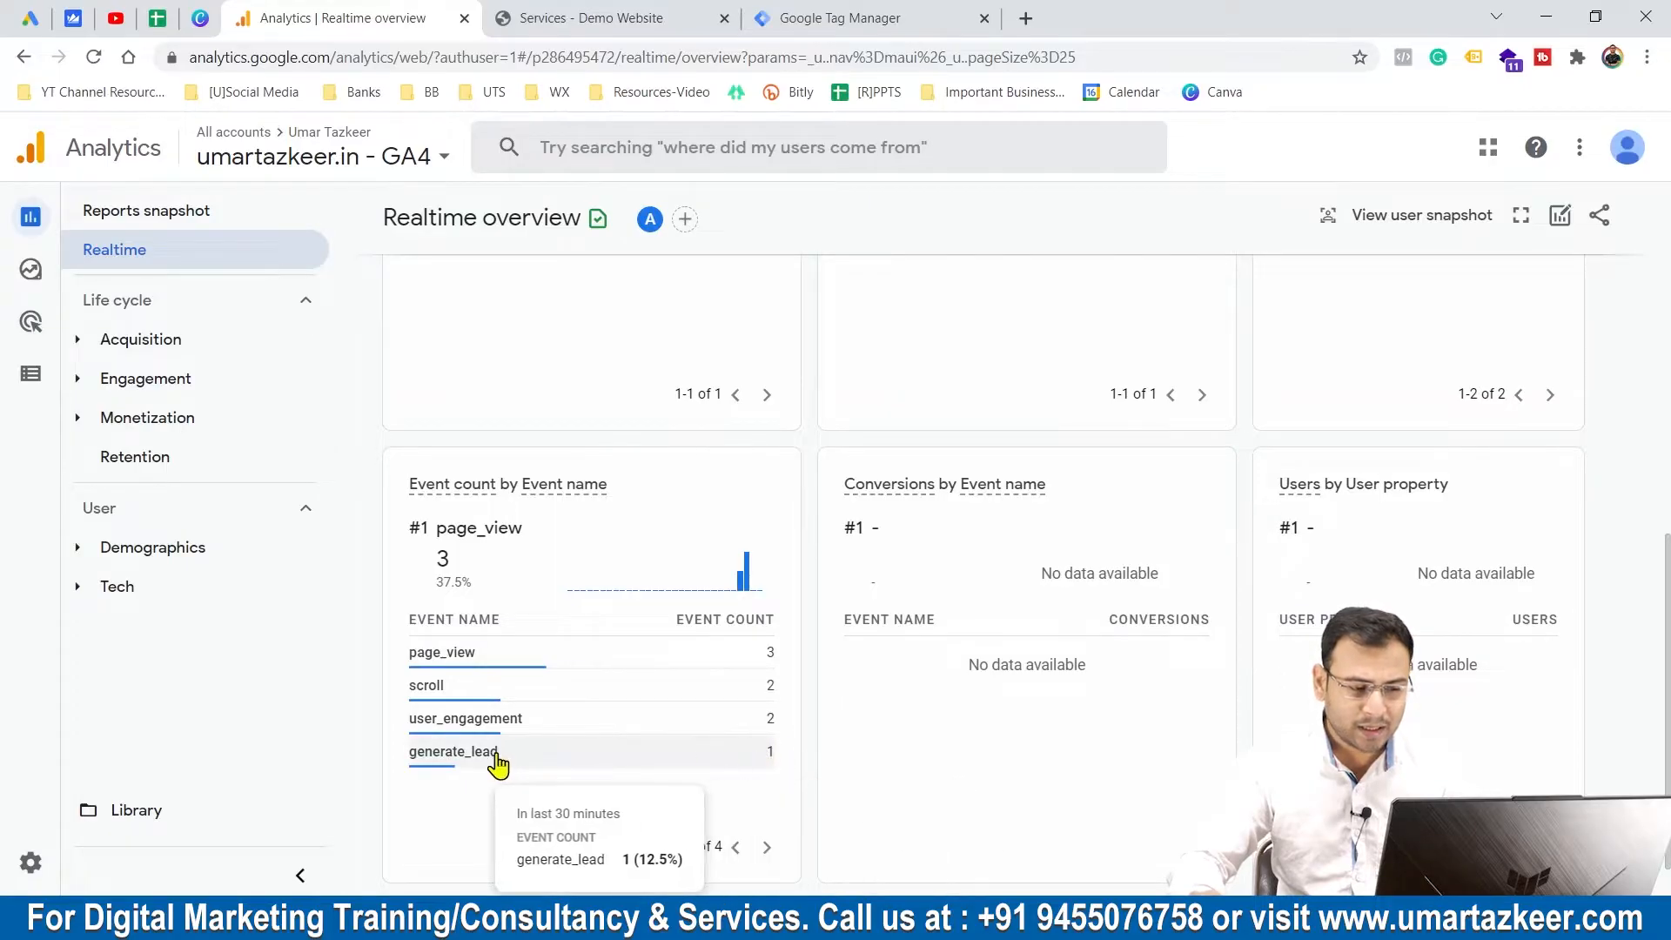
mouse_move(772, 757)
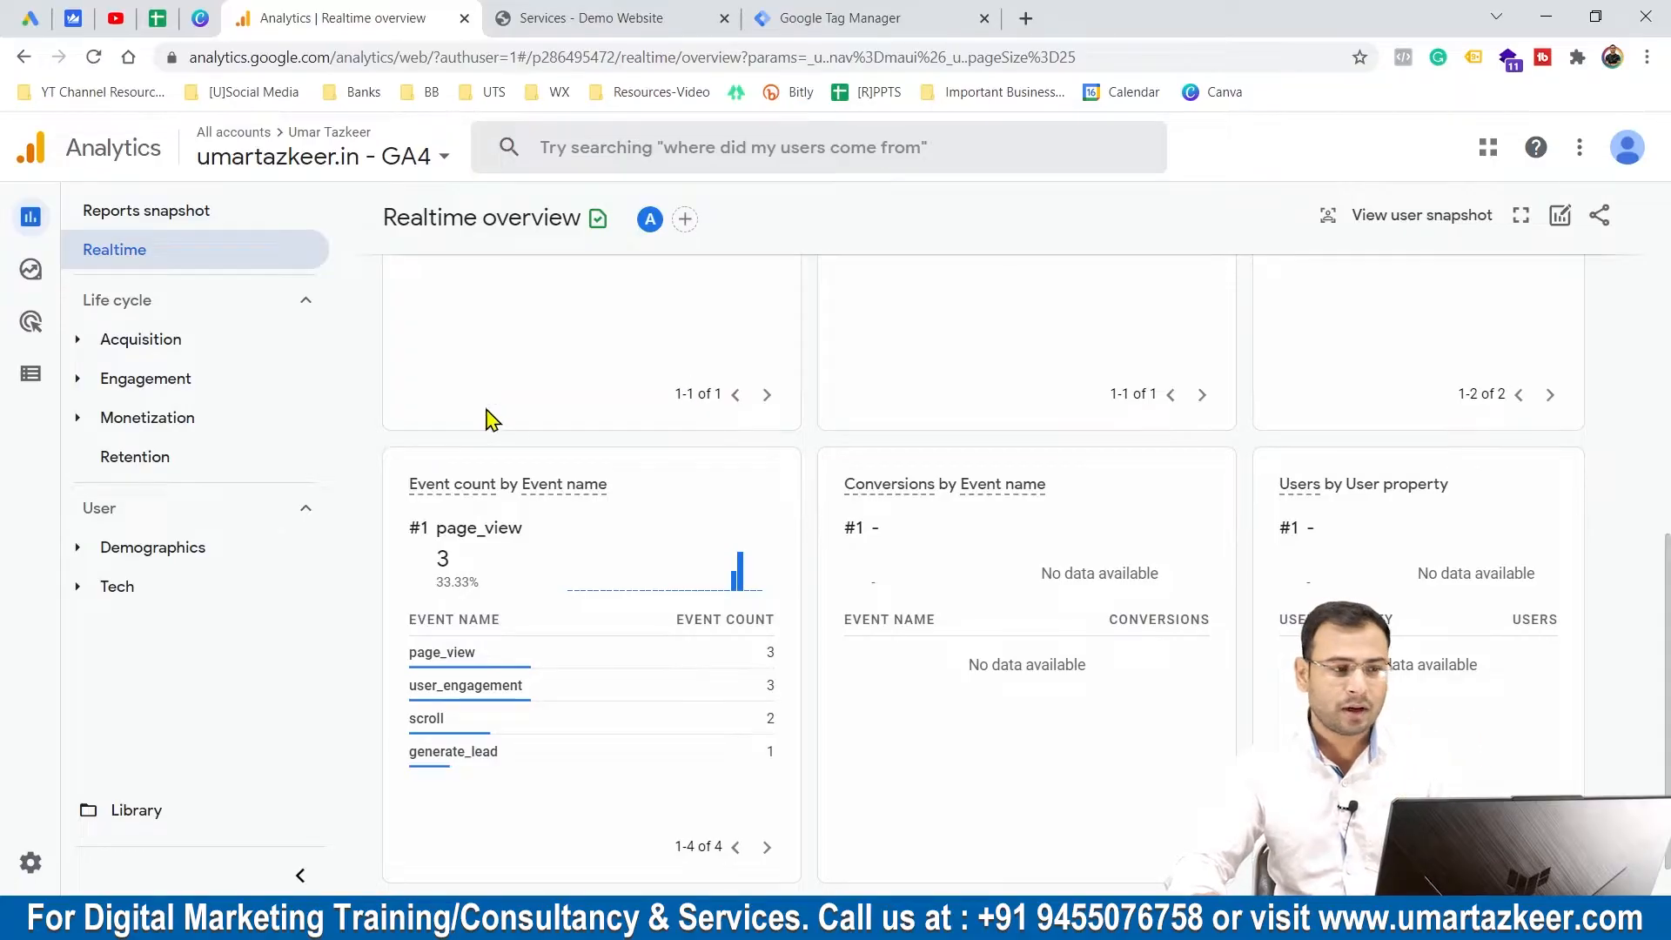
Step: Submit the demo website's Services form with the saved name and e-mail and a short demo message, and check the thank-you page's URL
click(669, 16)
click(390, 300)
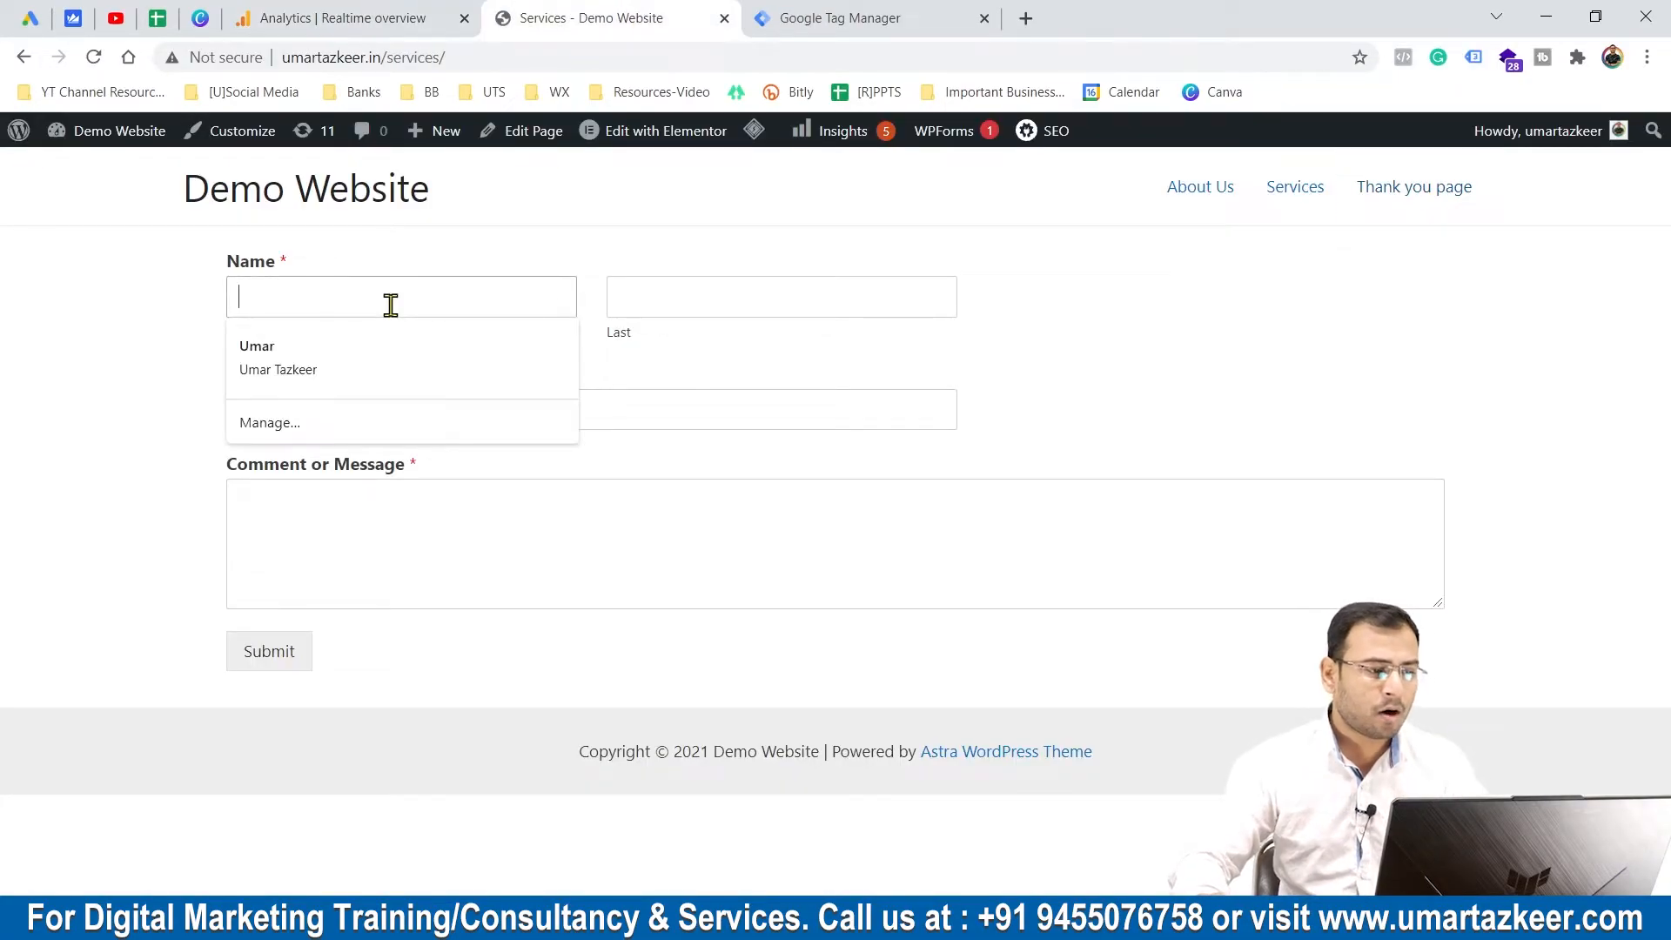
click(405, 357)
click(517, 524)
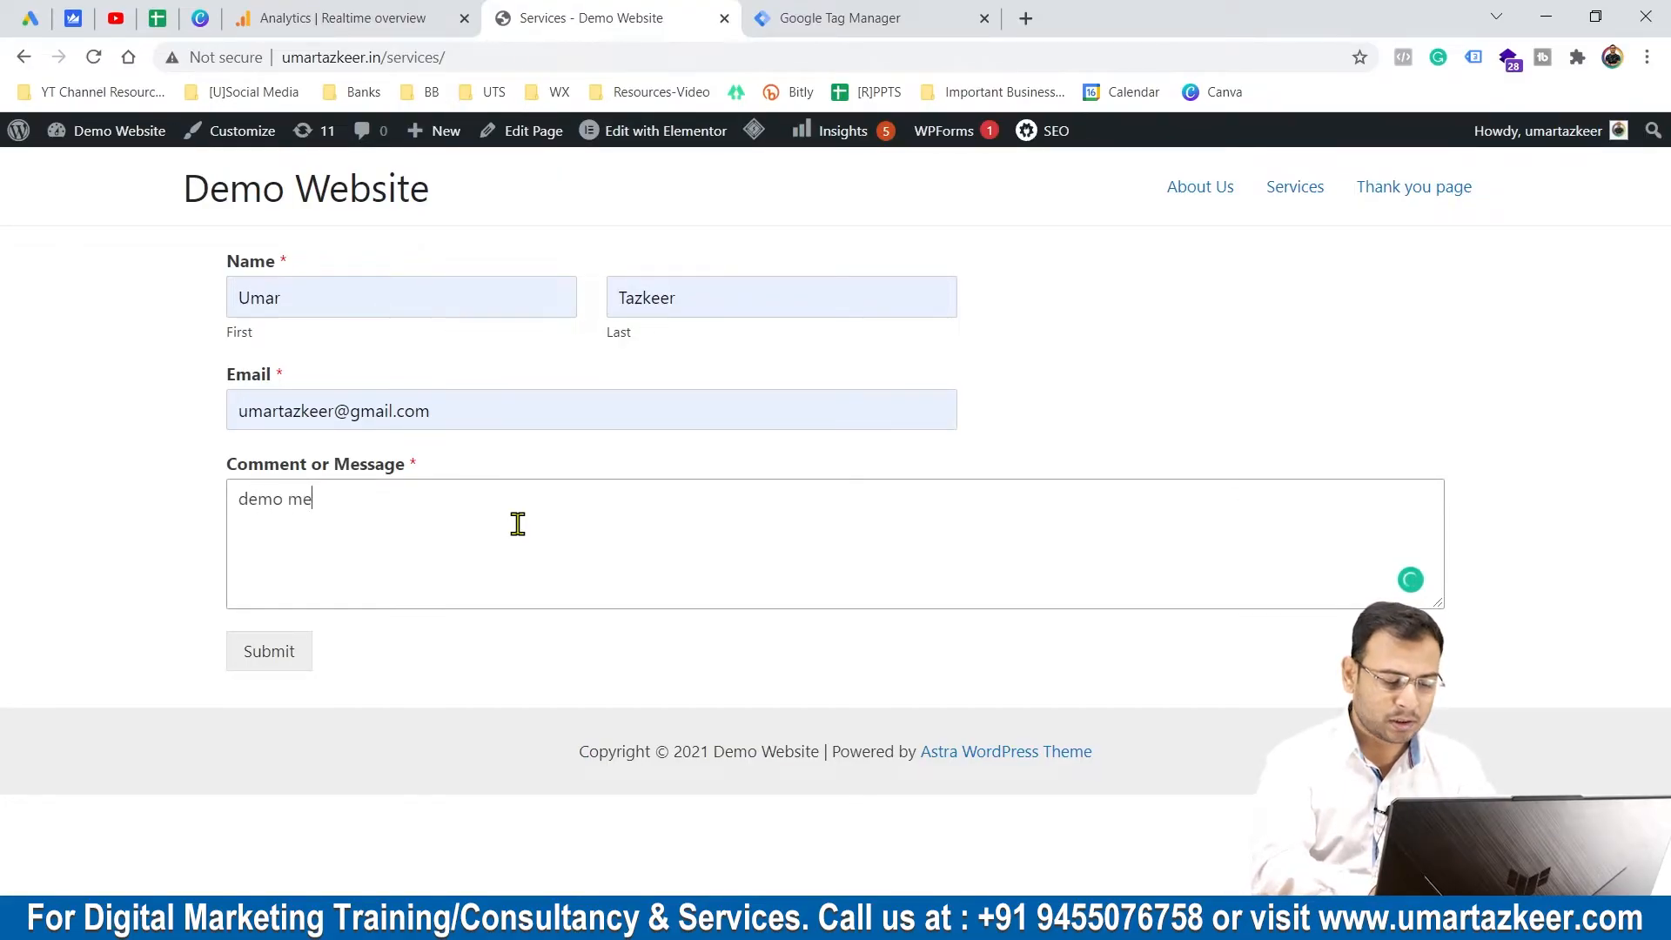
click(266, 667)
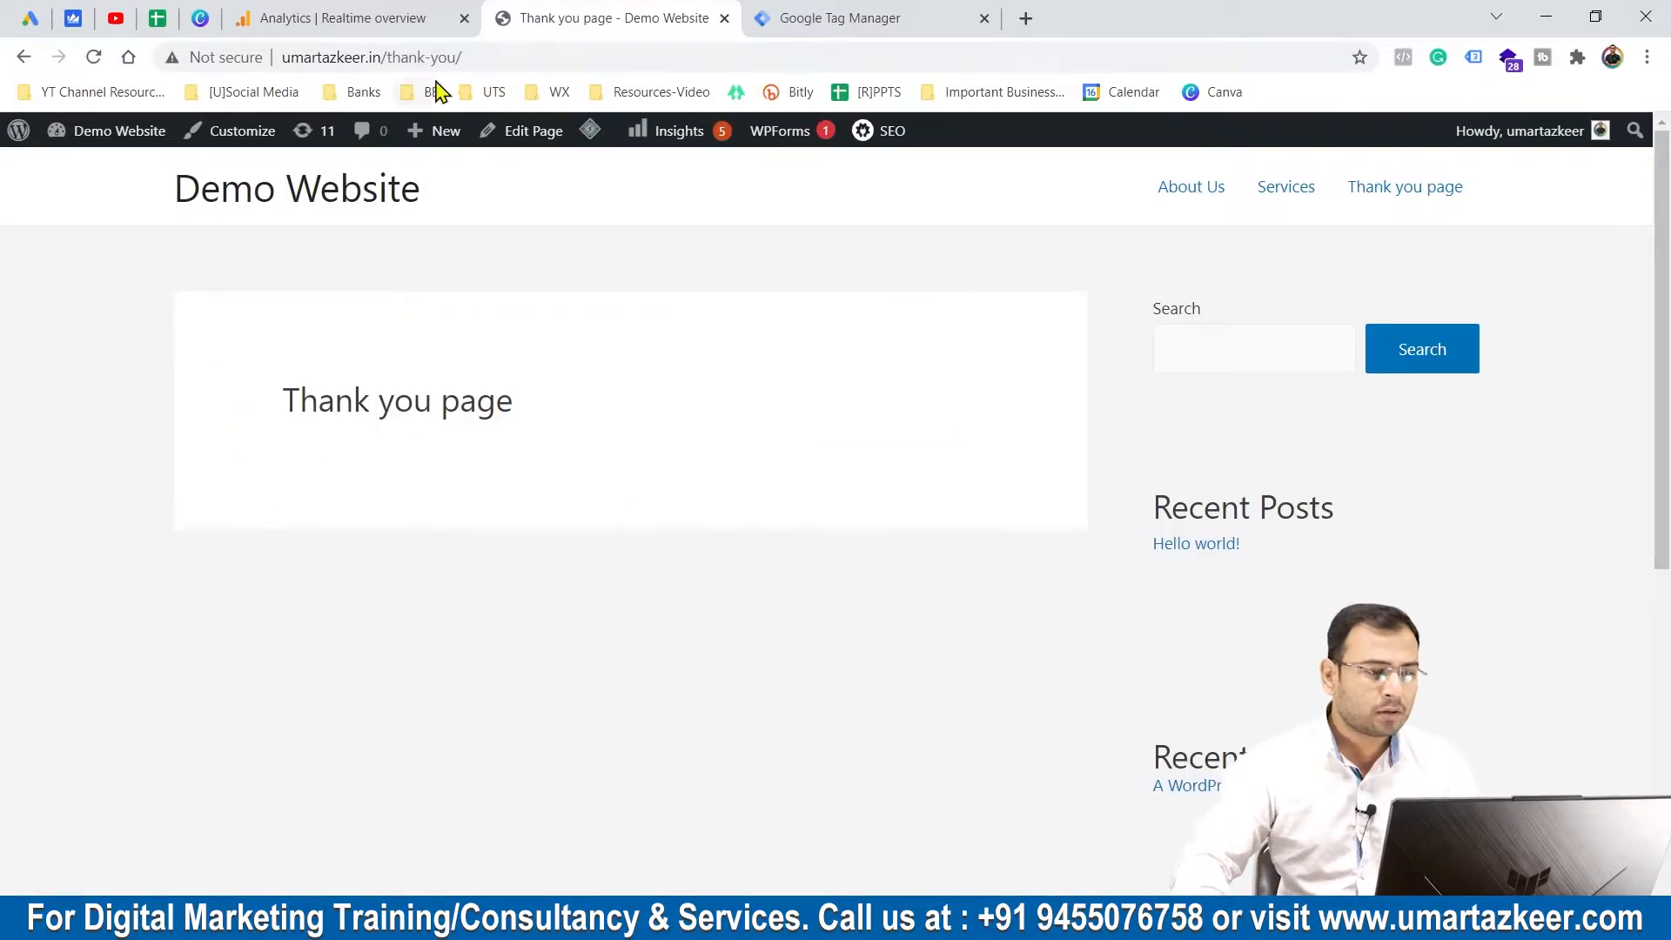
drag(388, 52, 545, 56)
click(578, 235)
Step: Reload the Realtime report in Google Analytics and examine the users per minute and the views by page title
click(281, 14)
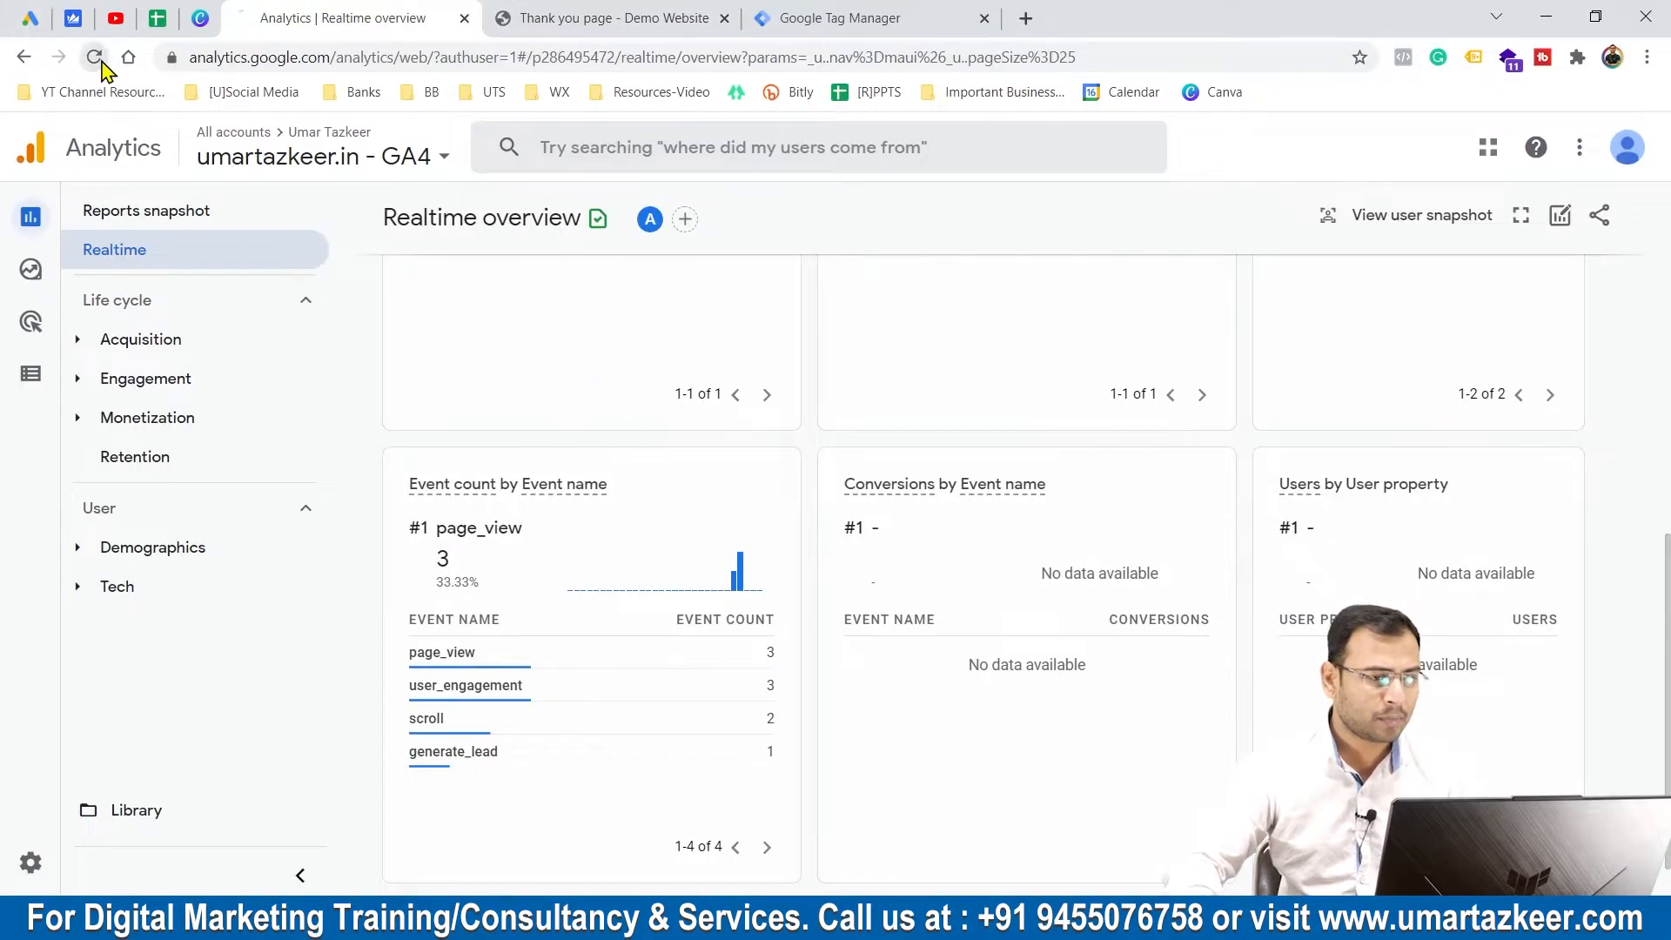
scroll(816, 574, up, 7)
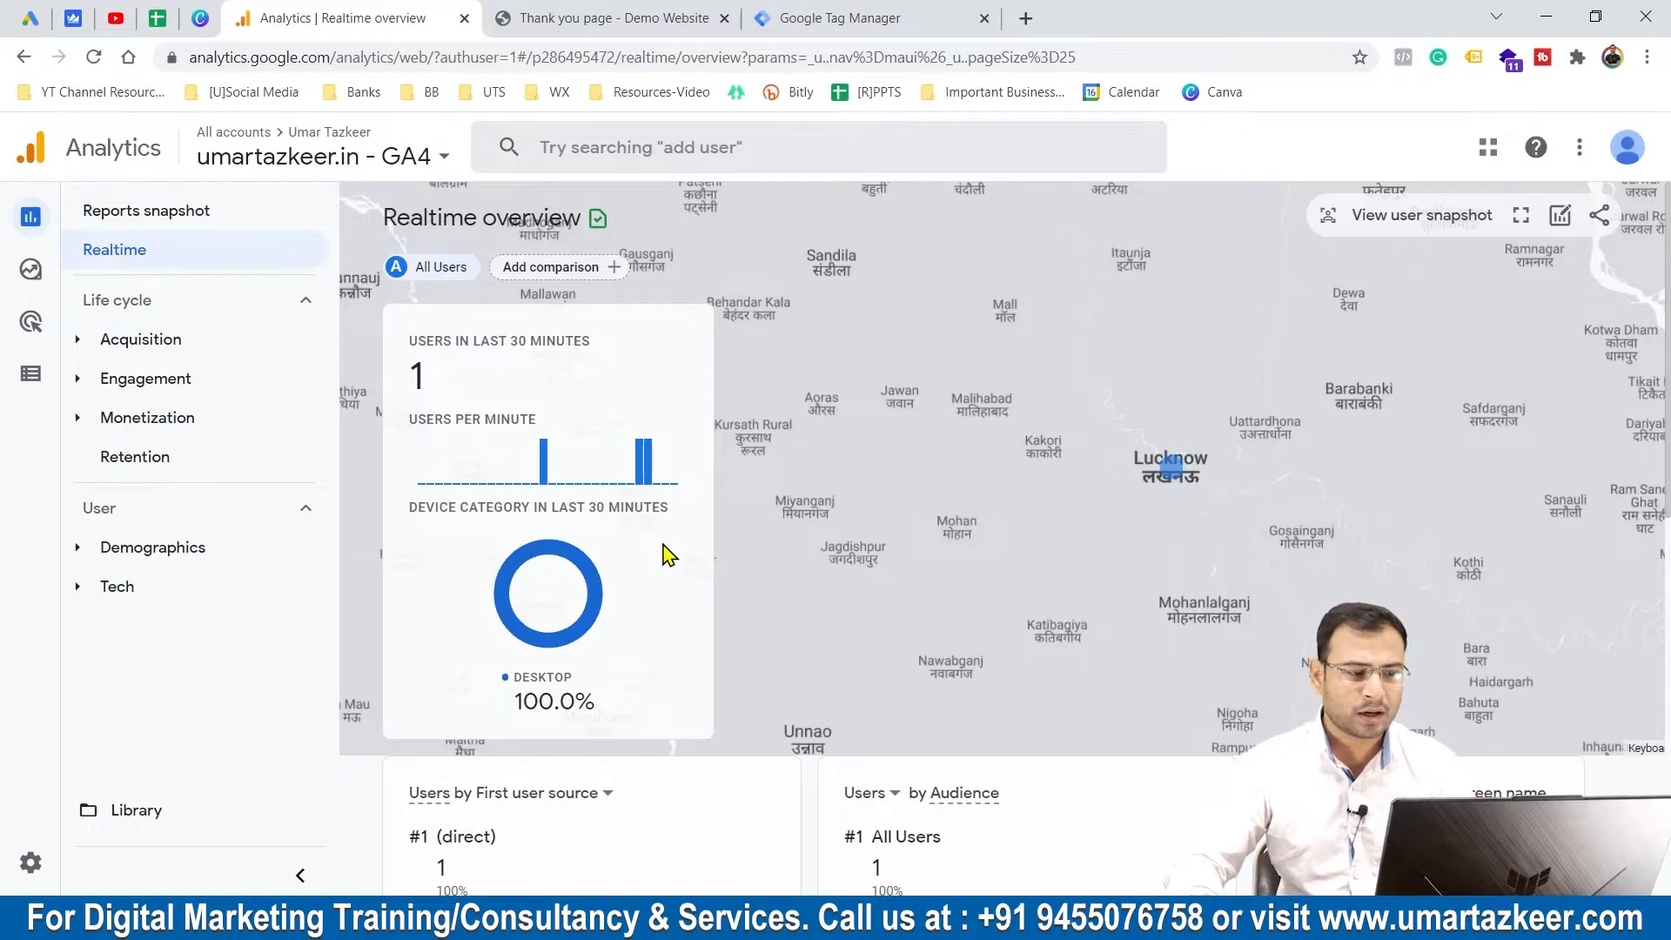
scroll(668, 557, down, 10)
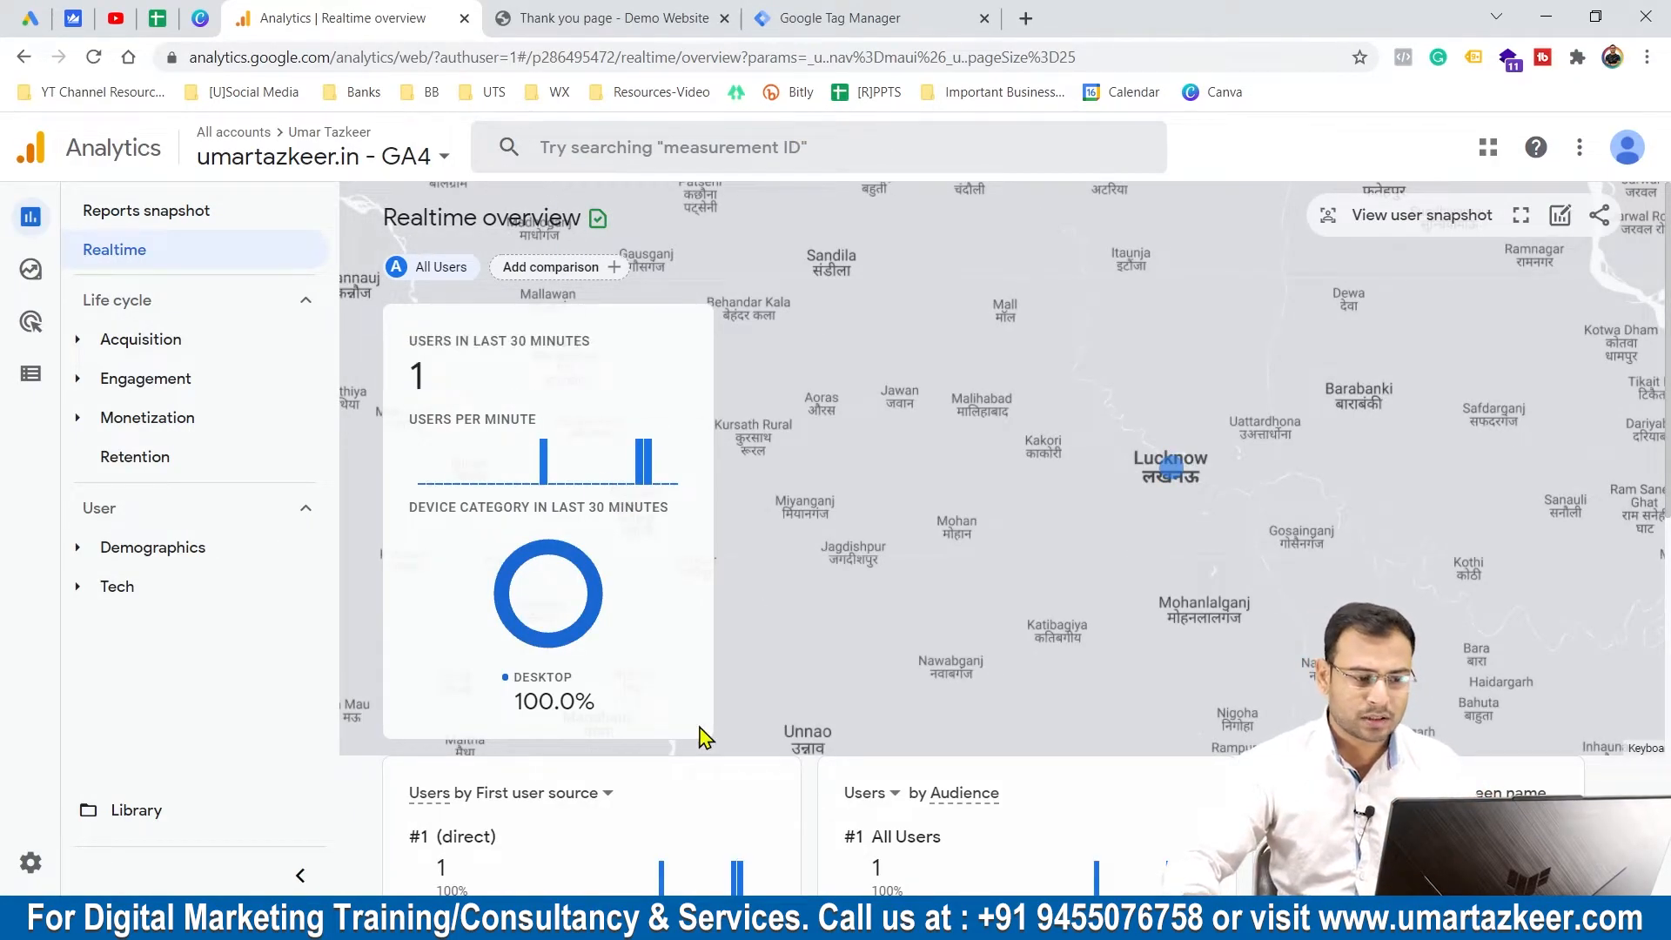
scroll(704, 738, down, 1)
mouse_move(643, 367)
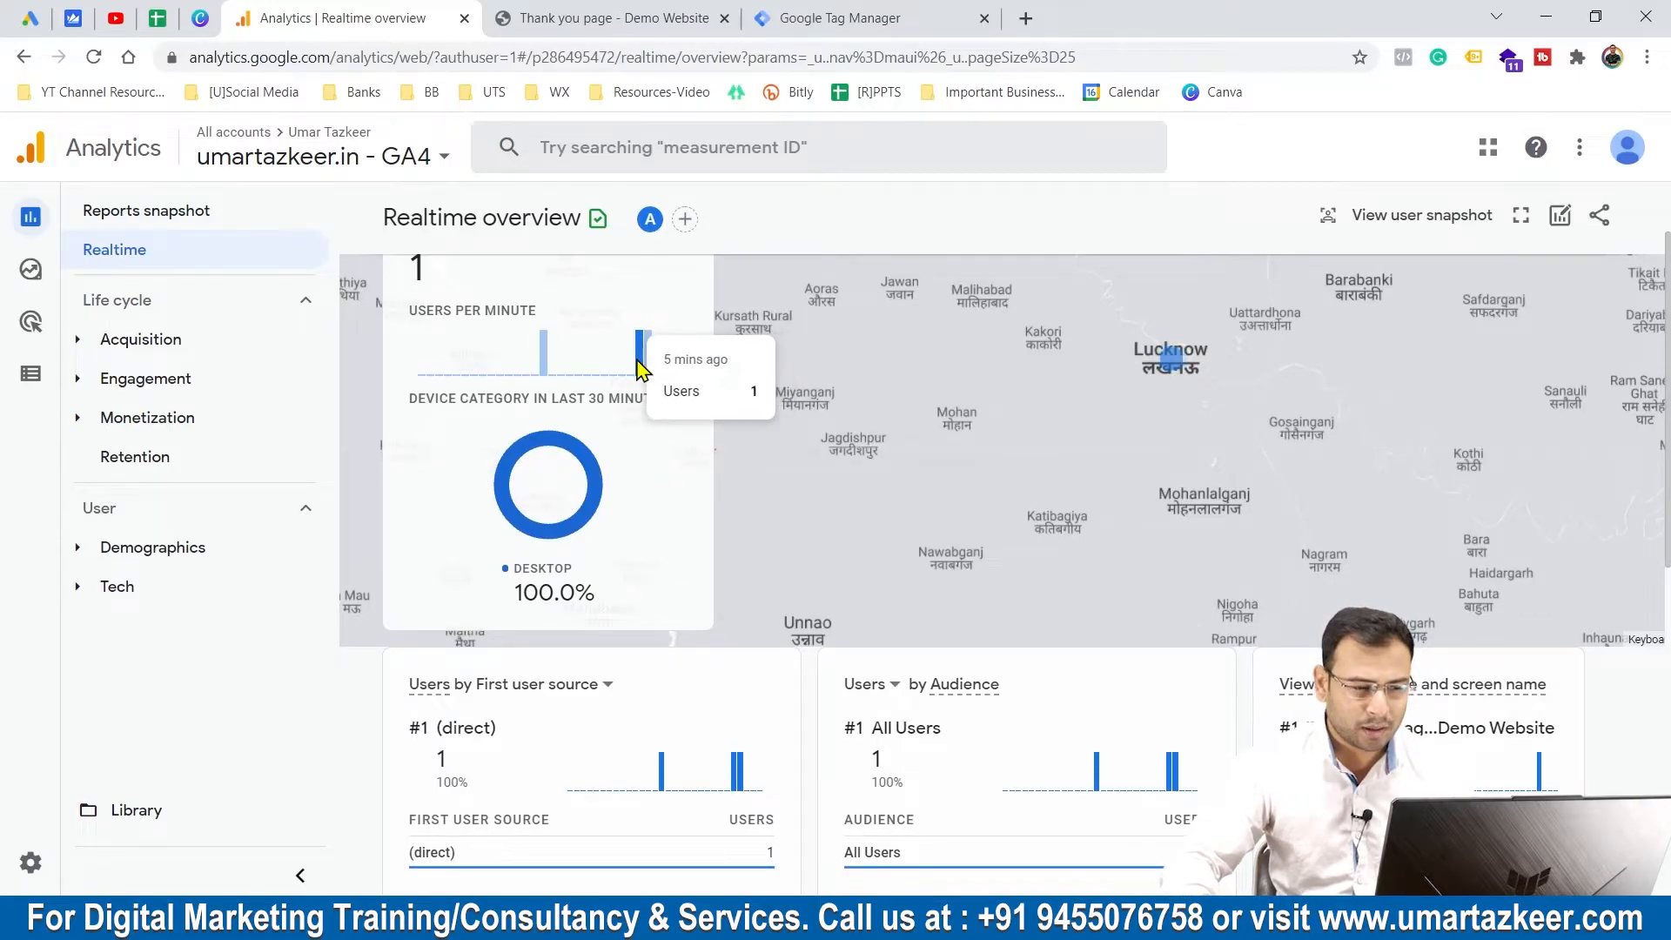
scroll(704, 613, down, 3)
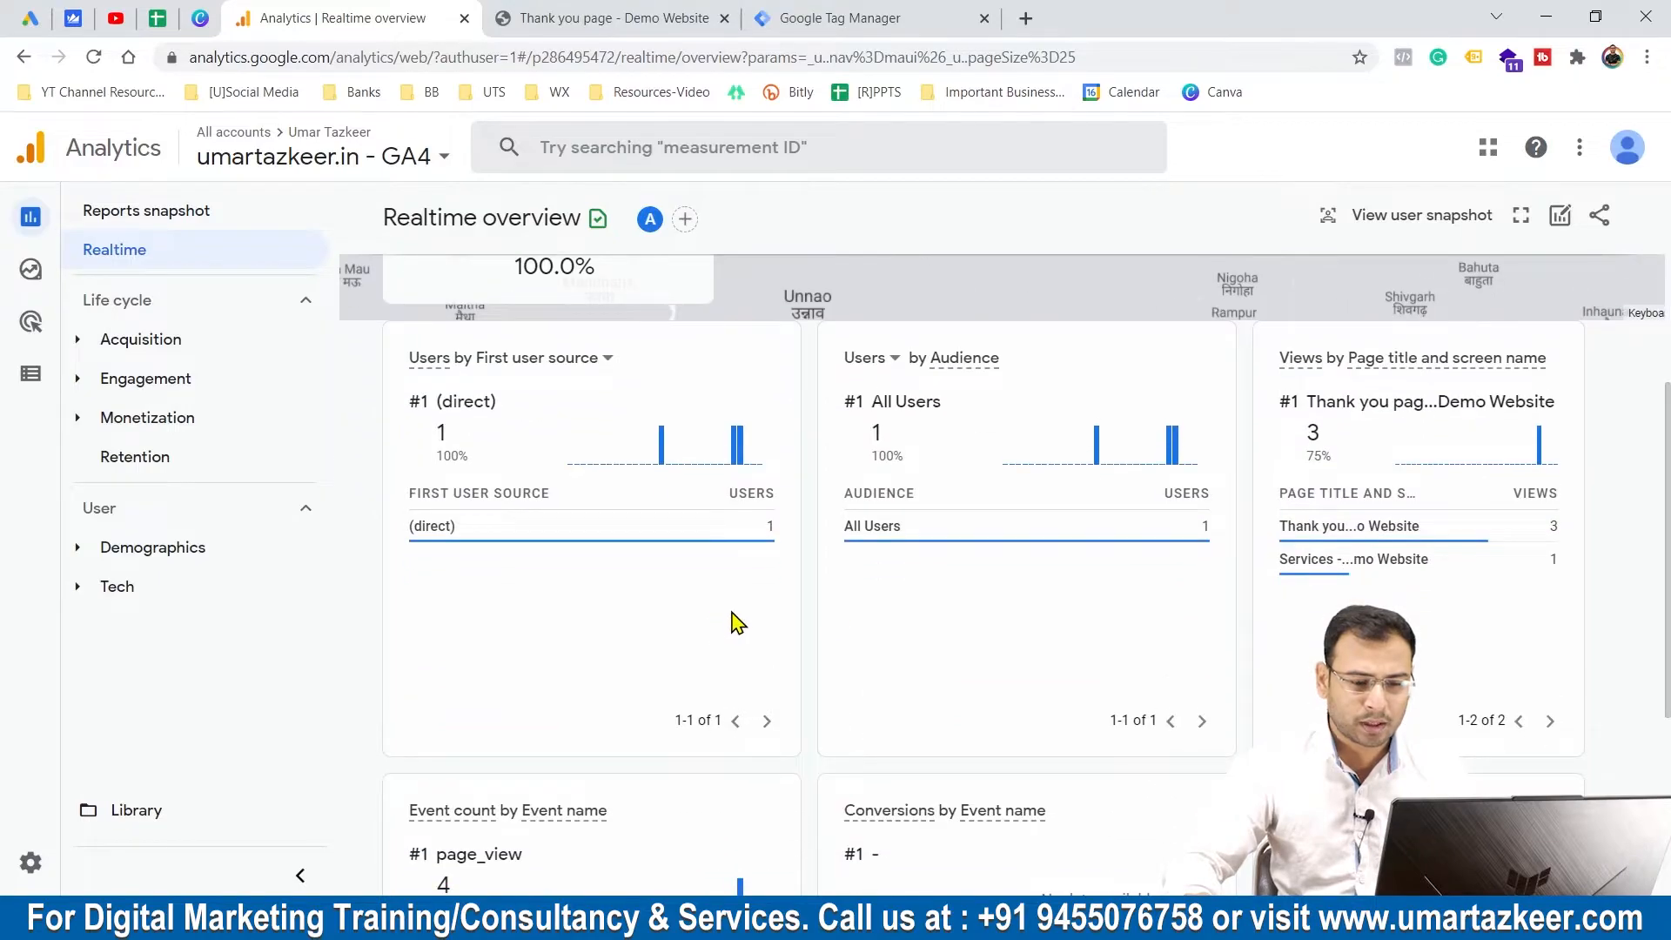
mouse_move(1349, 525)
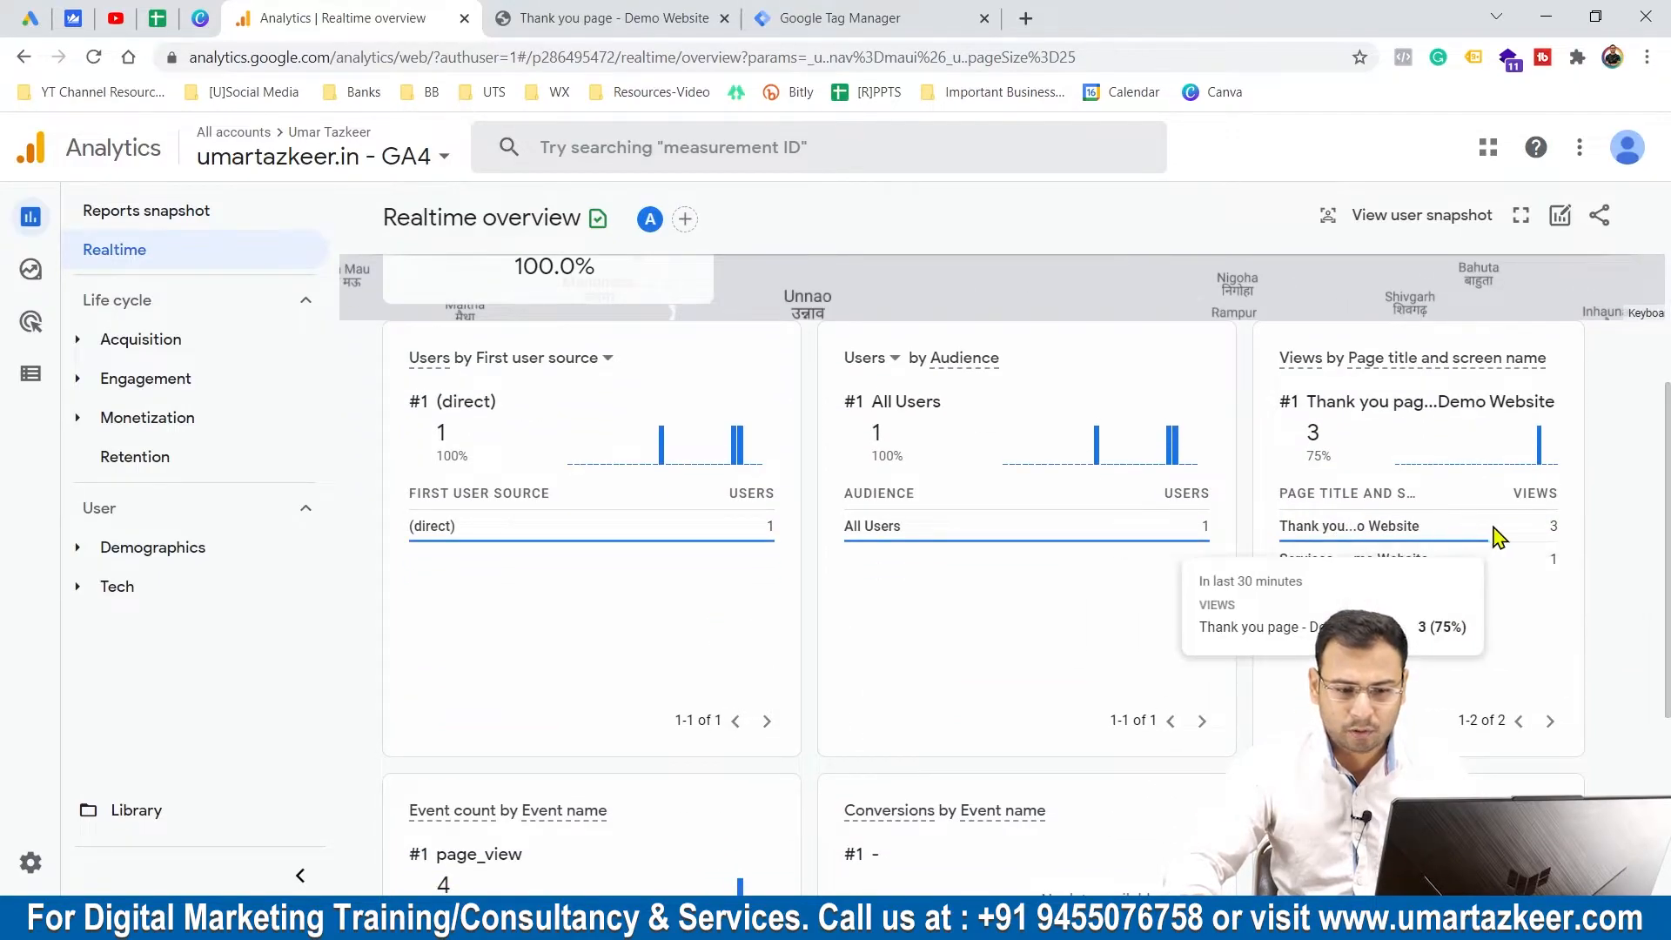
drag(1552, 524, 1564, 525)
click(1065, 664)
Step: View the generate_lead event's parameters in the Event count card, return to the event list and reload the Realtime report
scroll(917, 697, down, 4)
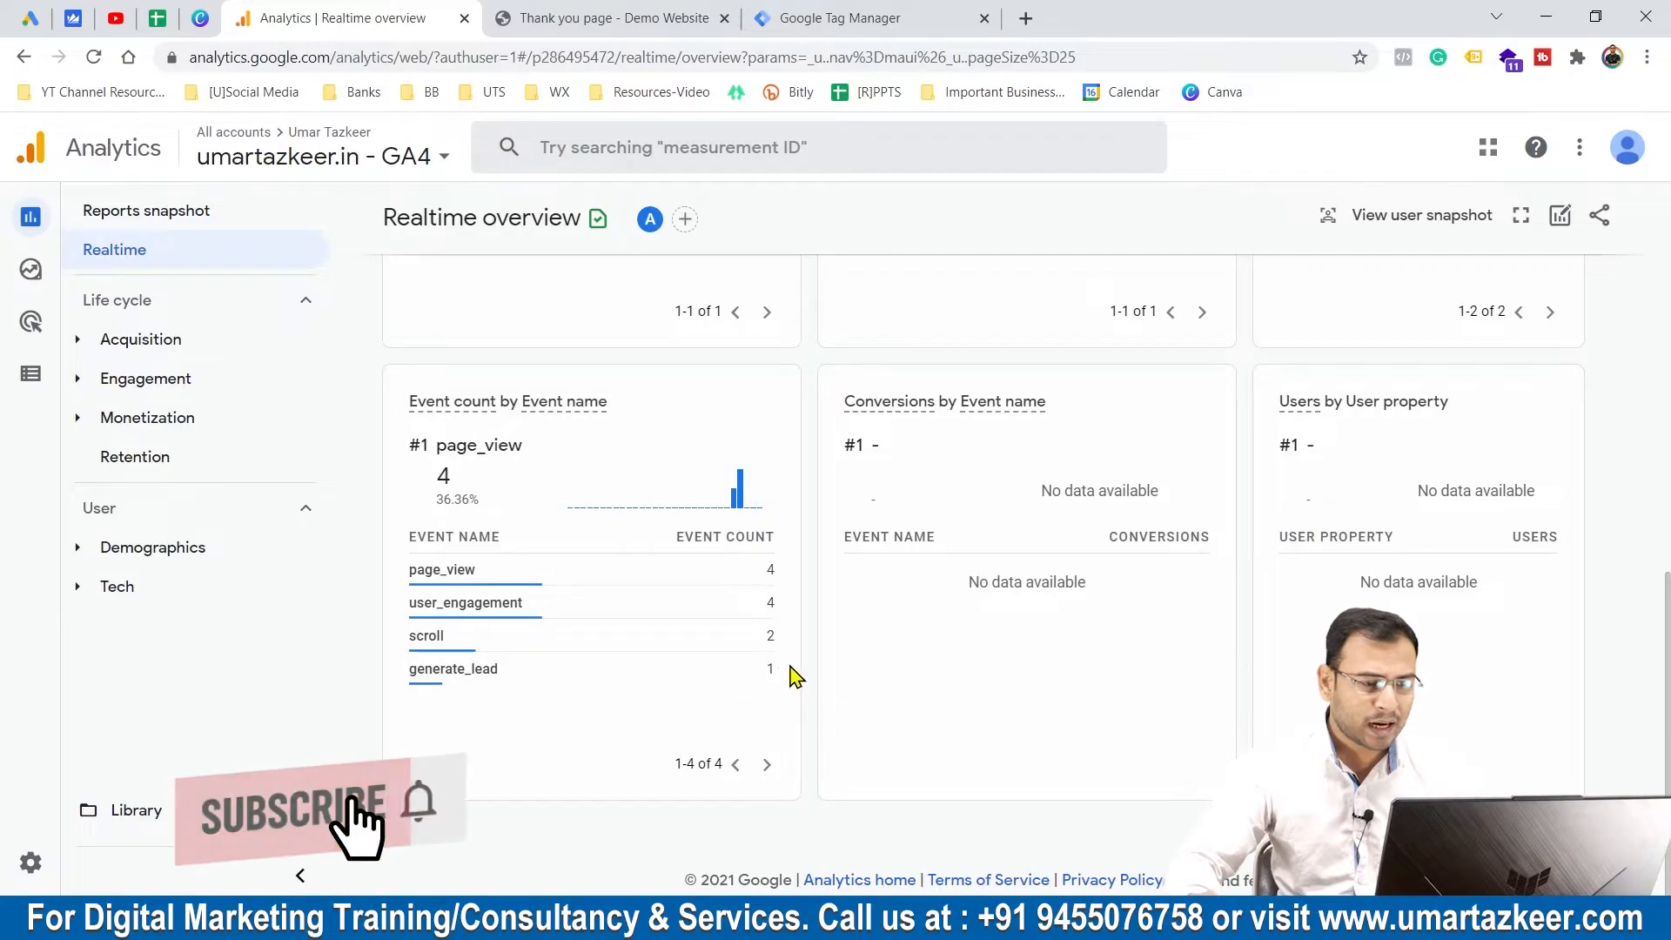
click(732, 677)
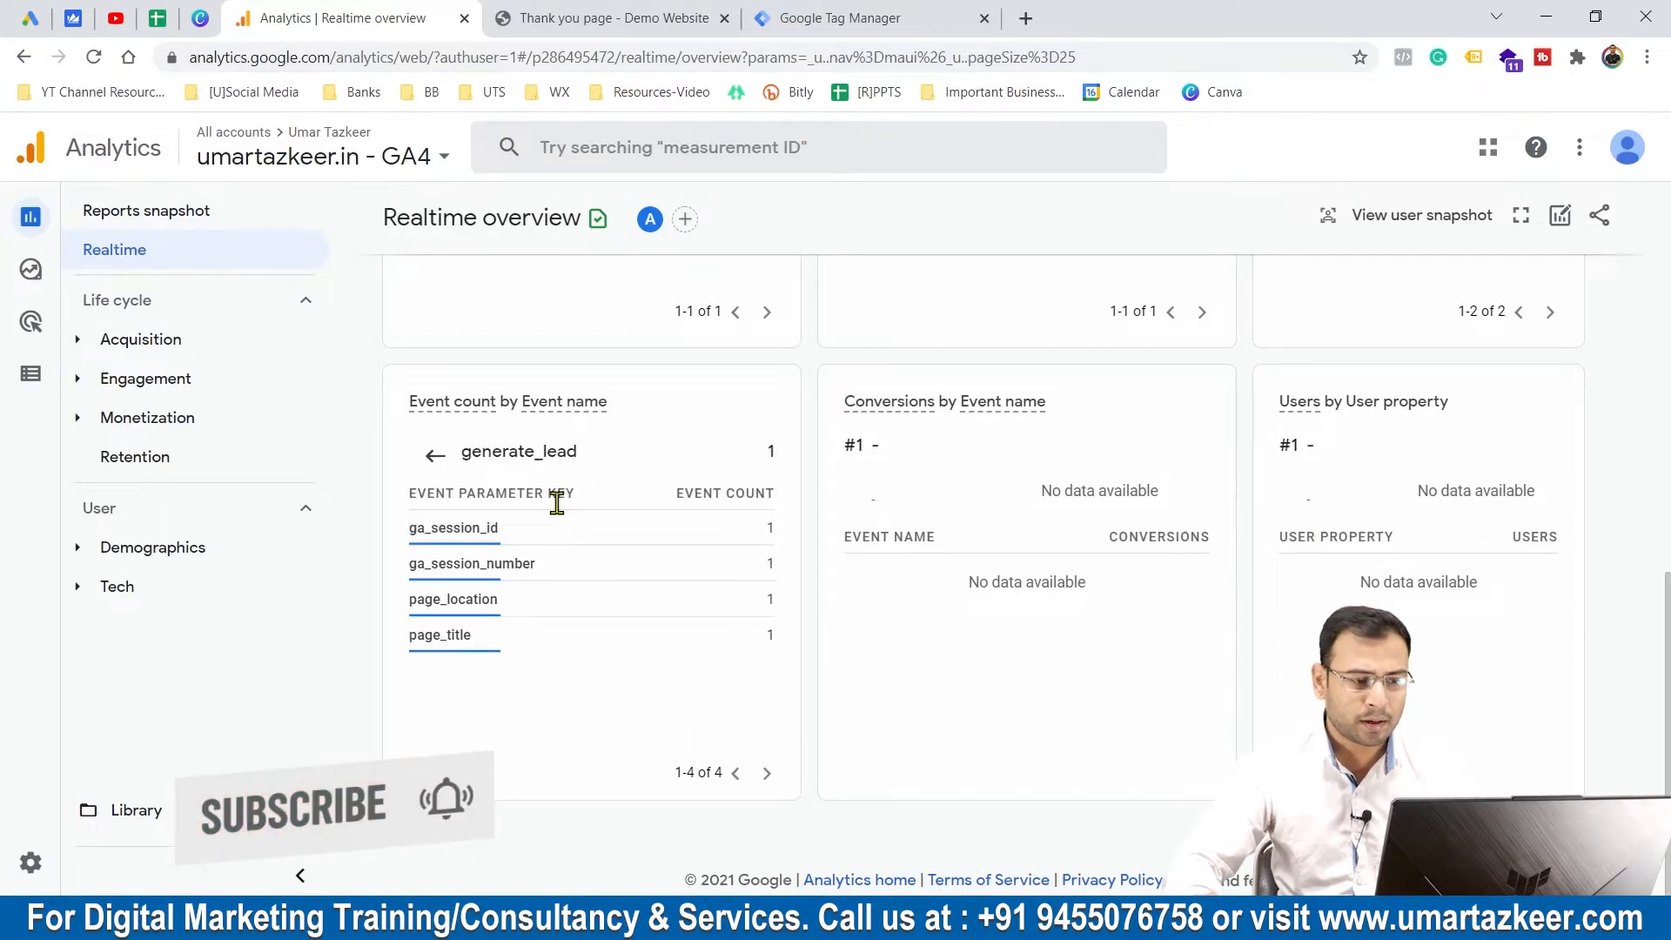
click(430, 453)
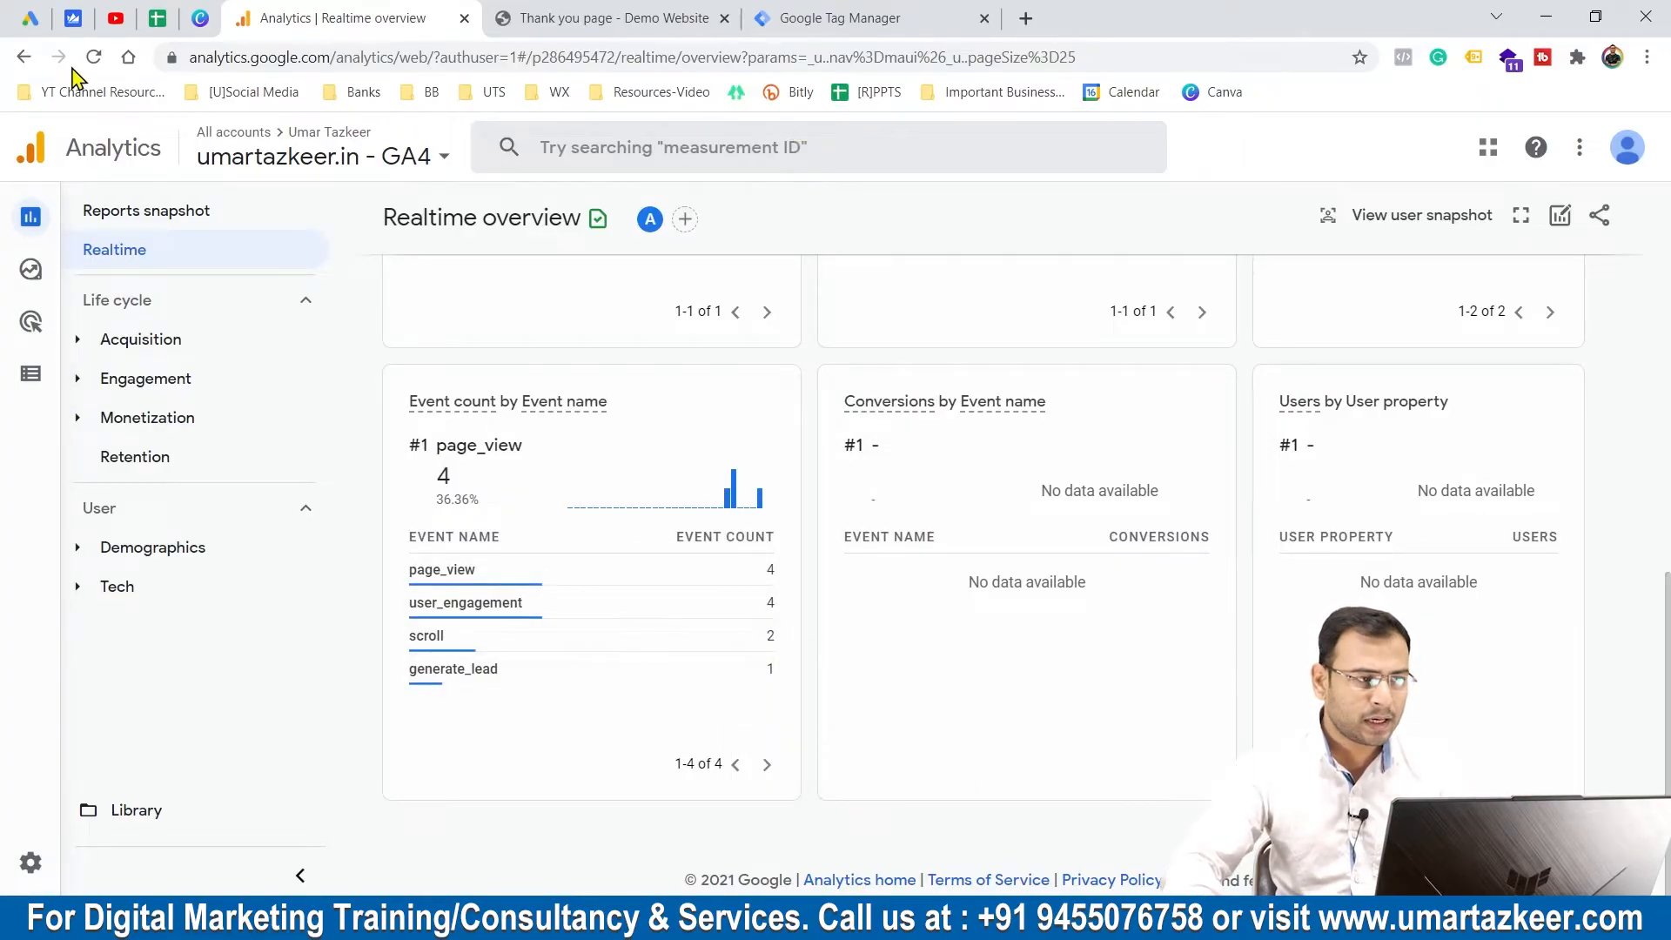
mouse_move(746, 677)
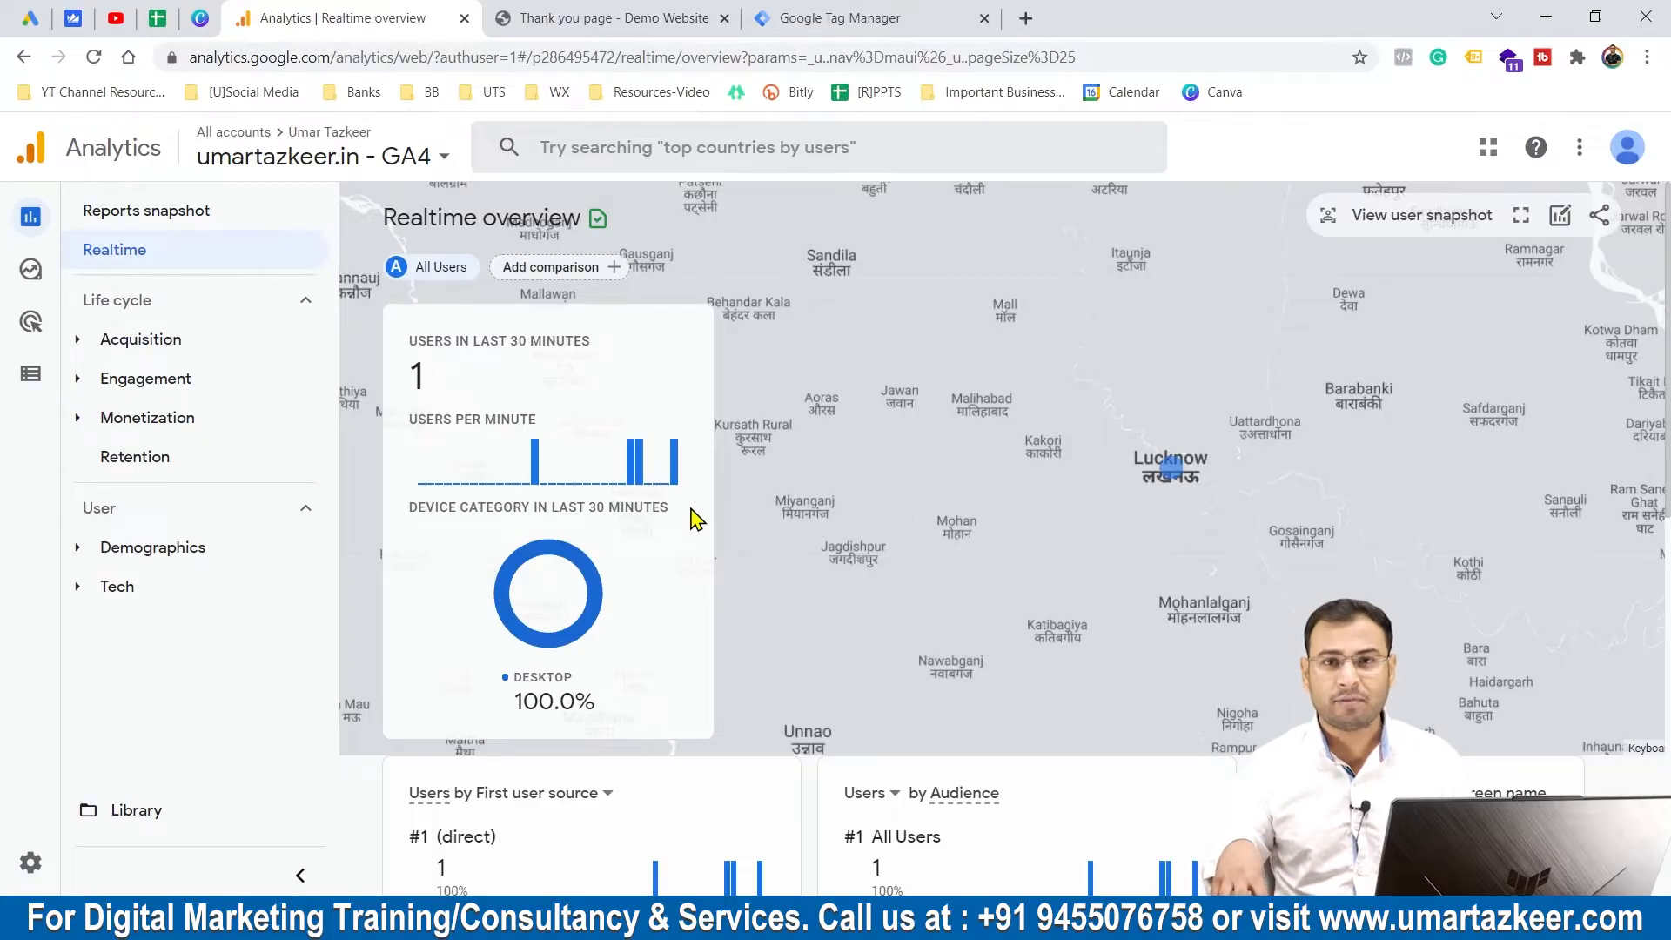
Step: Open DebugView in the Configure section and look at its Top Events for the last 30 minutes
mouse_move(30, 329)
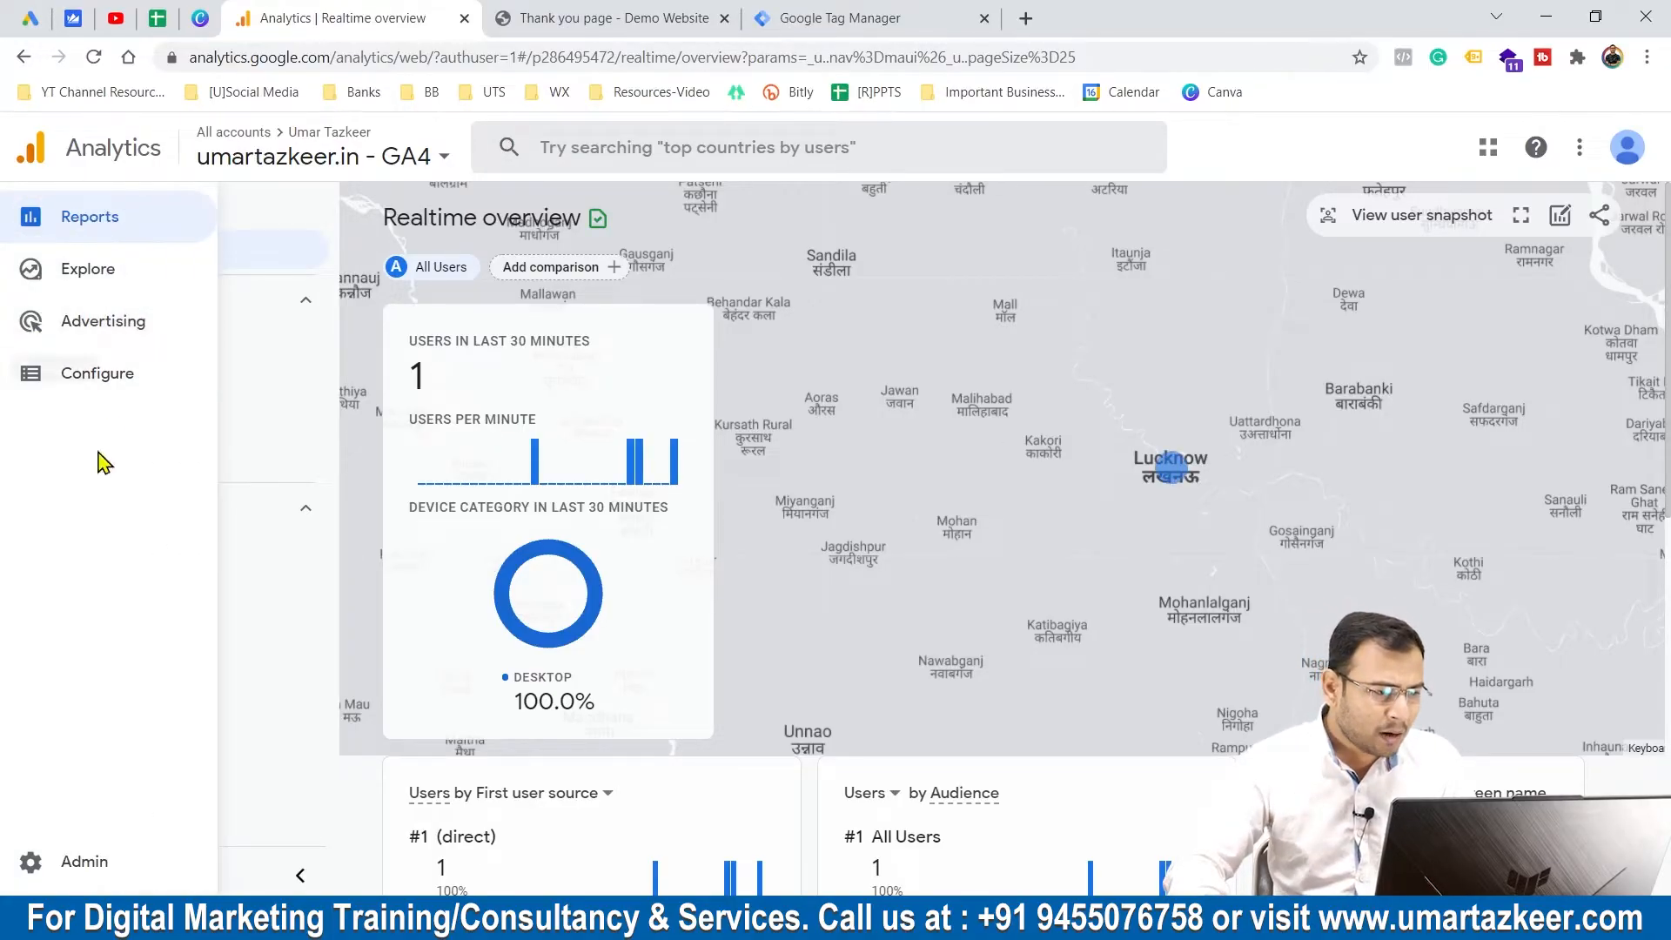
click(146, 380)
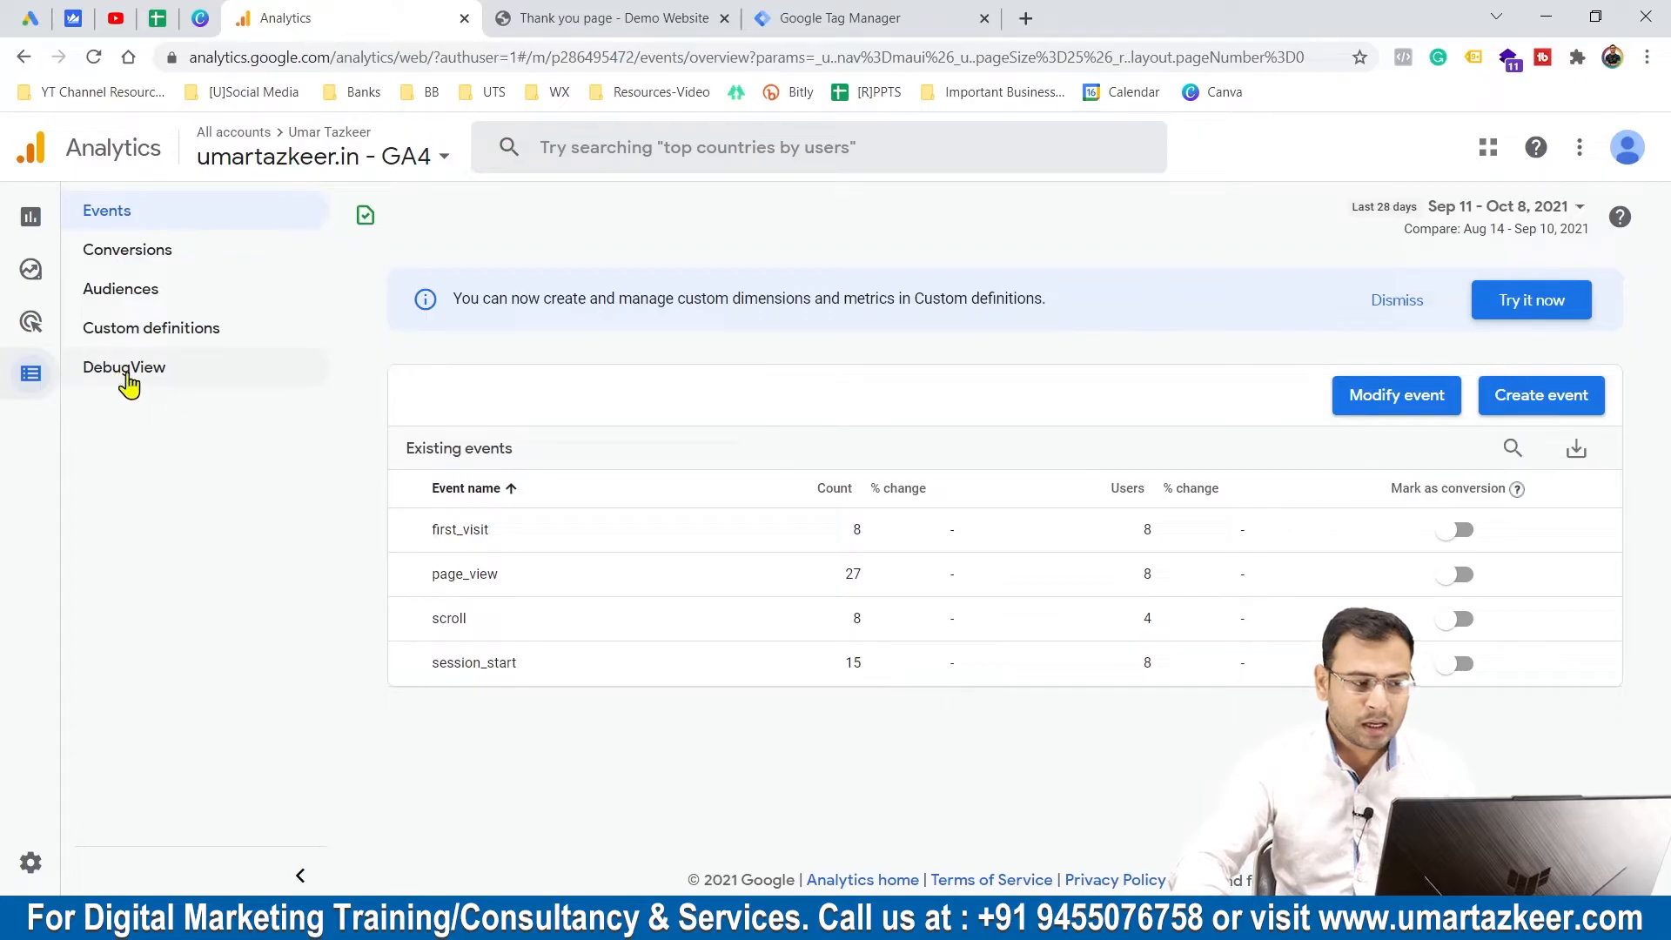
click(126, 373)
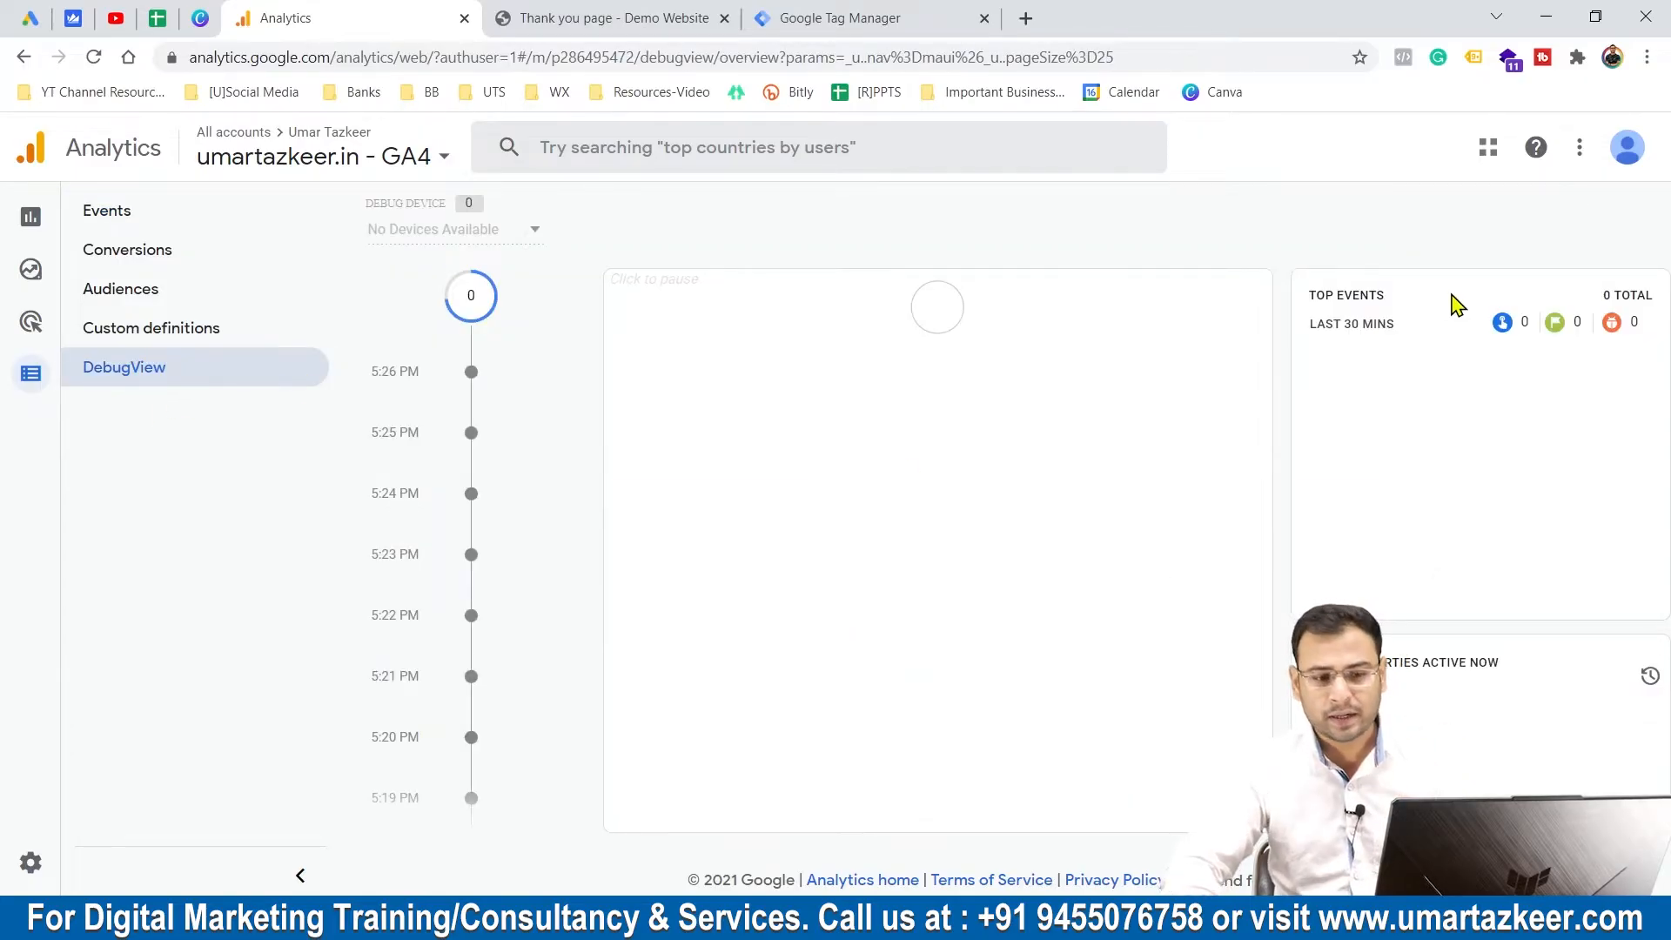
drag(1386, 296, 1311, 296)
click(1372, 381)
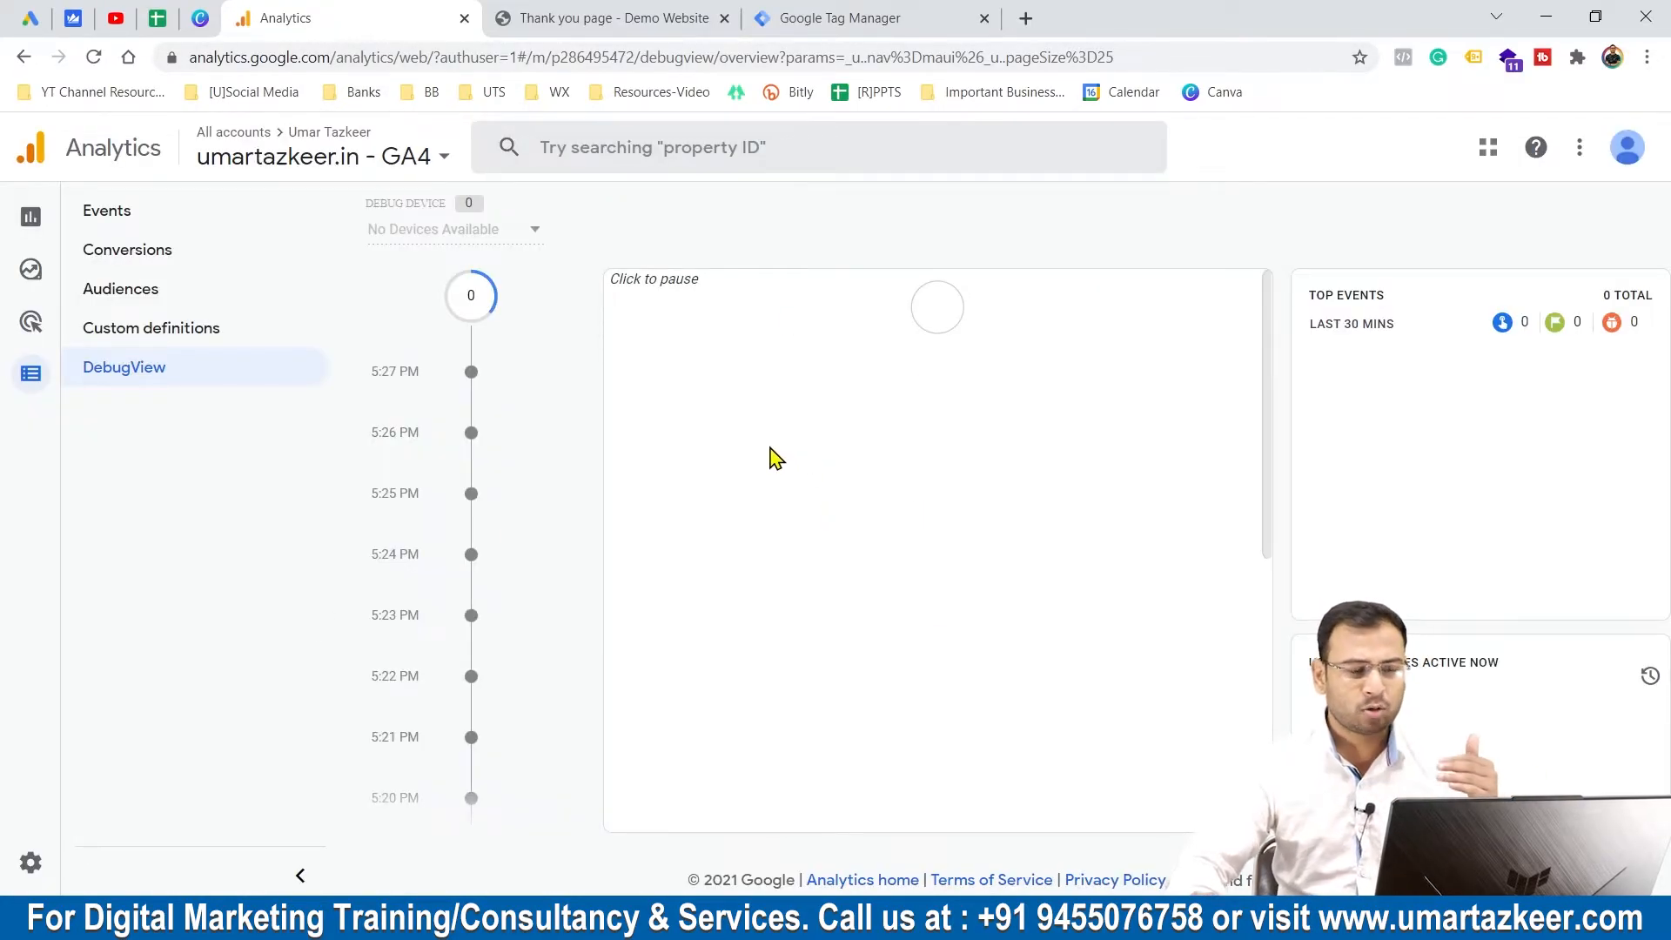
Step: Preview the demo website's container in Google Tag Manager, connecting Tag Assistant to the site's home page with the debug signal included
click(834, 14)
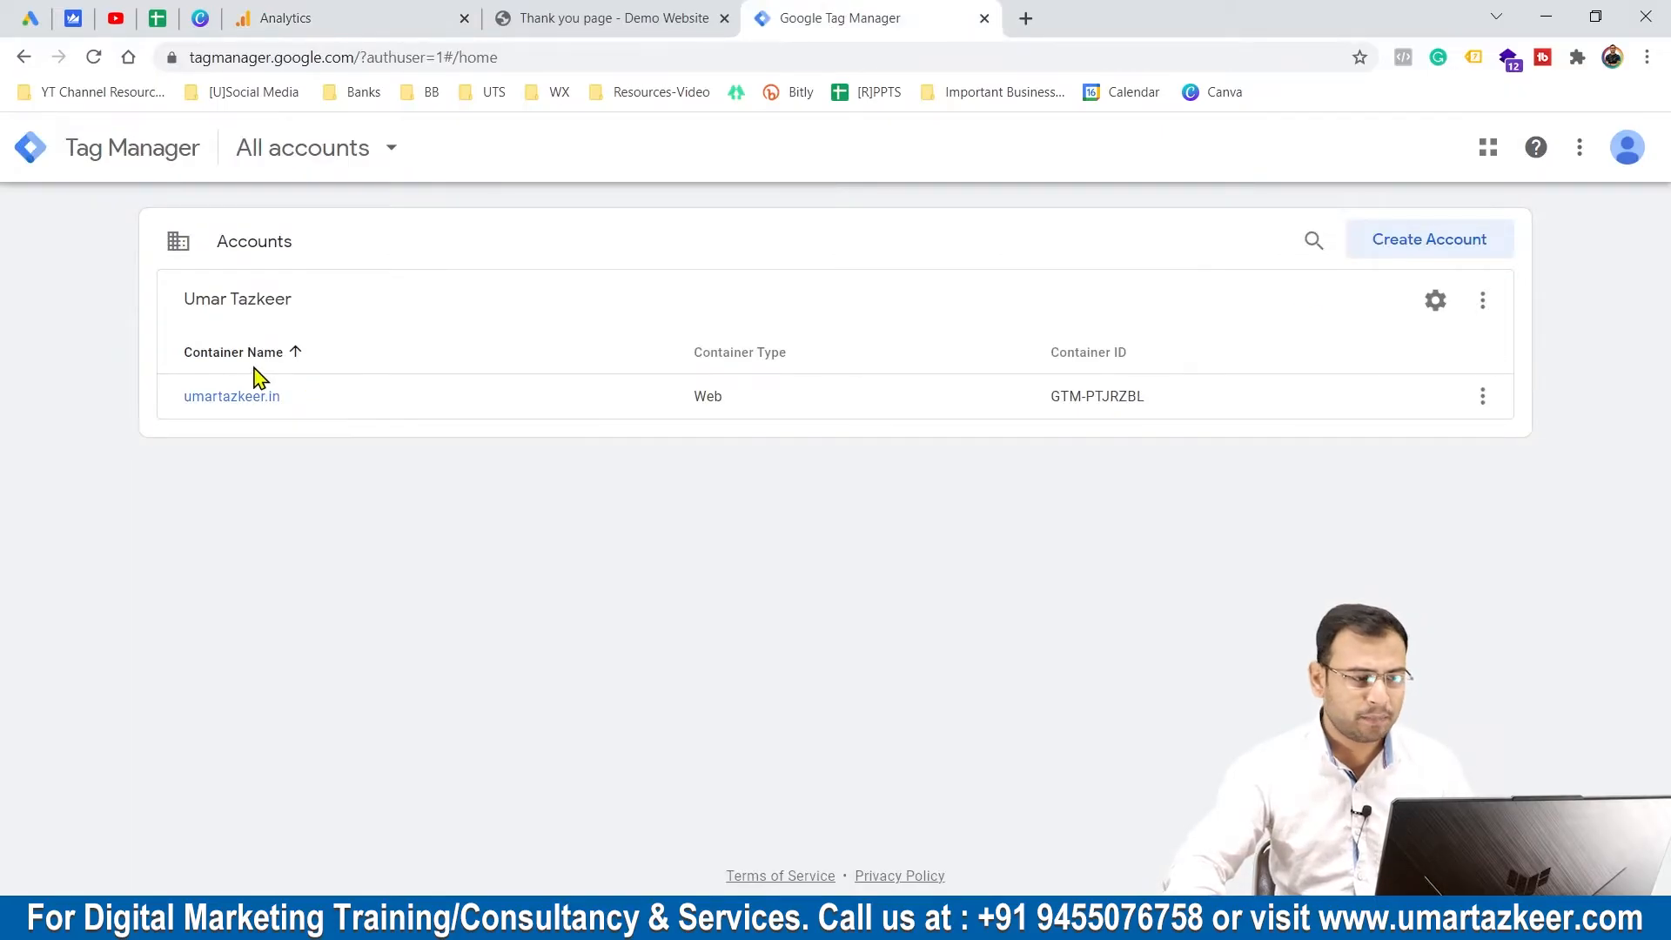
click(254, 396)
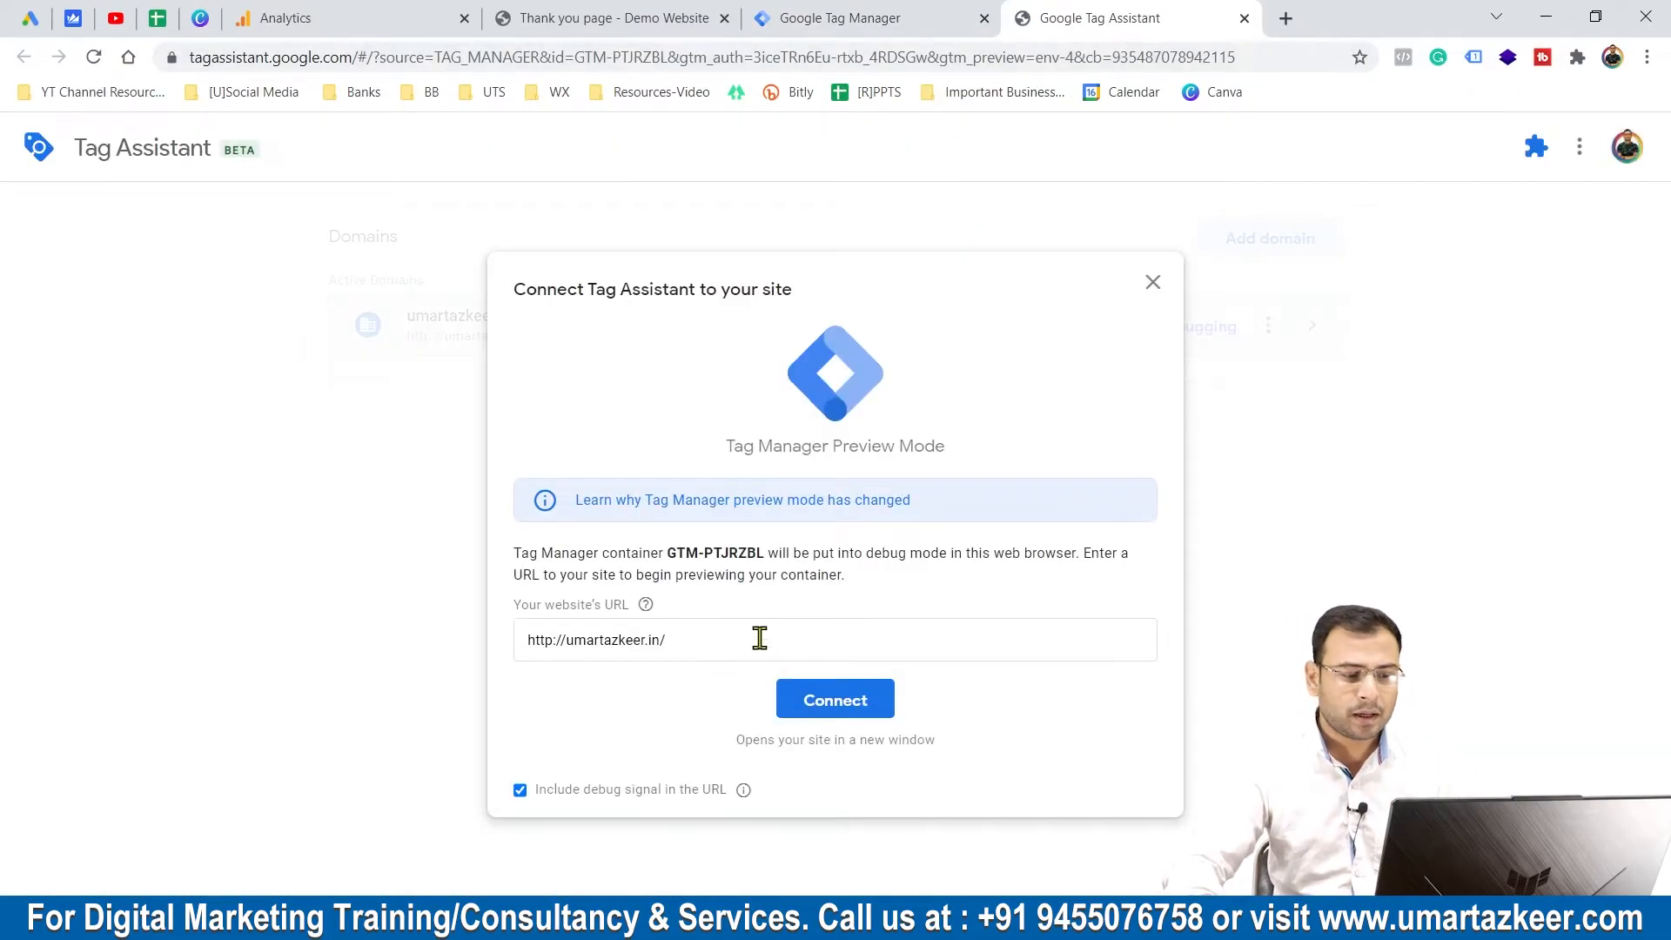
click(855, 688)
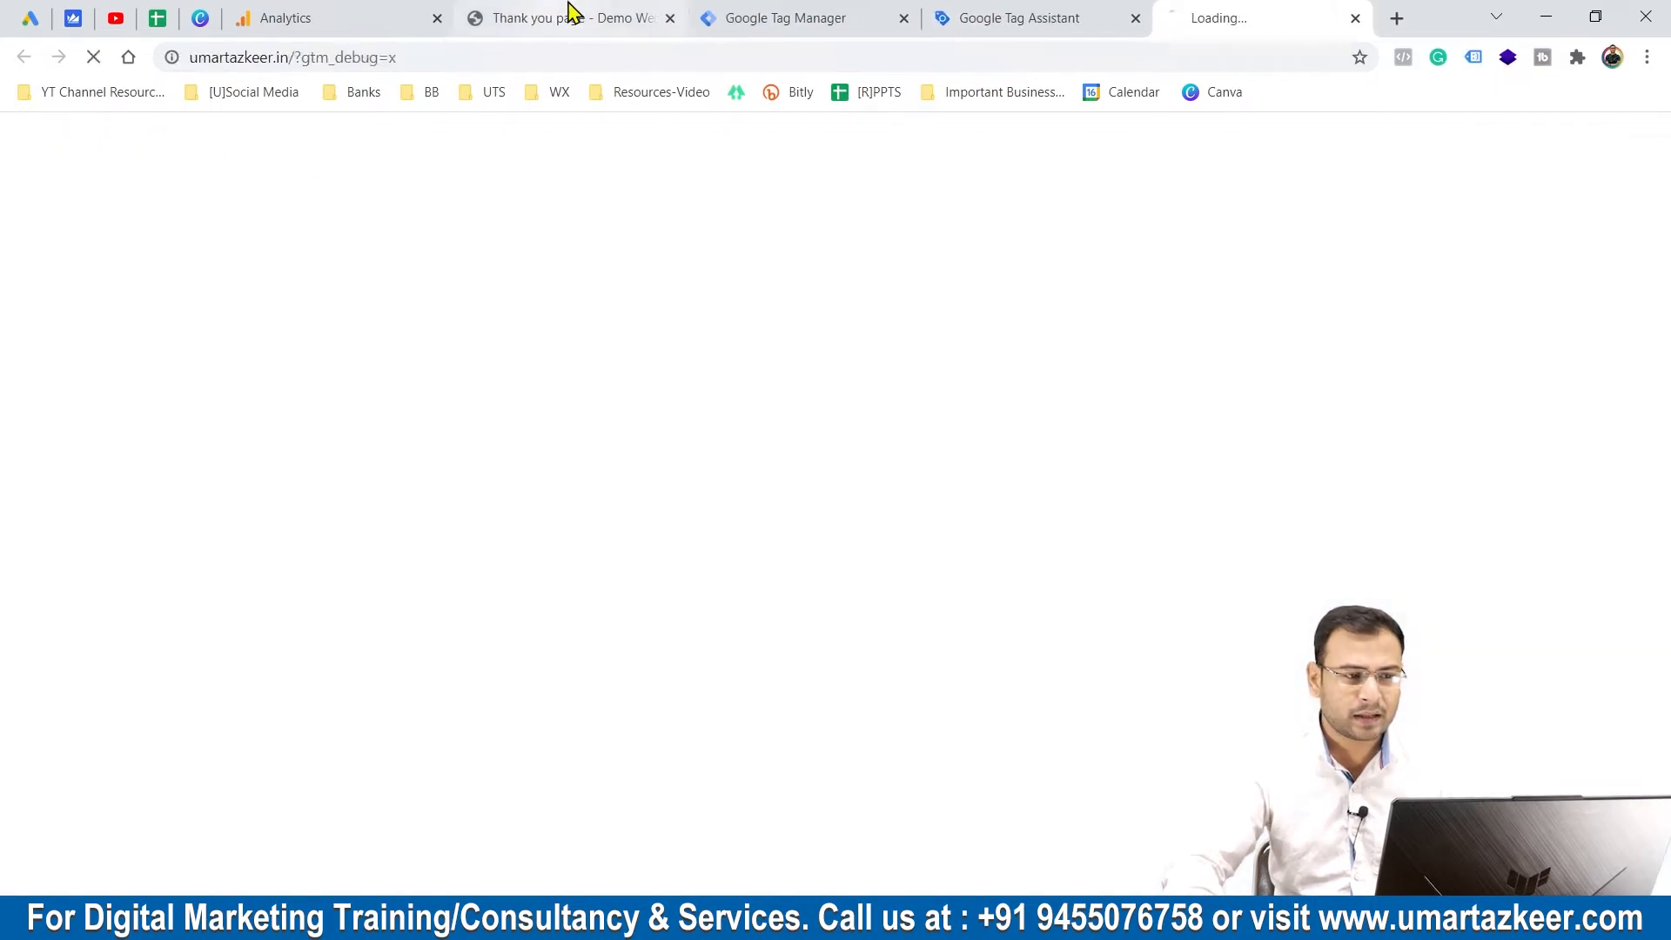
click(570, 15)
click(309, 16)
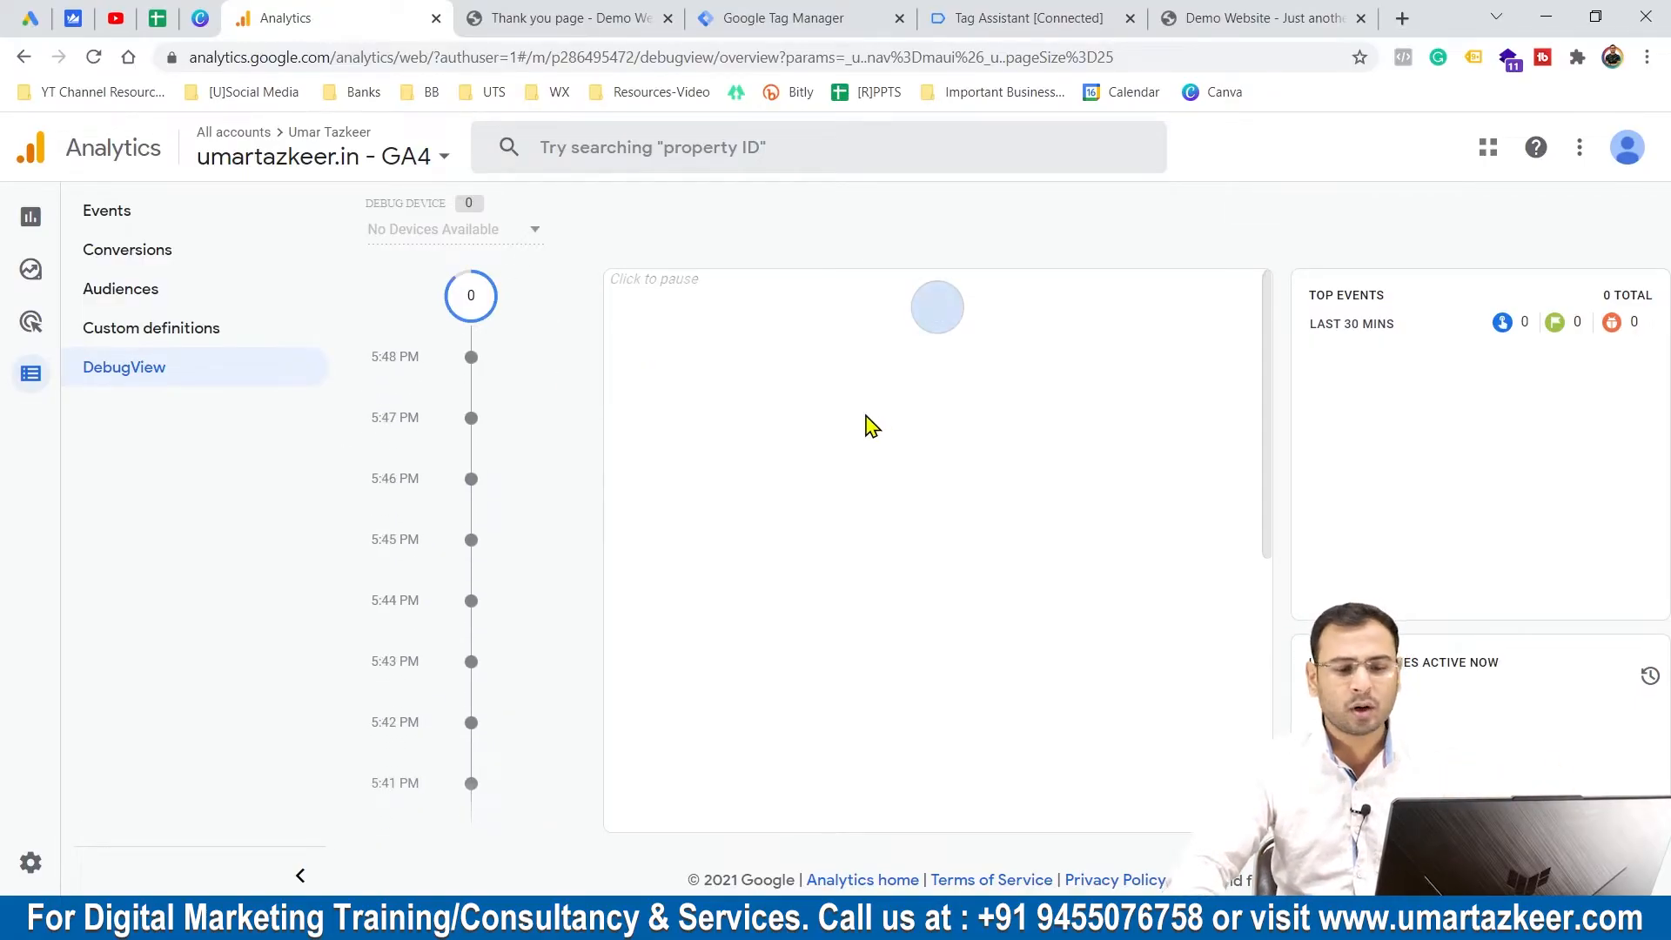
click(976, 13)
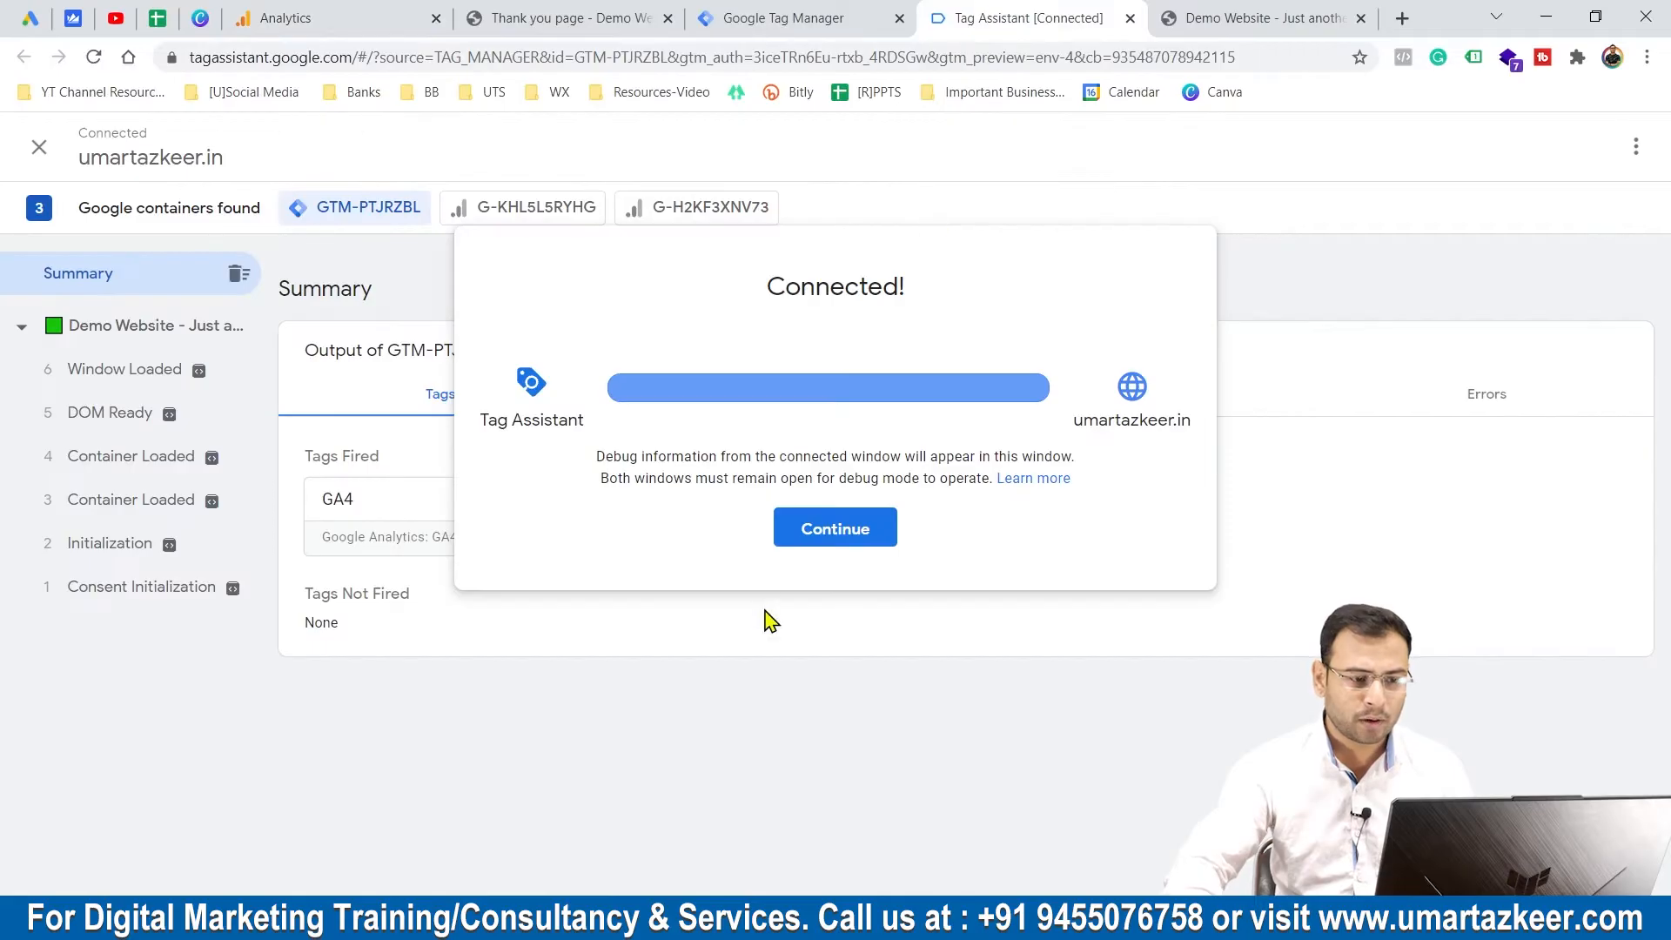
click(827, 532)
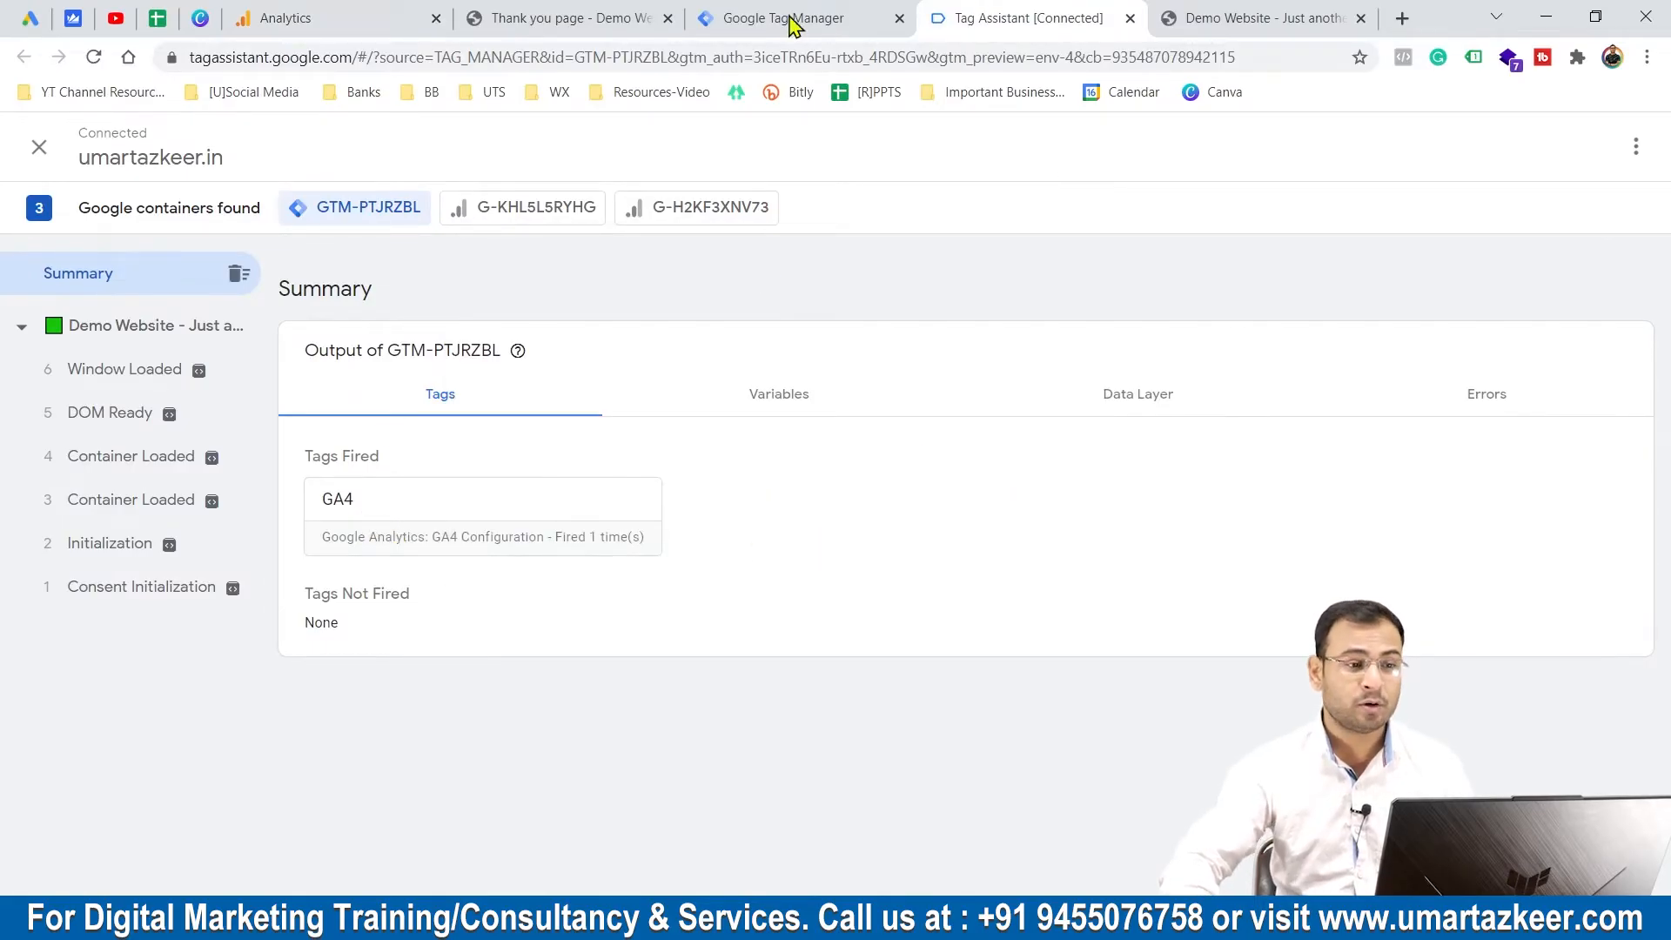
Step: Return to DebugView in Google Analytics and examine the connected debug device's seconds timeline
click(609, 14)
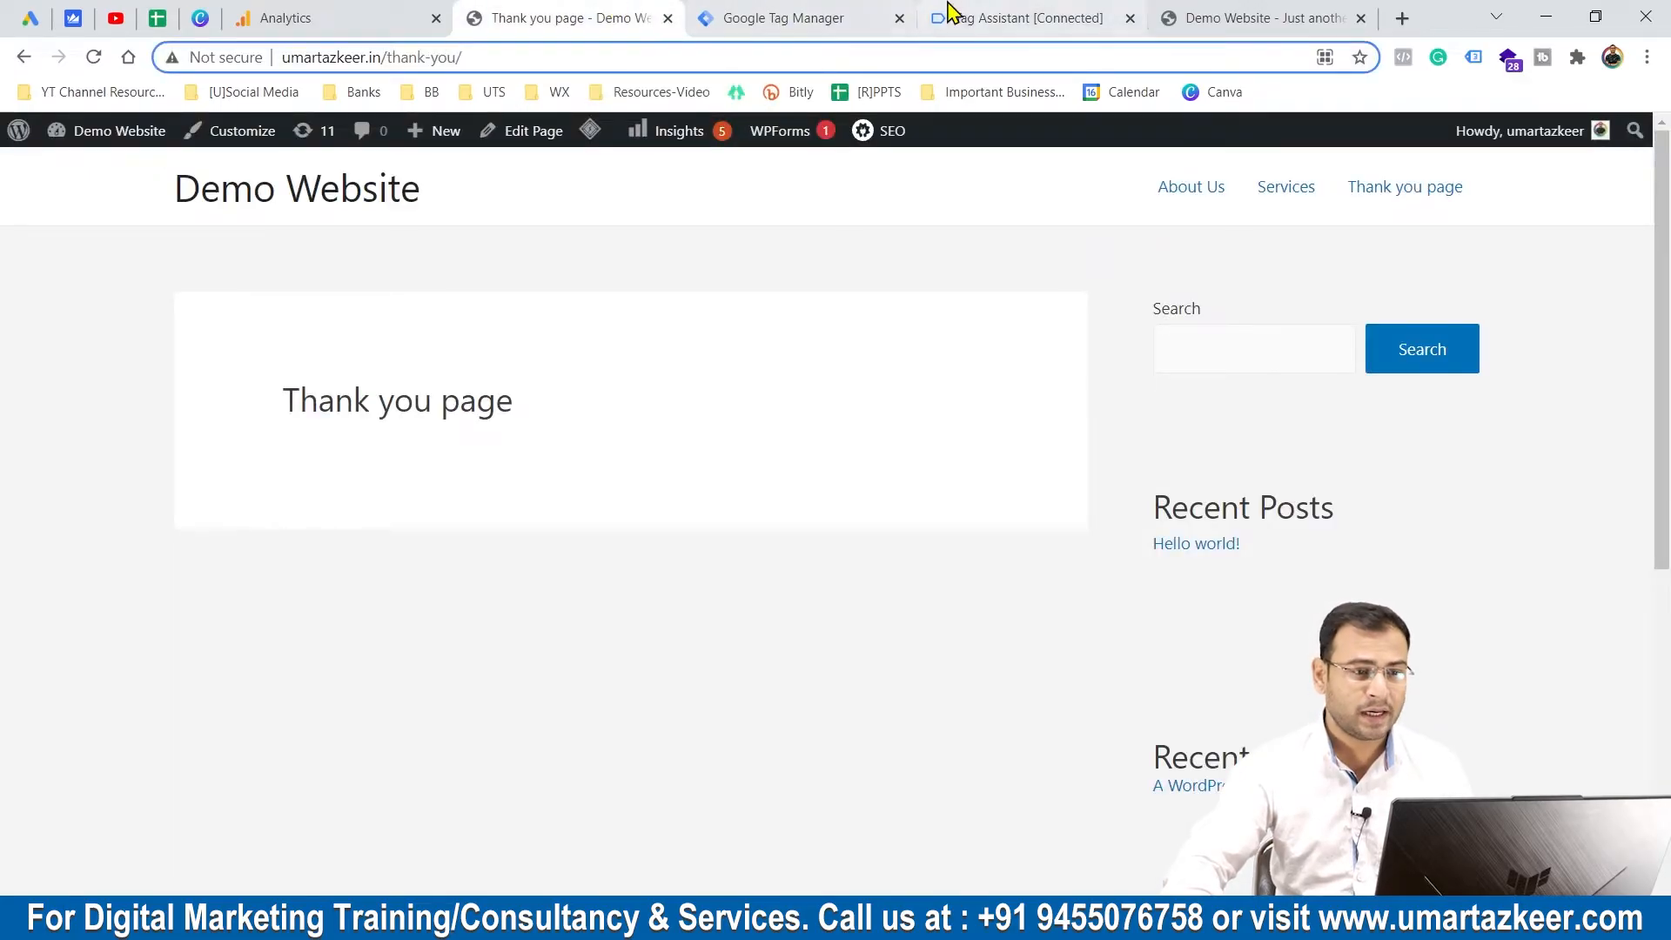
click(953, 13)
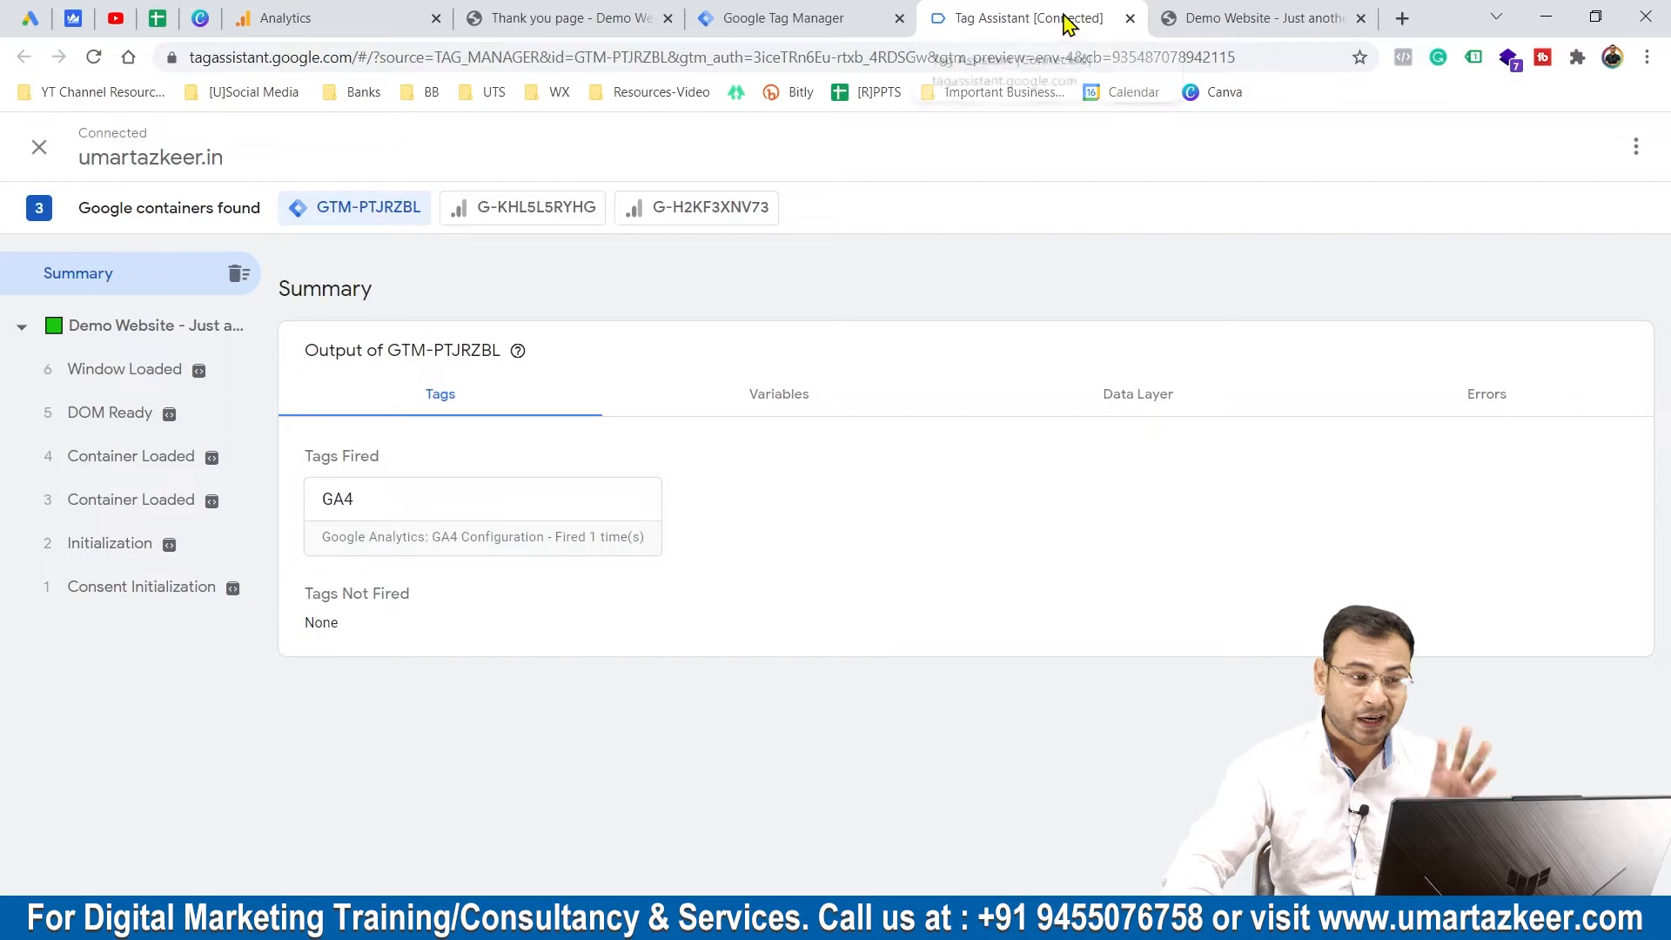
click(318, 17)
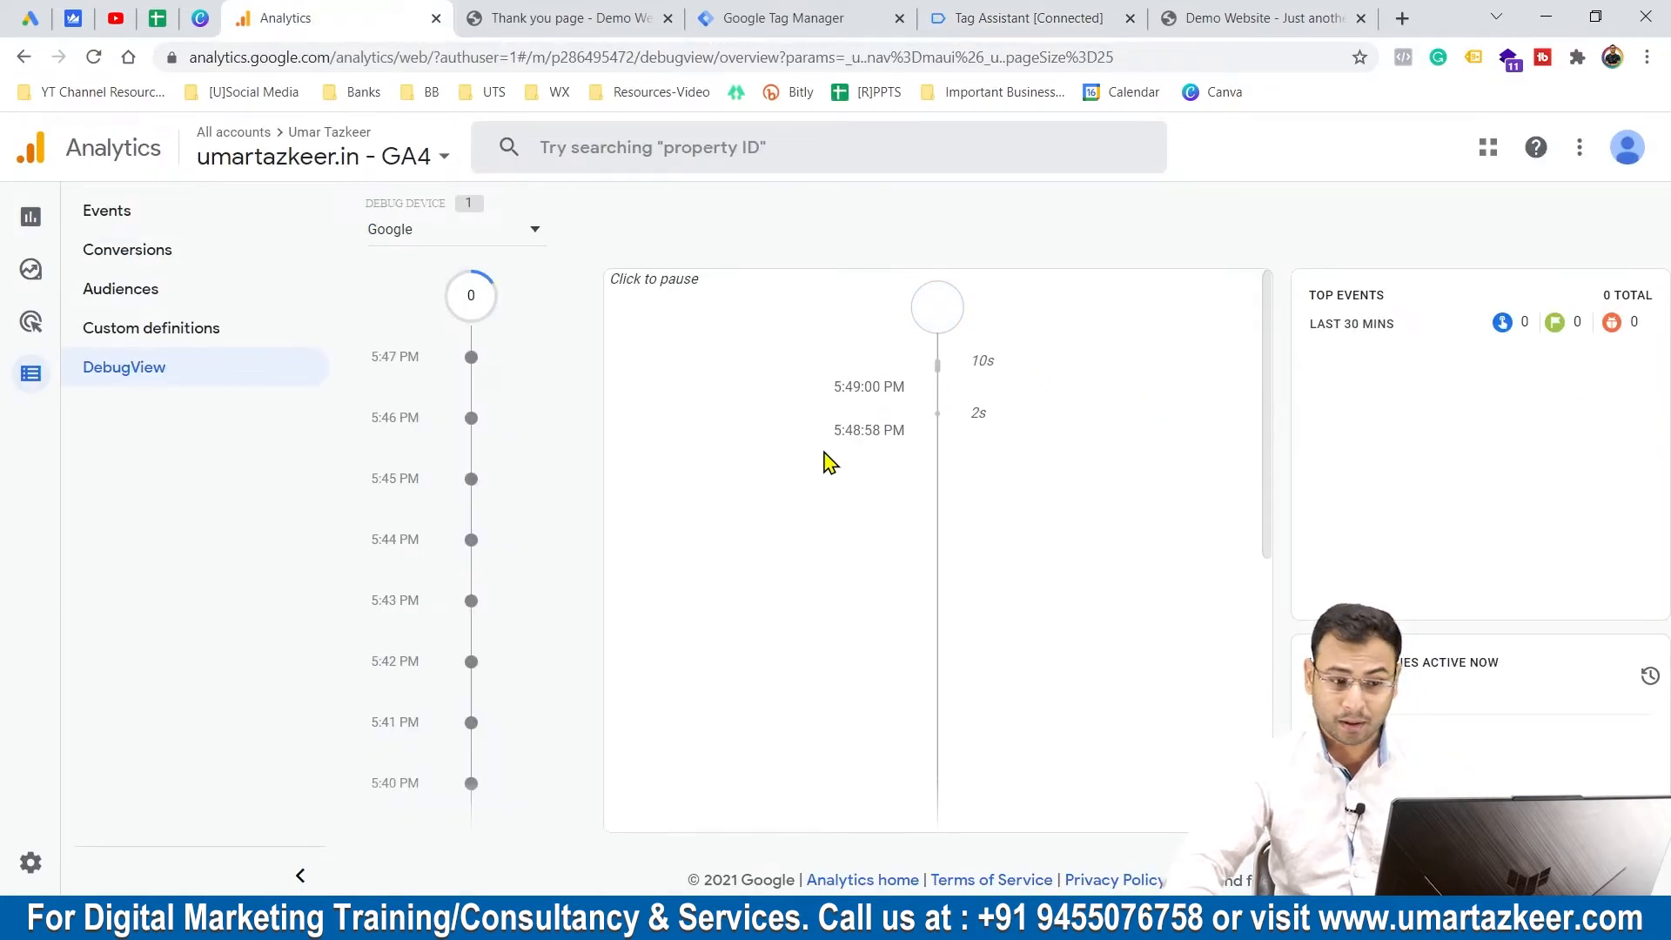
drag(833, 435, 904, 438)
click(879, 473)
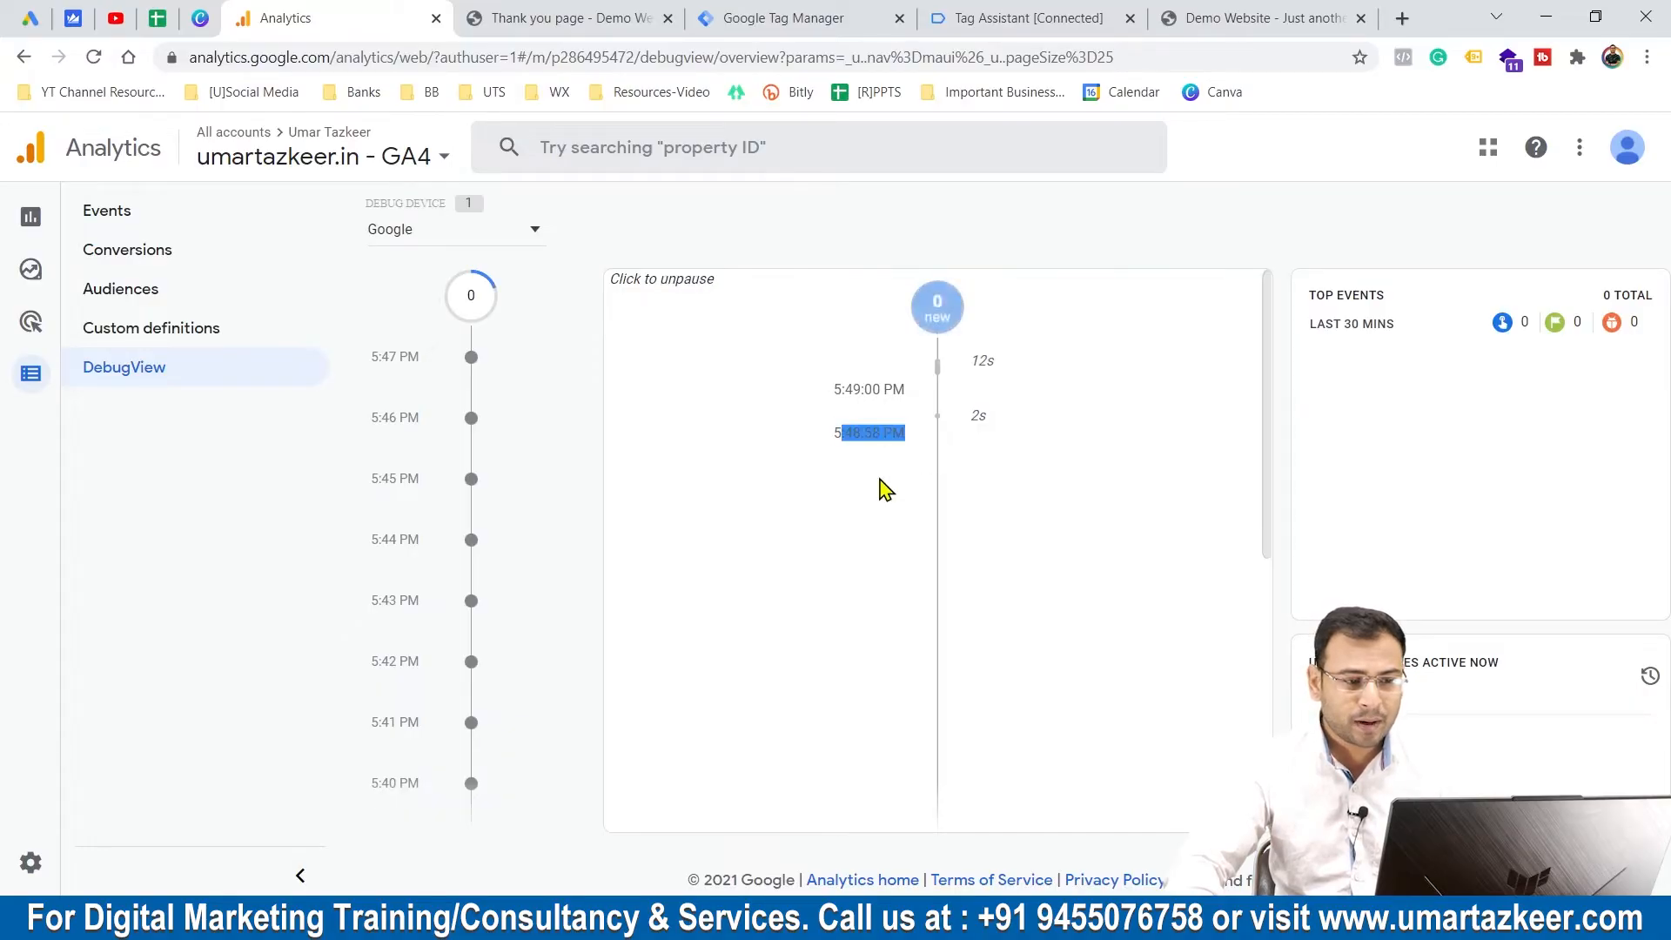
click(885, 487)
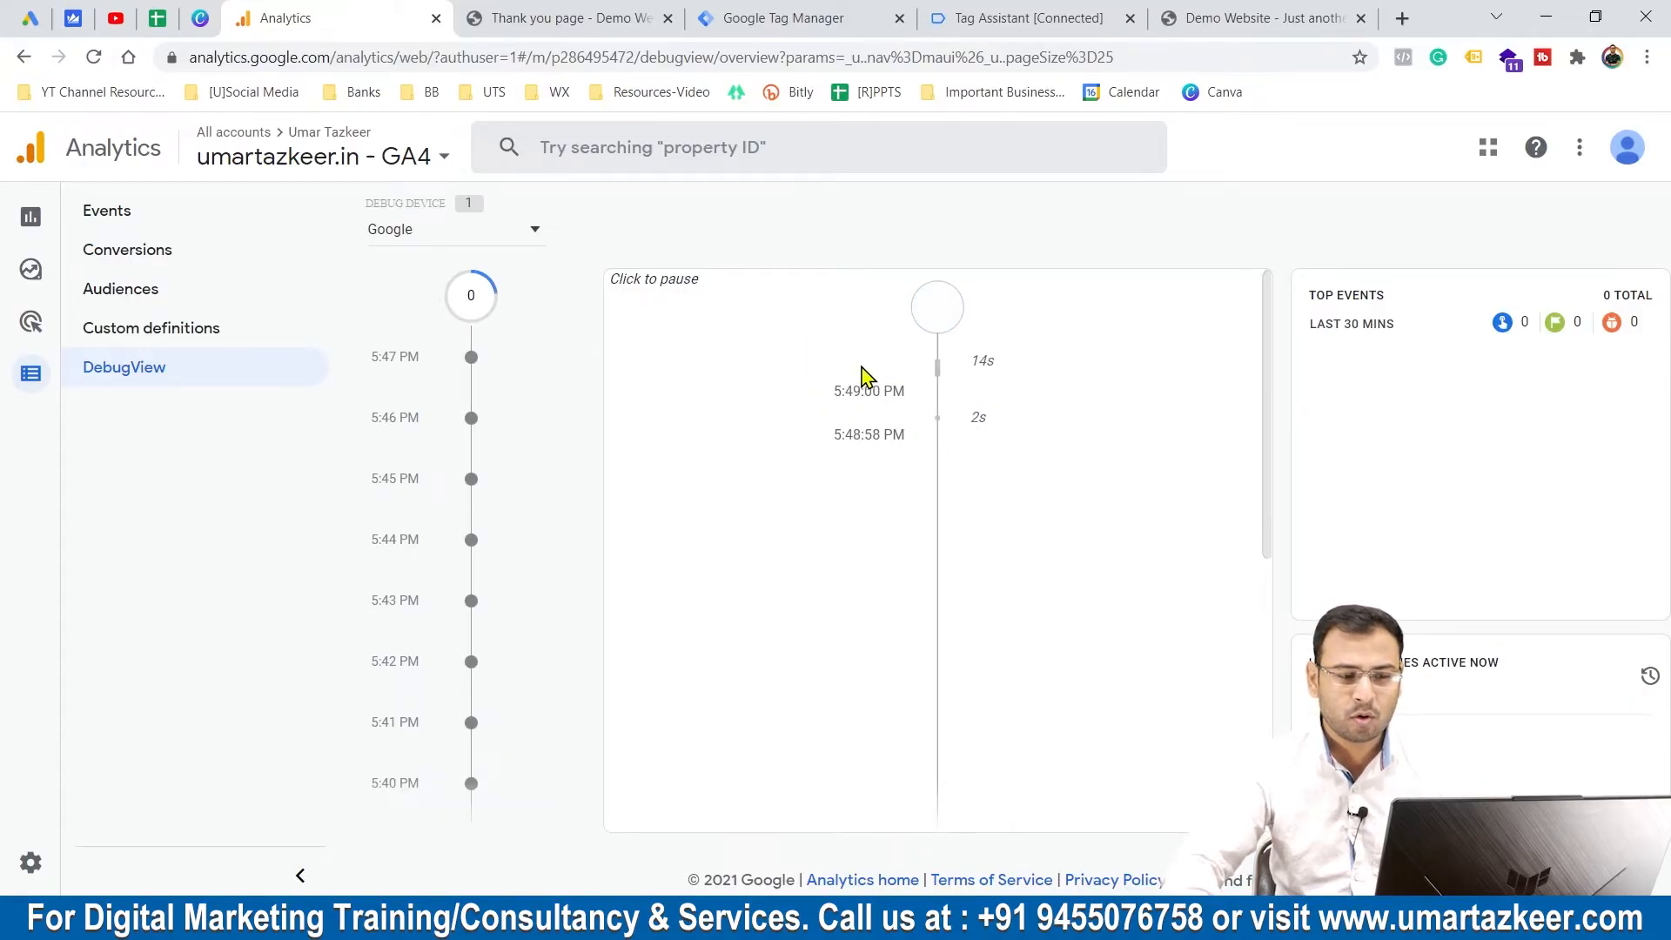
Step: Reload the demo website's Thank you page and return to DebugView to check for incoming events
click(612, 12)
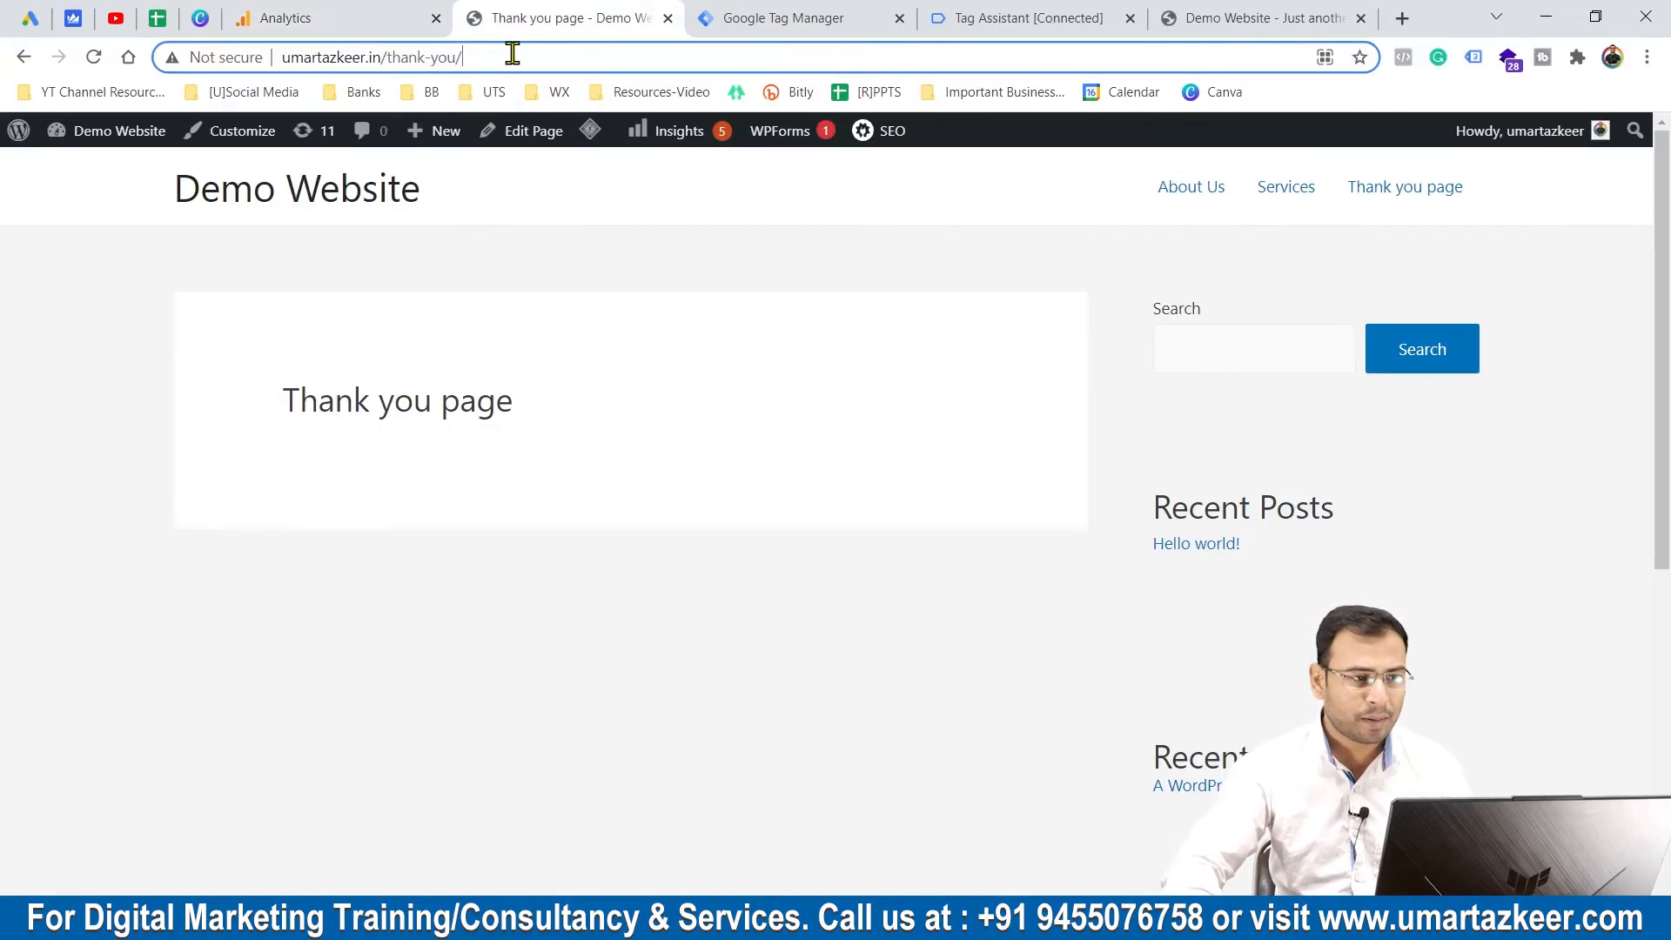
click(511, 54)
key(Return)
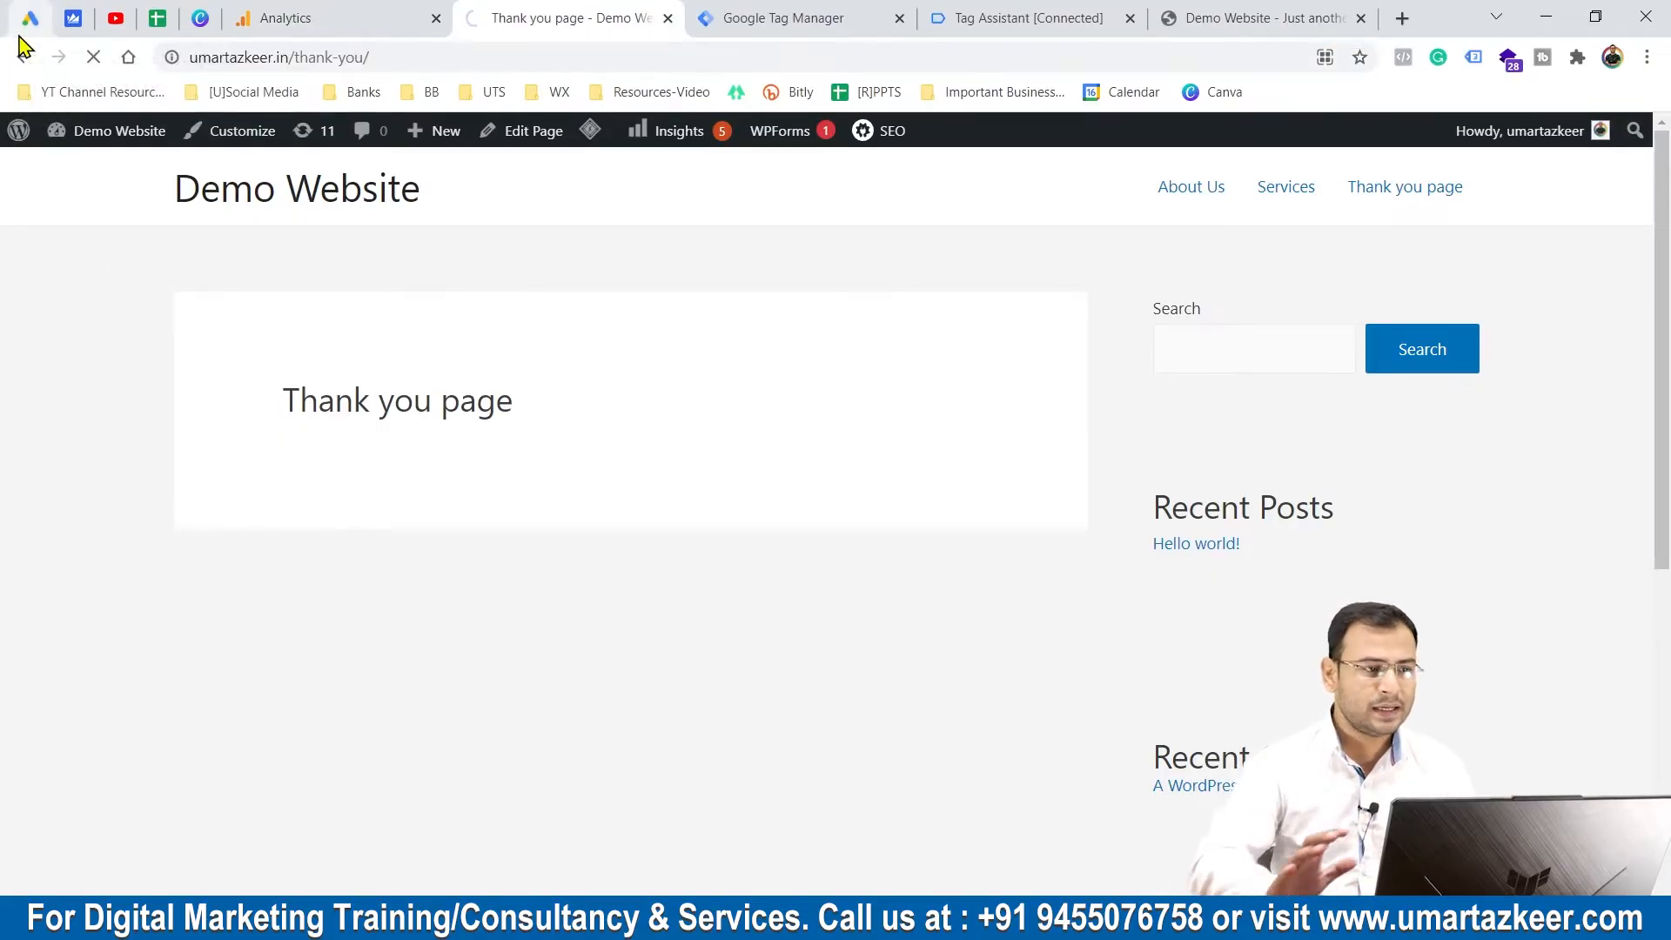
click(341, 17)
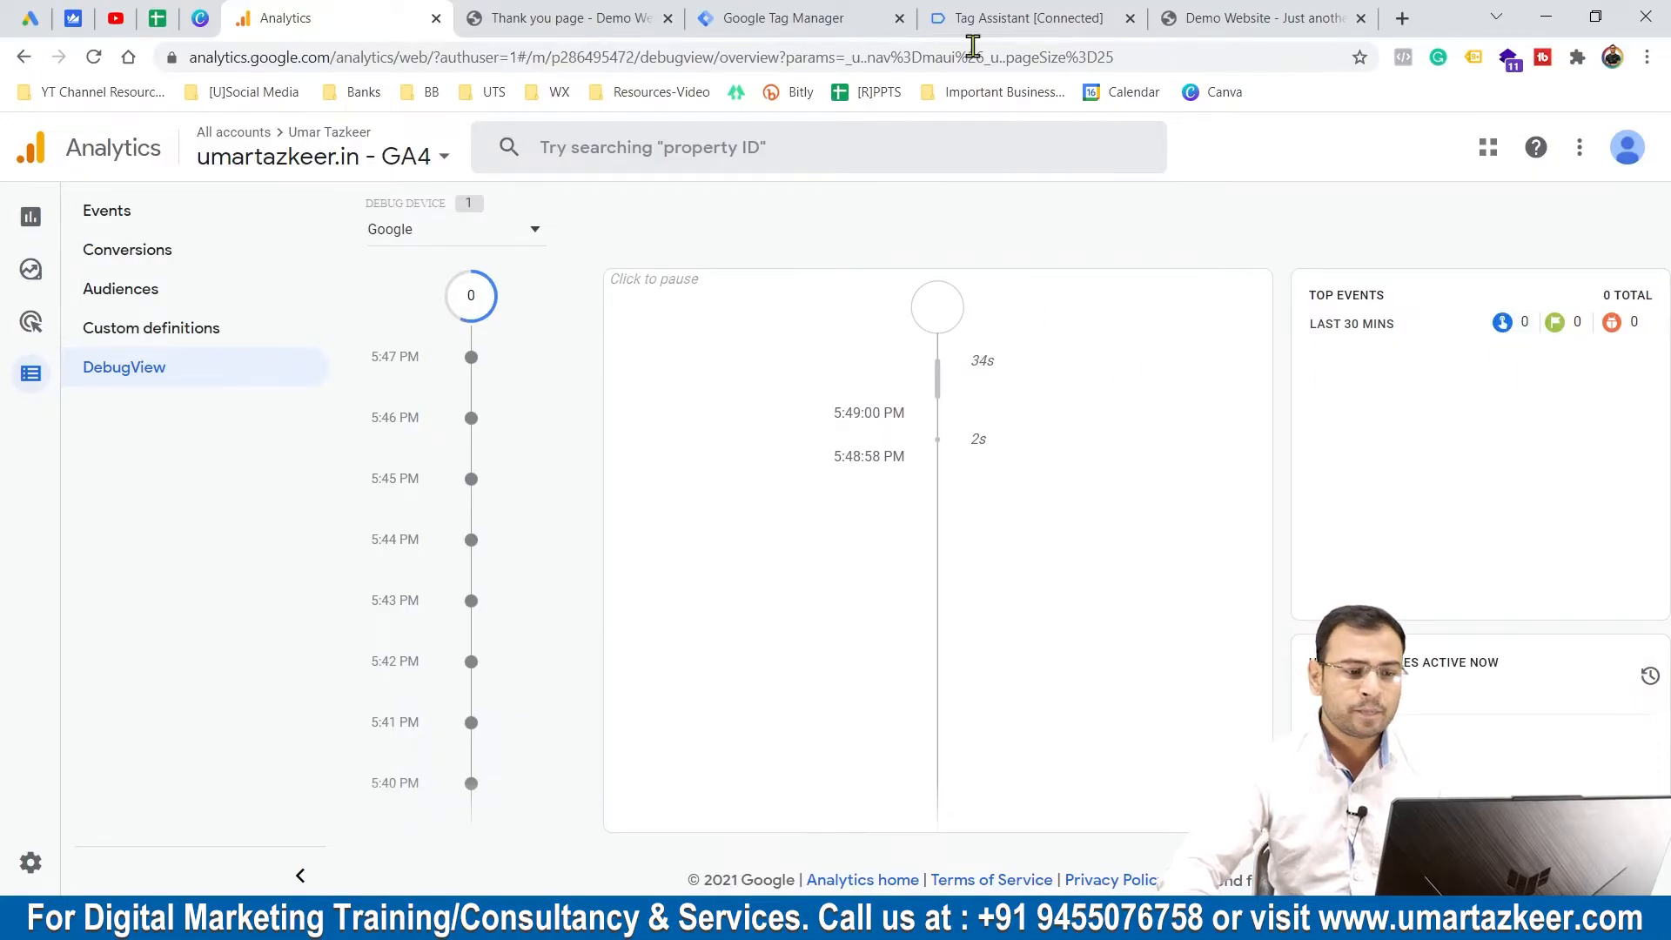
Step: Open the Services page in the demo website window that is connected to Tag Assistant
click(972, 18)
click(1269, 17)
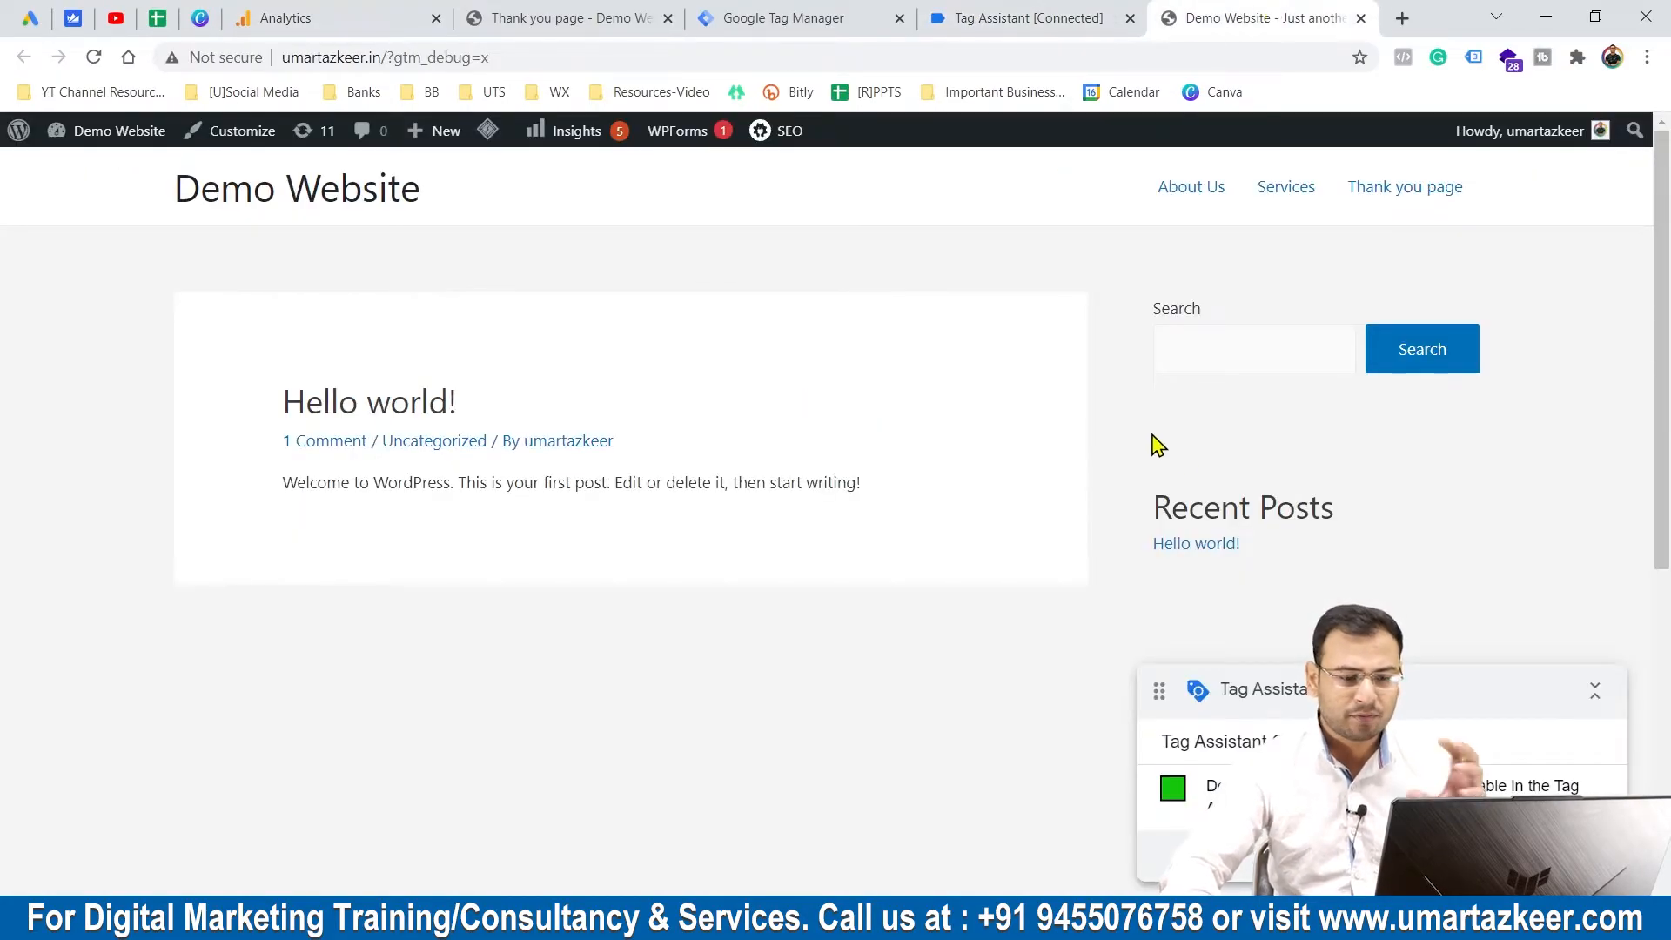
click(1311, 193)
scroll(1306, 250, down, 5)
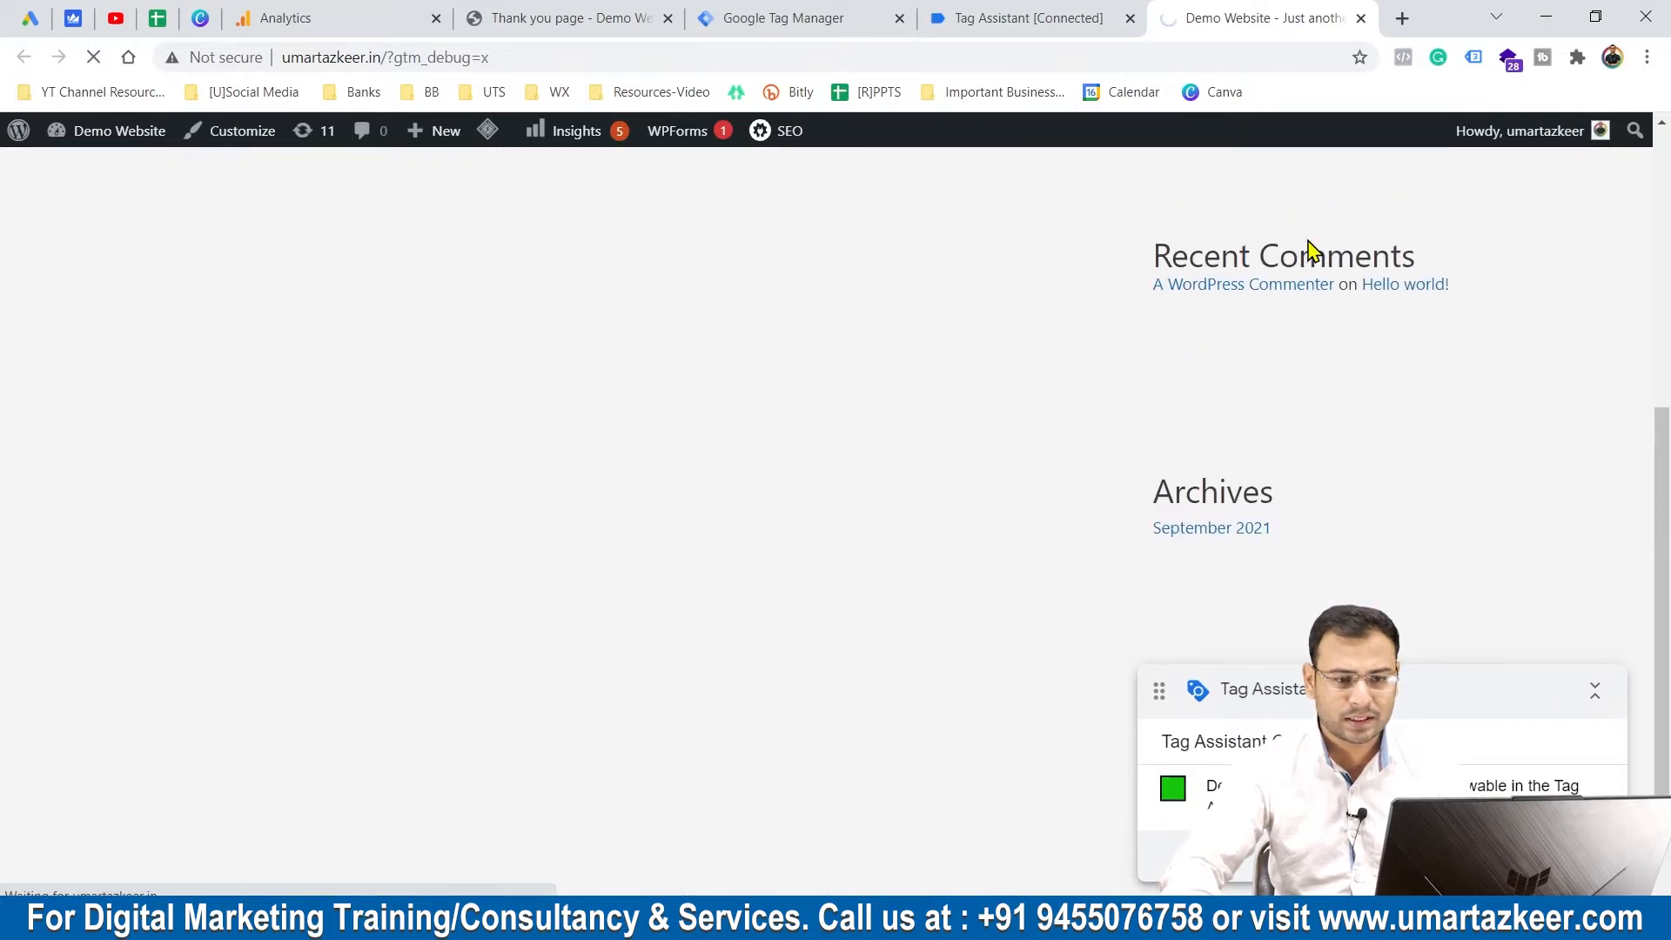
Step: Fill in the Services page form with the contact's full name, e-mail and a message, and submit it to reach the Thank you page
click(520, 309)
click(440, 362)
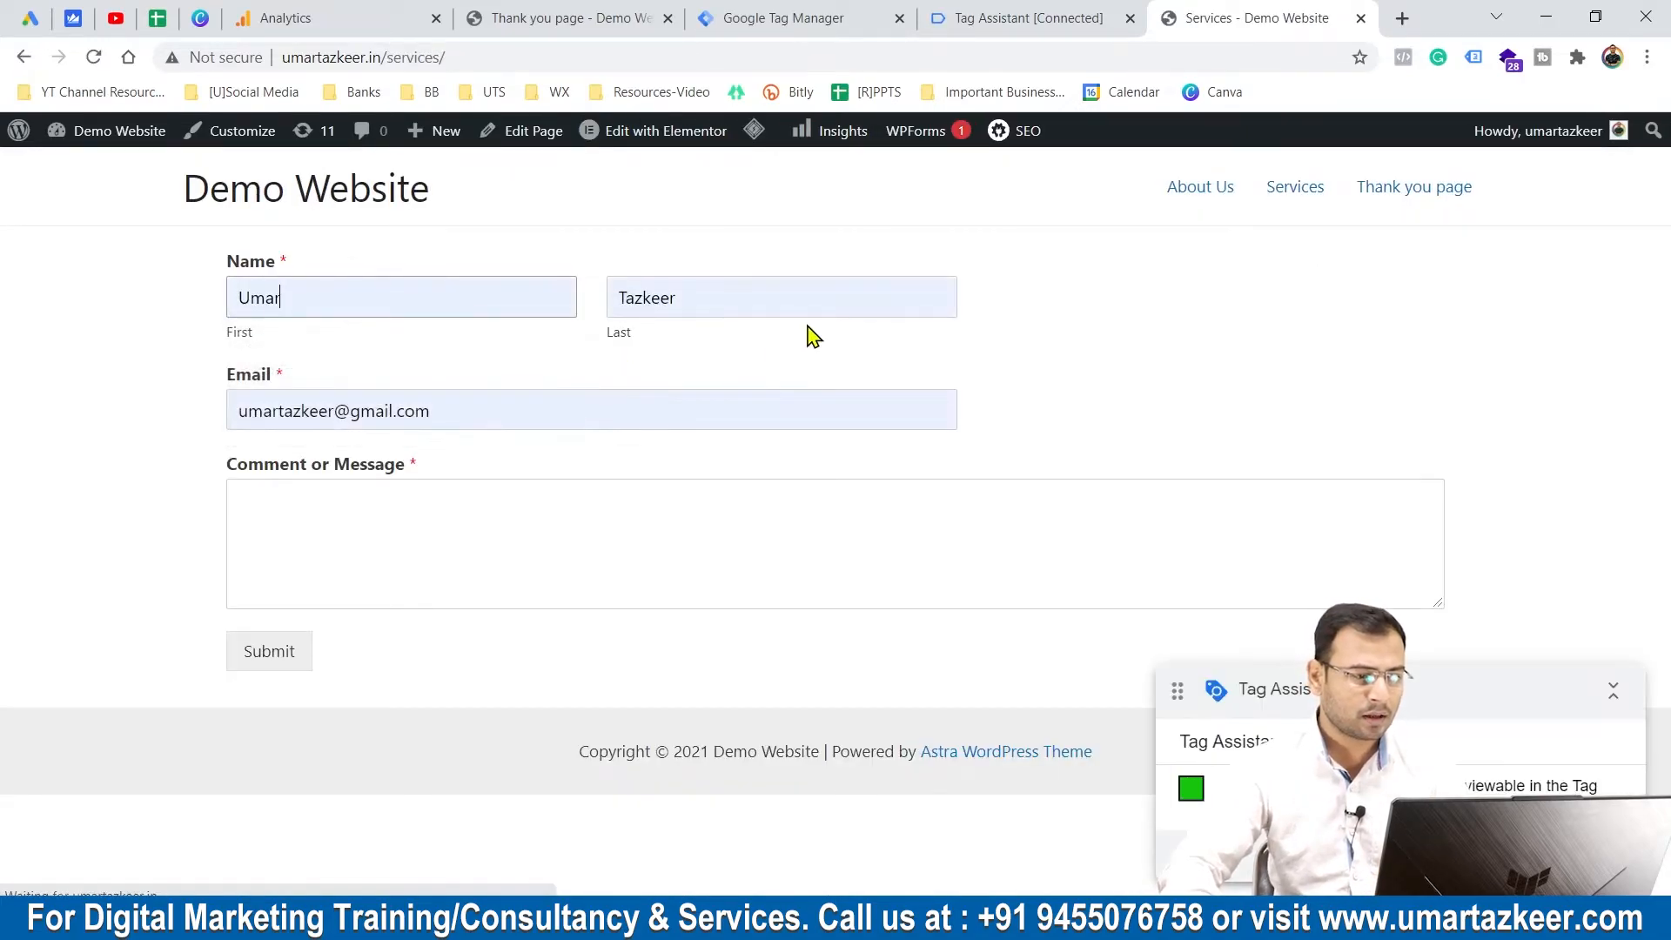
click(627, 414)
click(618, 530)
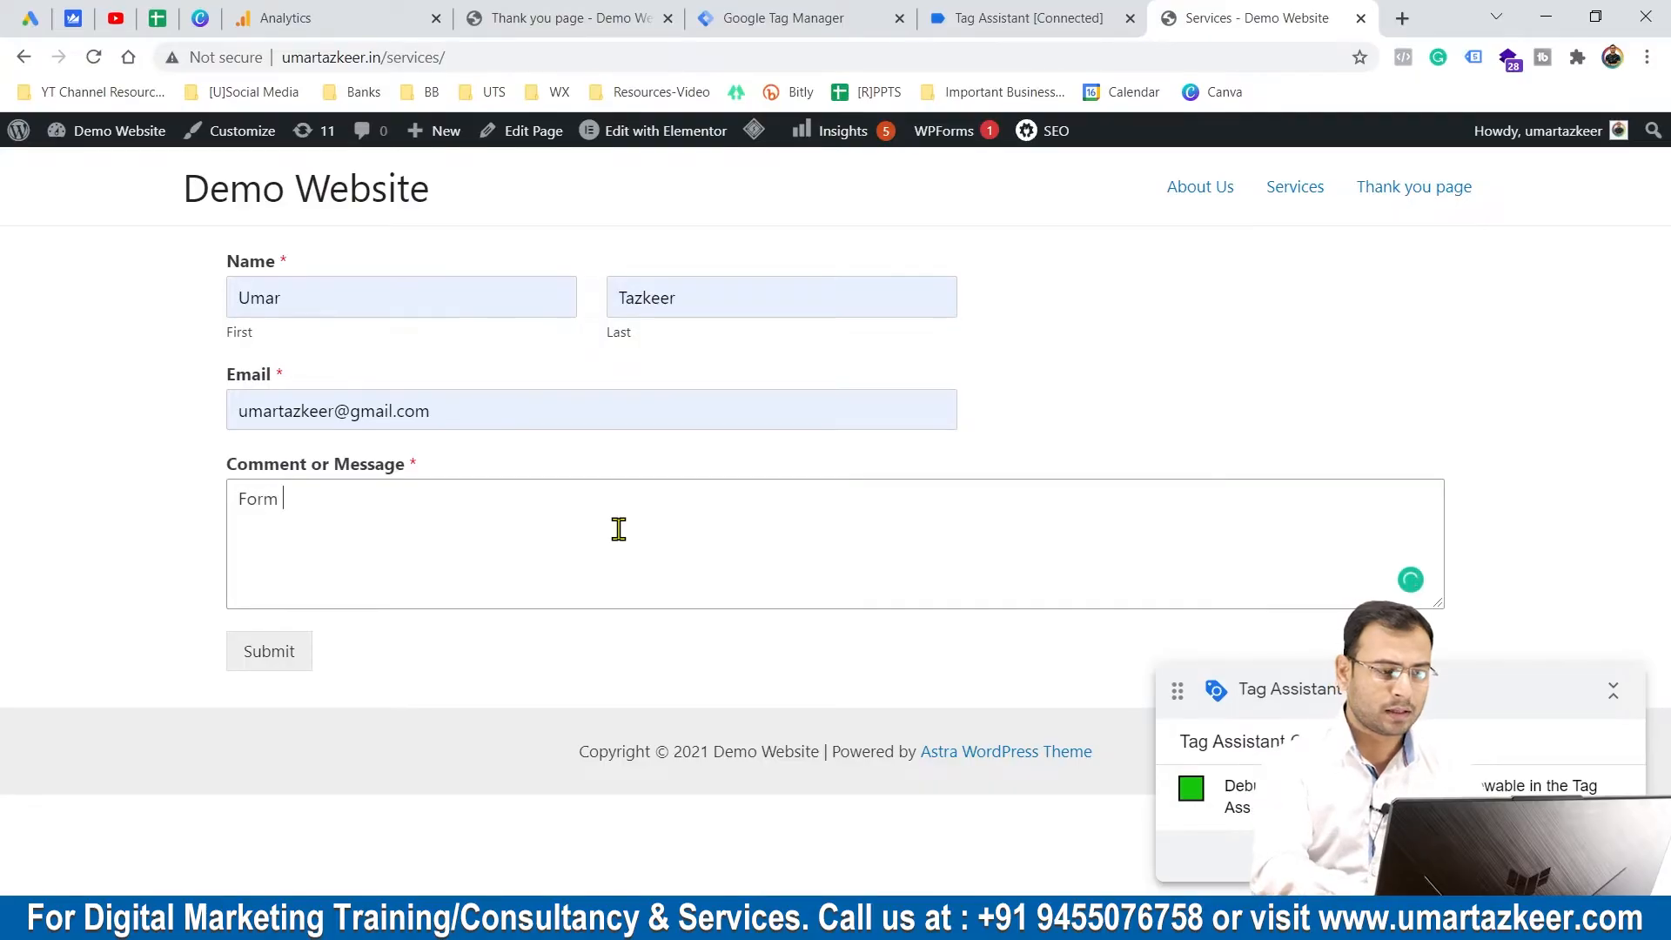
click(275, 651)
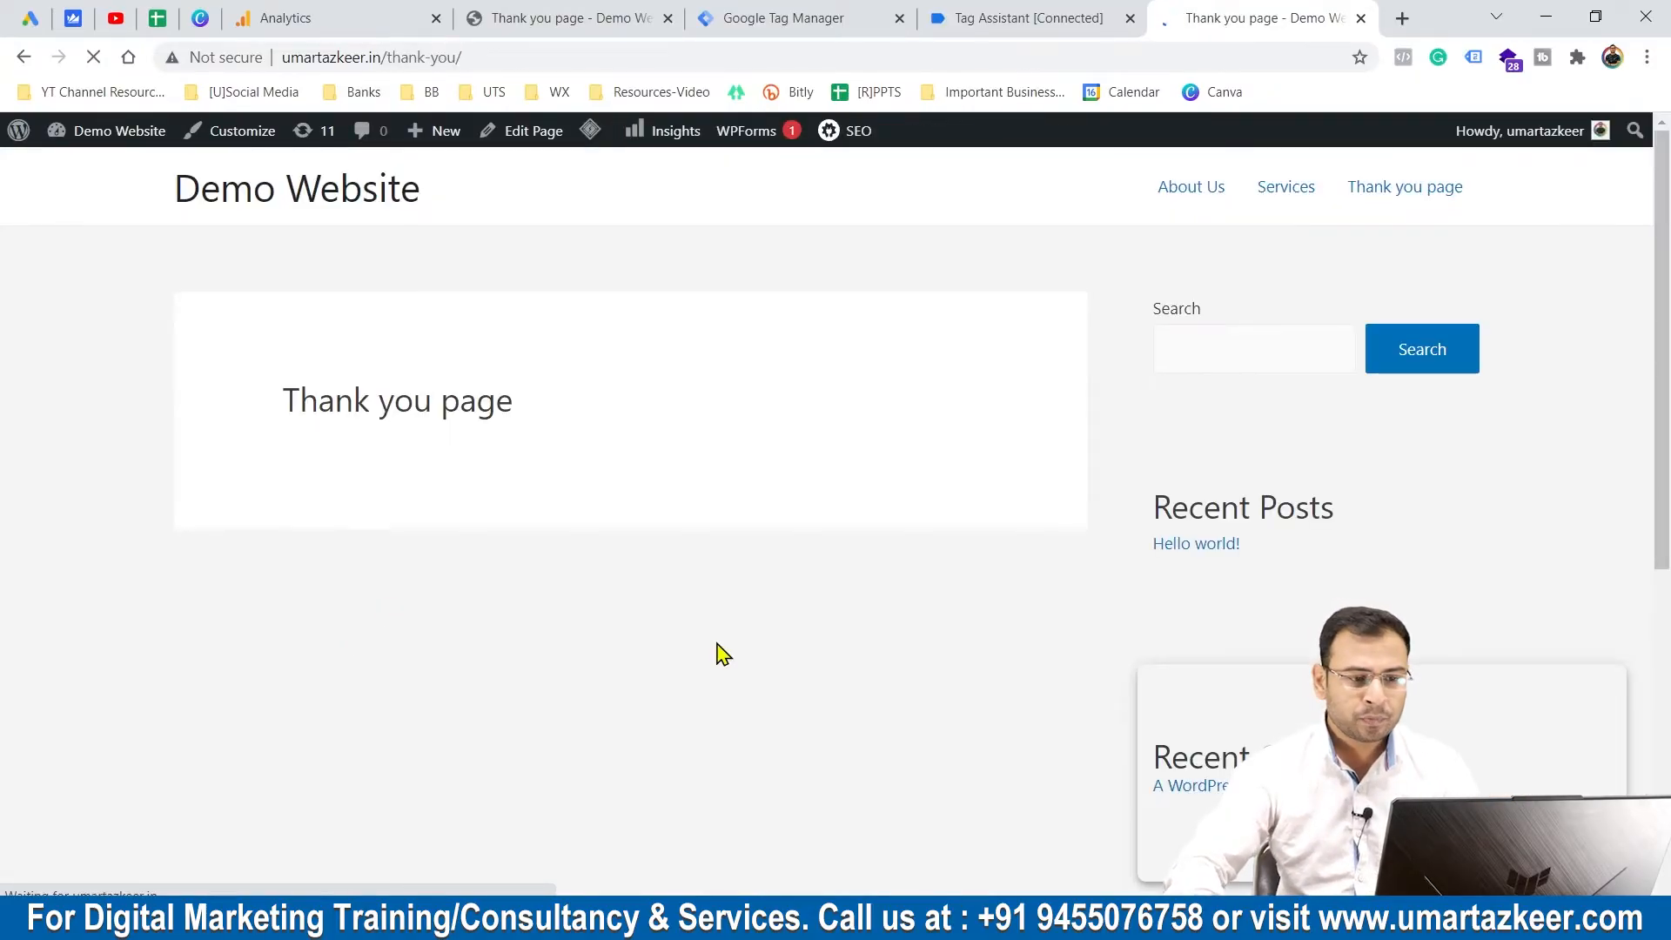
drag(285, 394, 281, 396)
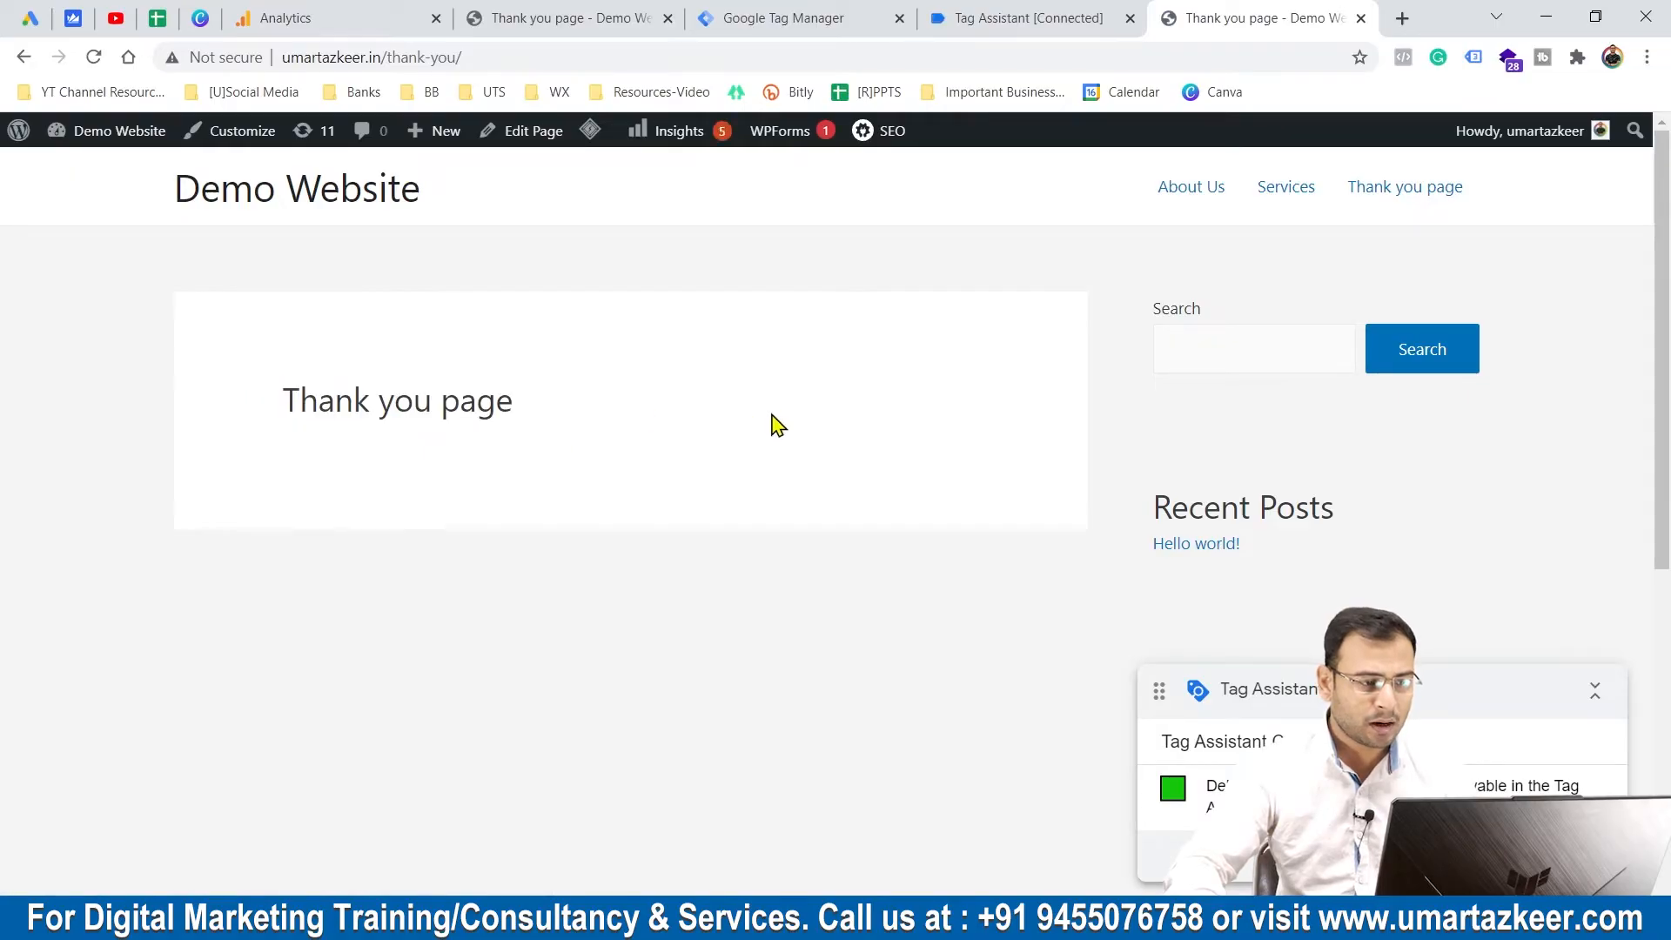
drag(772, 414, 282, 400)
click(824, 423)
Step: Switch to Tag Assistant and inspect the generate_lead and Page View events of the latest Thank you page visit
click(975, 12)
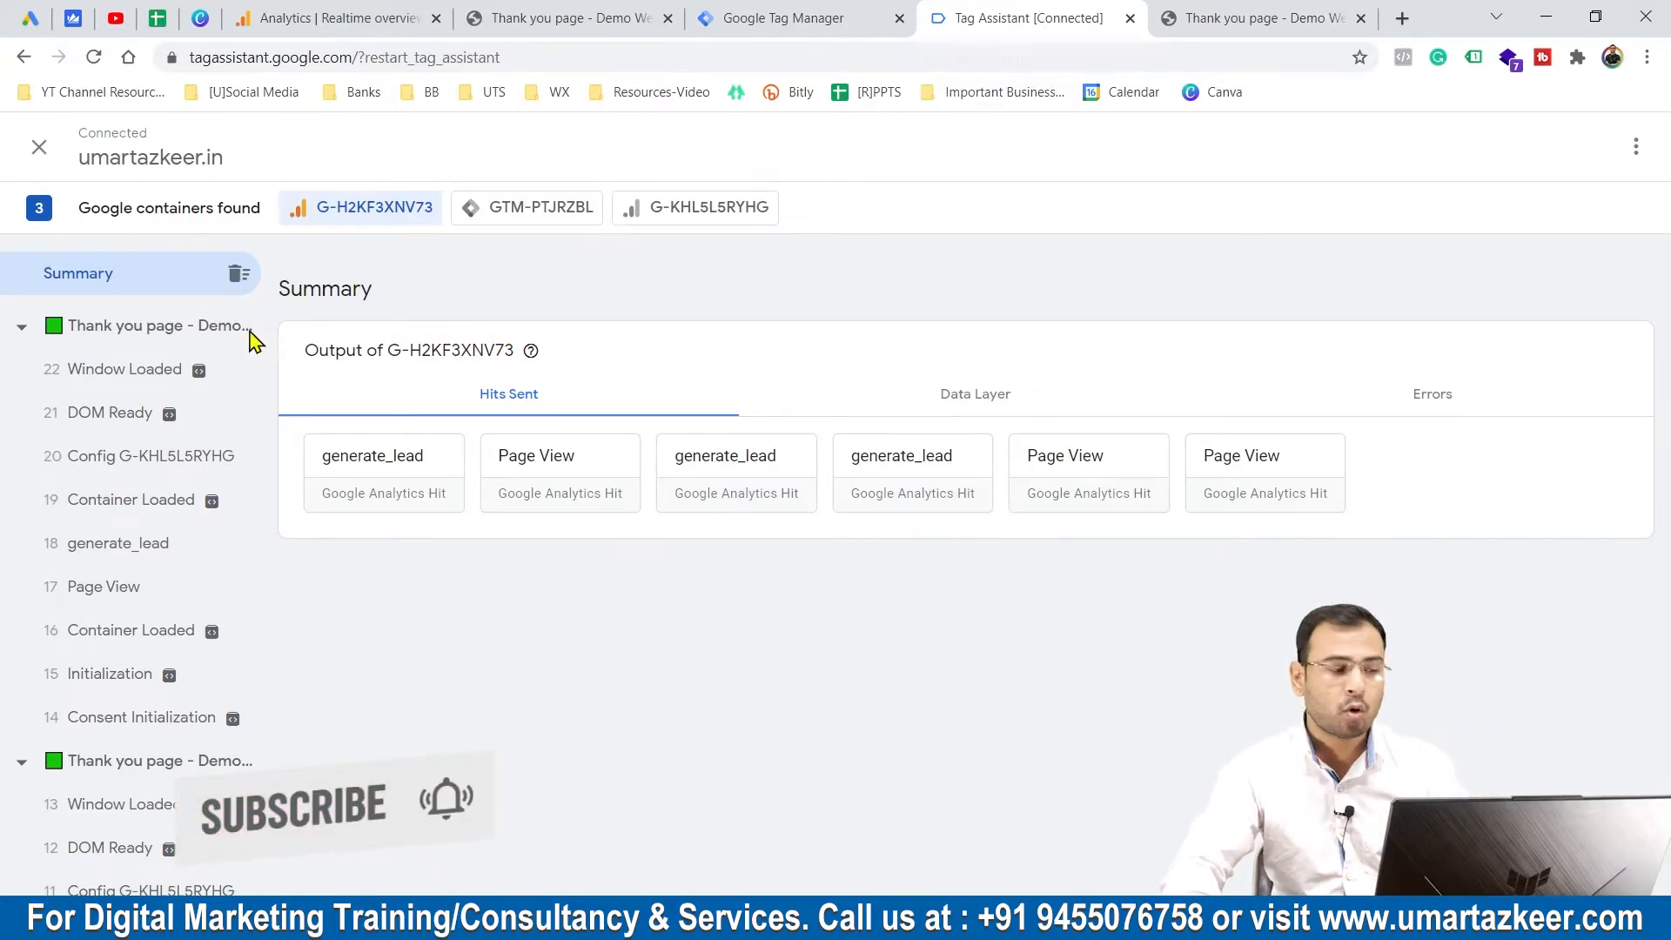
mouse_move(185, 514)
scroll(195, 343, down, 5)
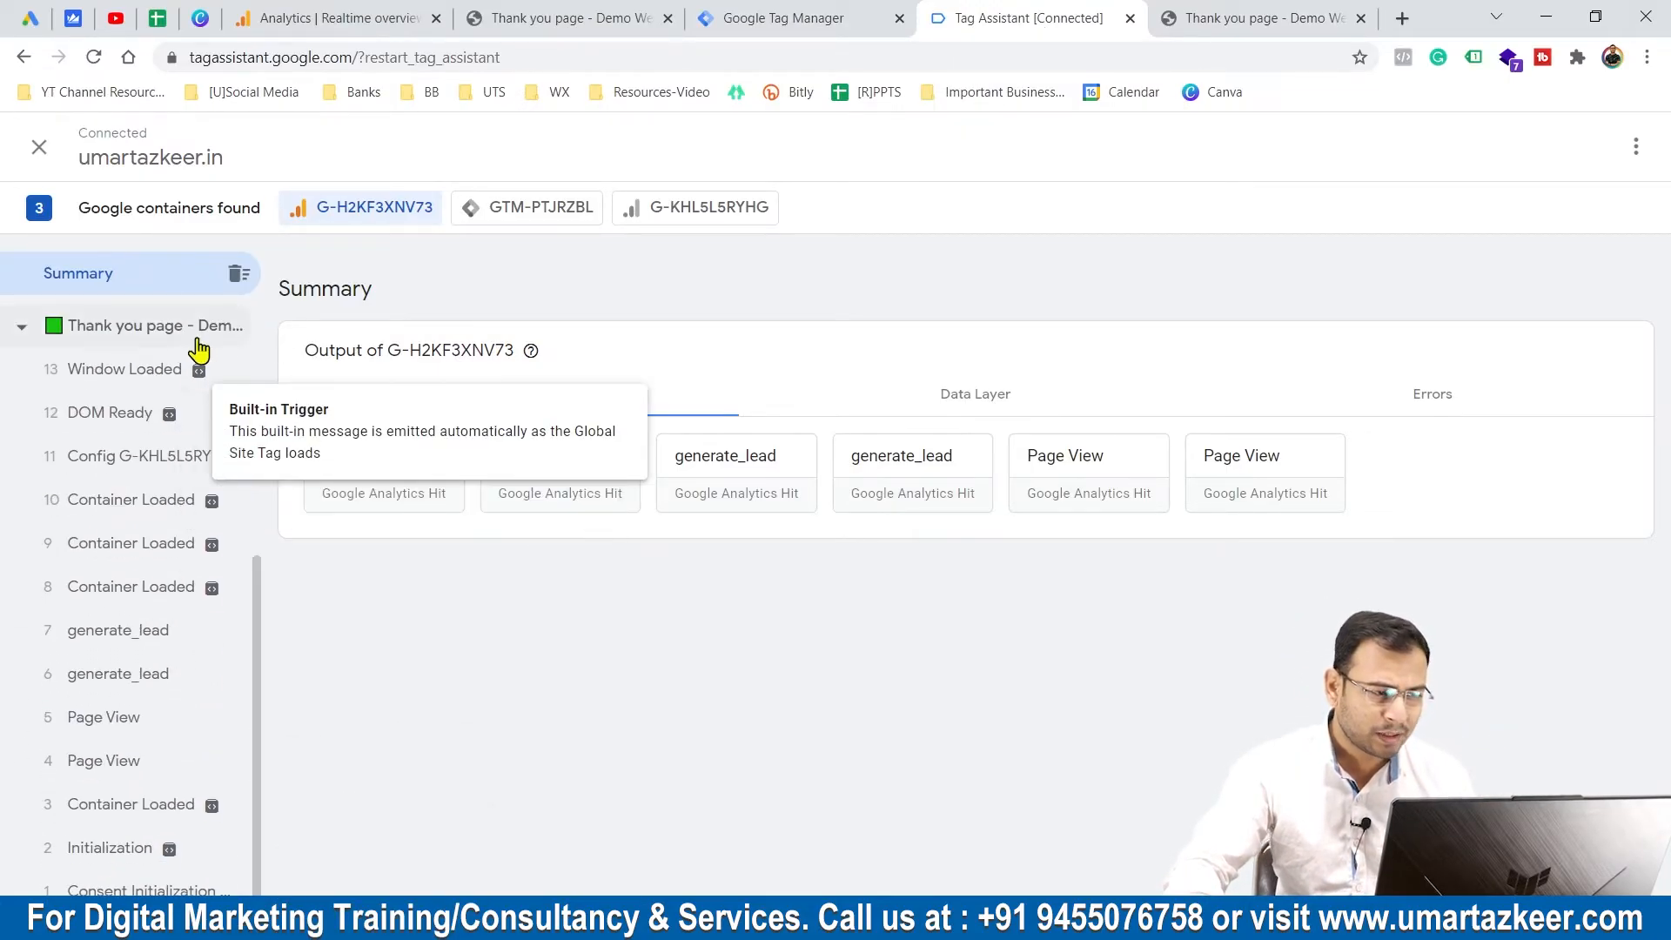
scroll(168, 687, up, 5)
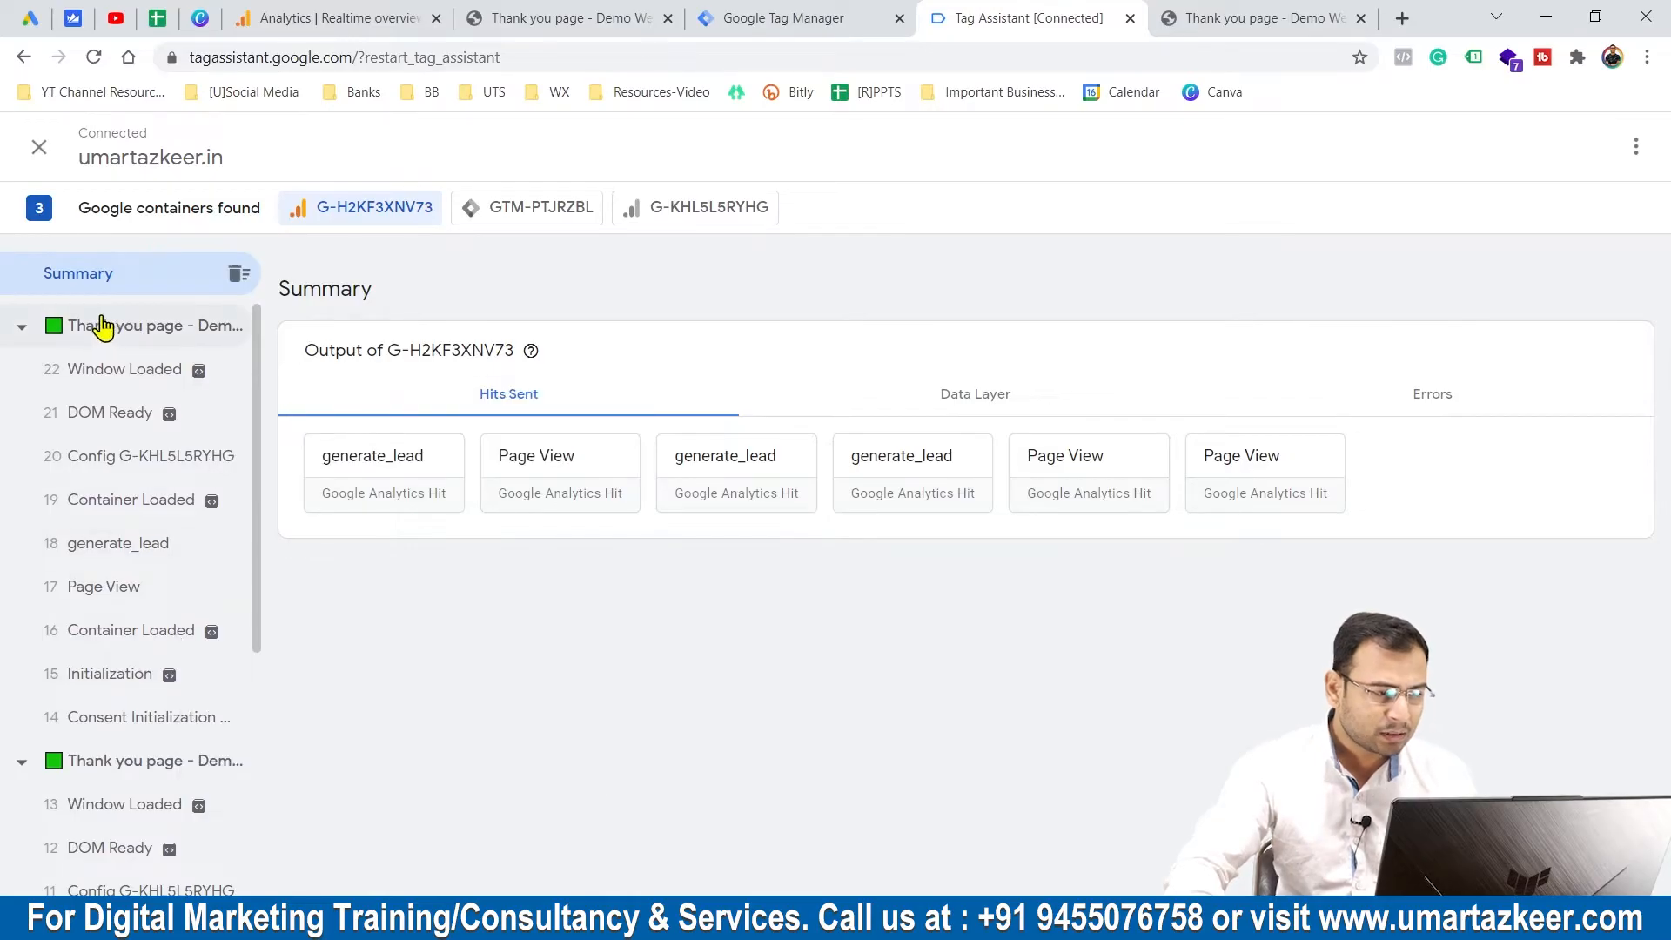
click(148, 549)
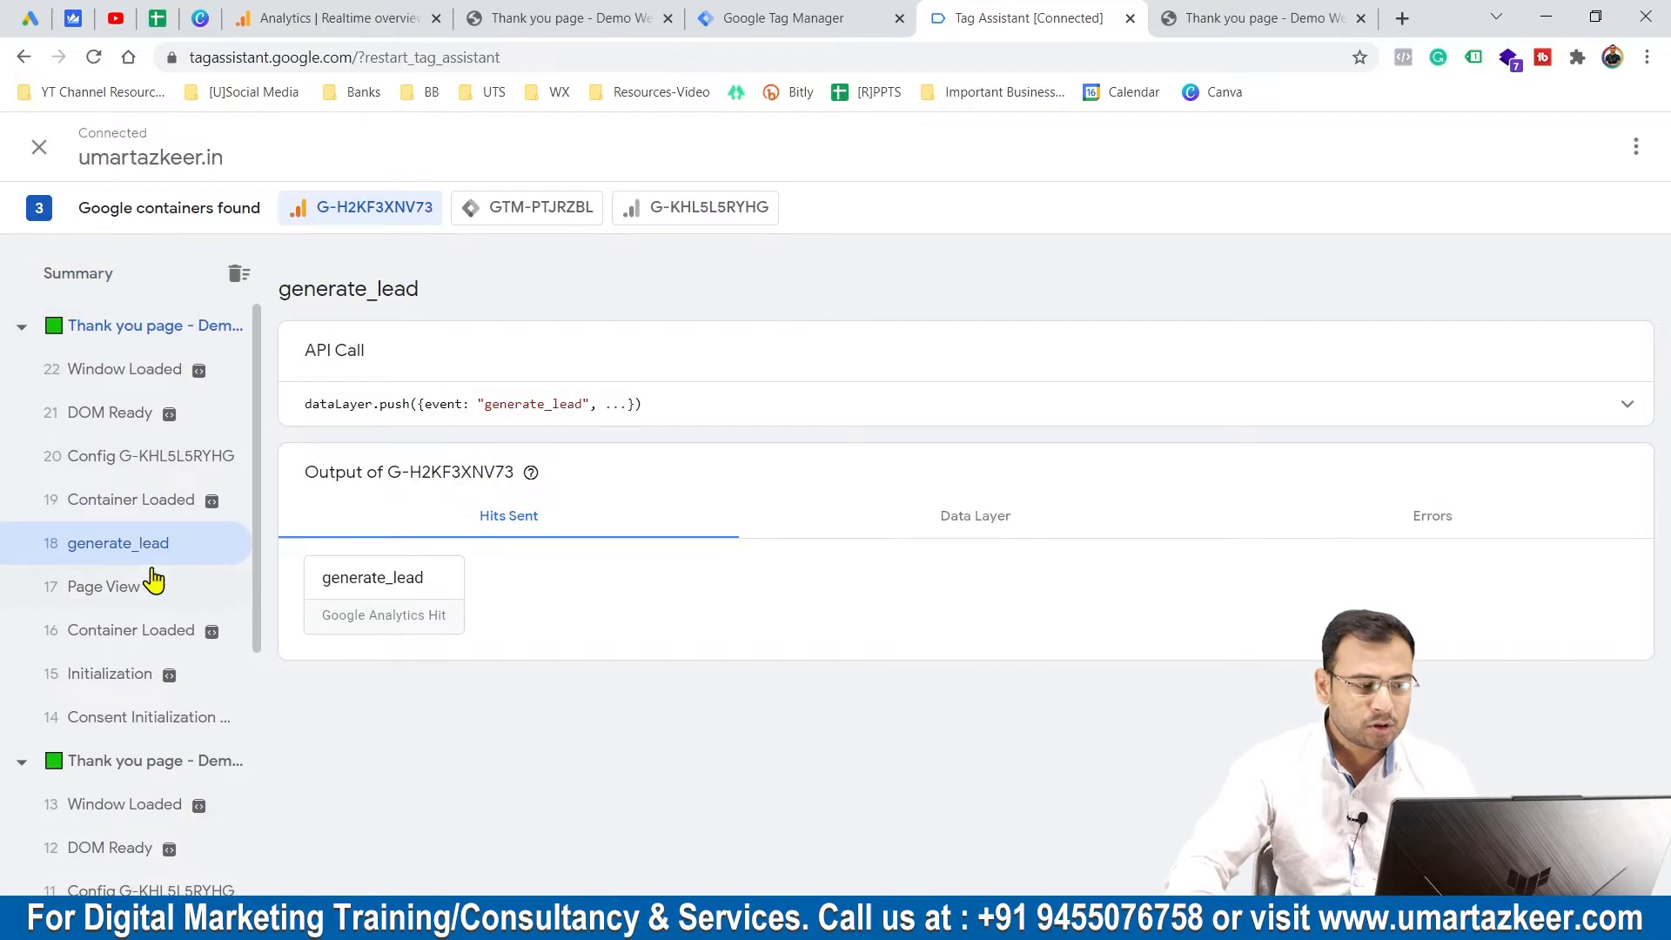
click(113, 601)
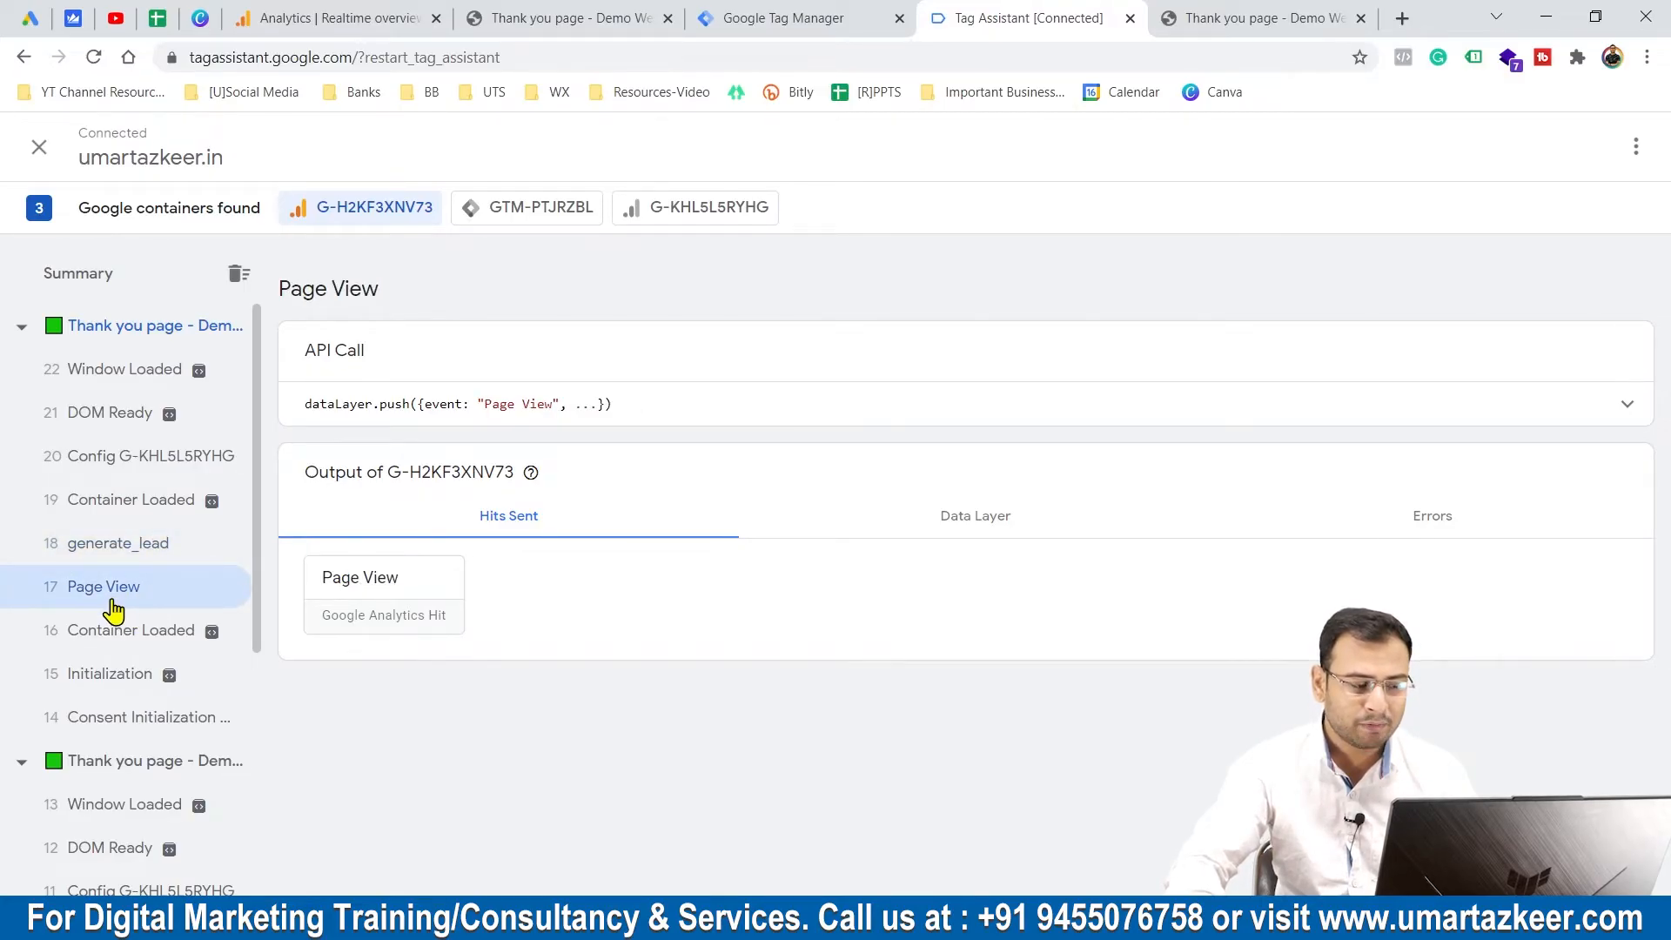
click(108, 550)
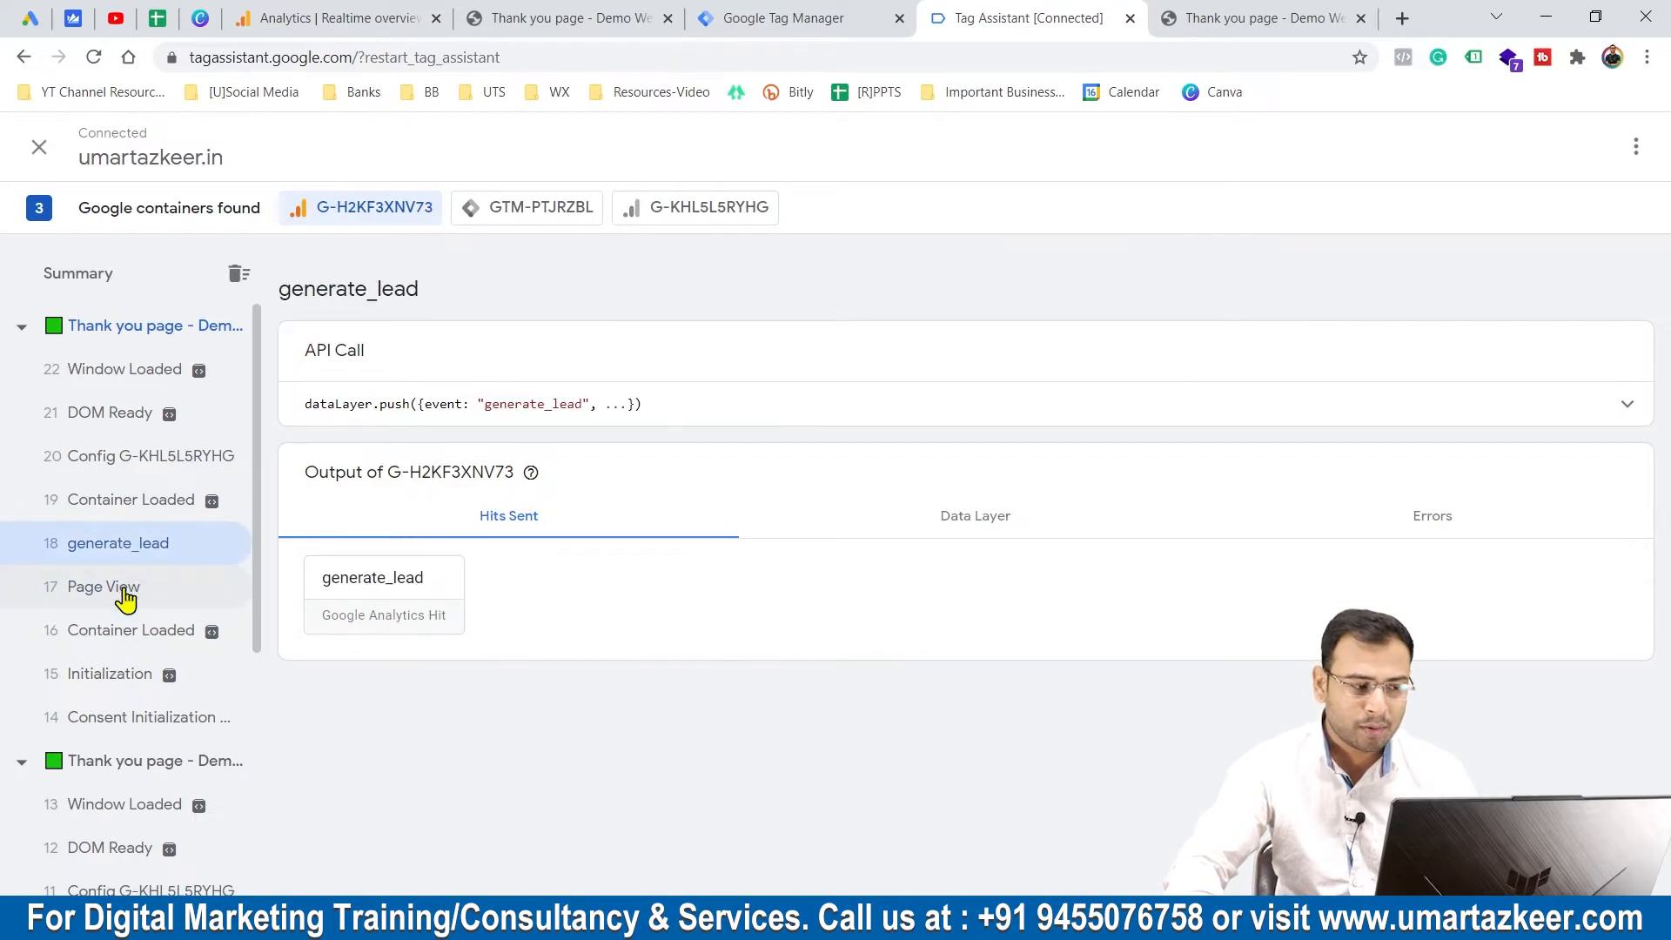
click(122, 585)
Step: Return to Google Analytics and examine the Realtime report's event counts by event name, including generate_lead
click(296, 16)
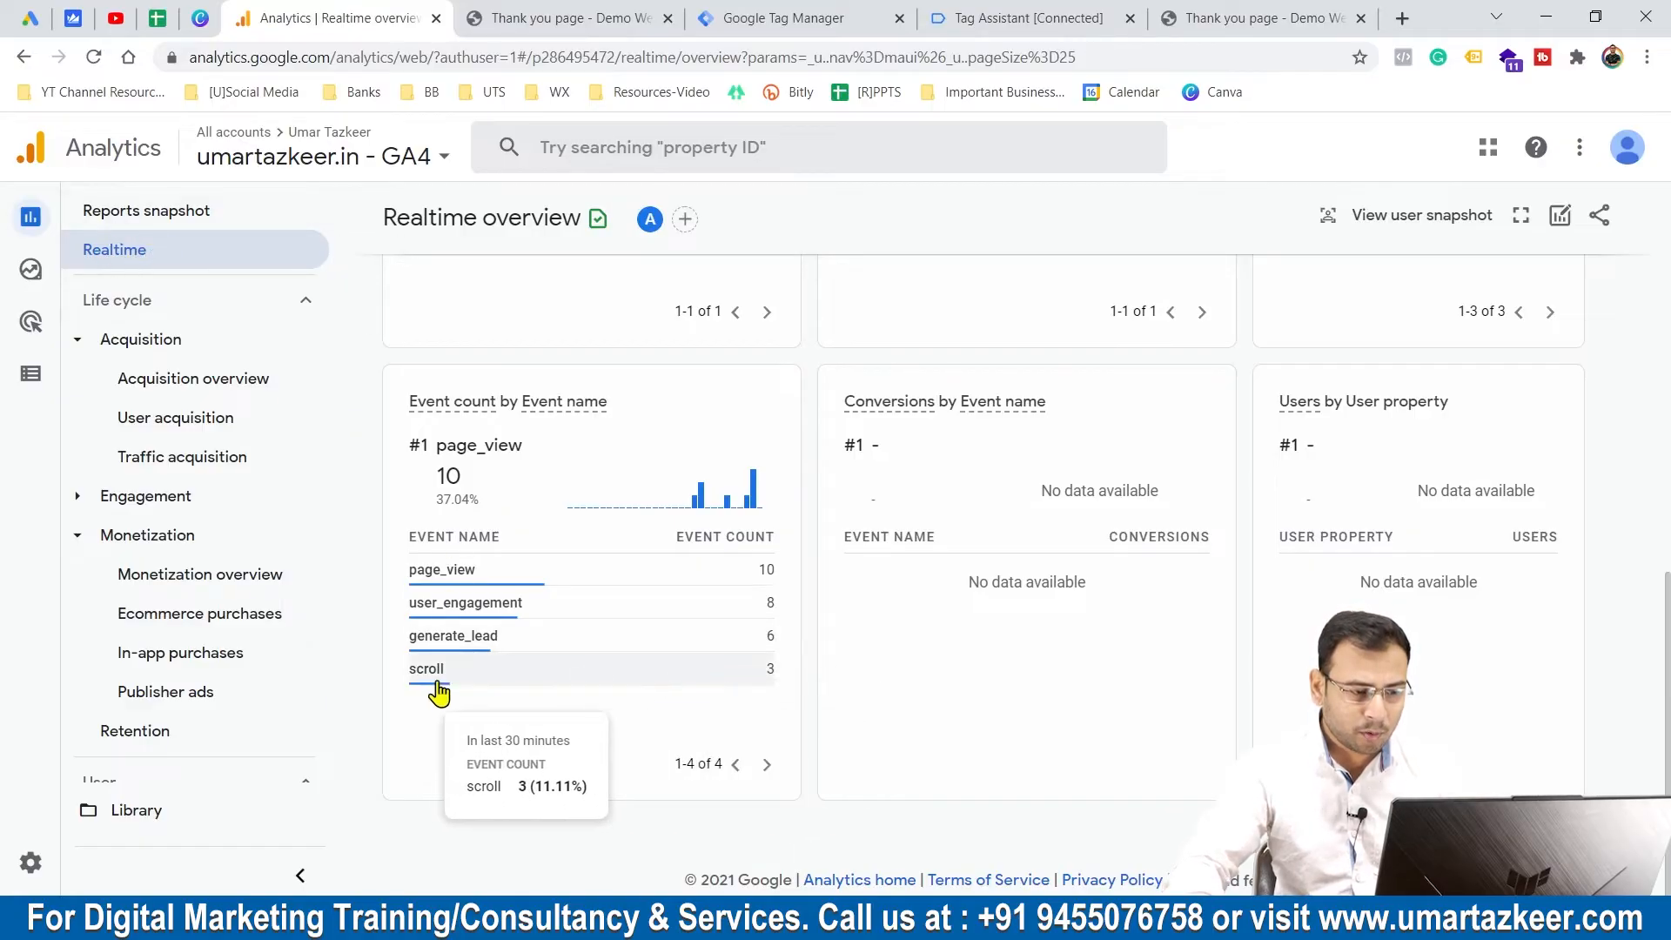
drag(436, 642, 489, 651)
click(777, 648)
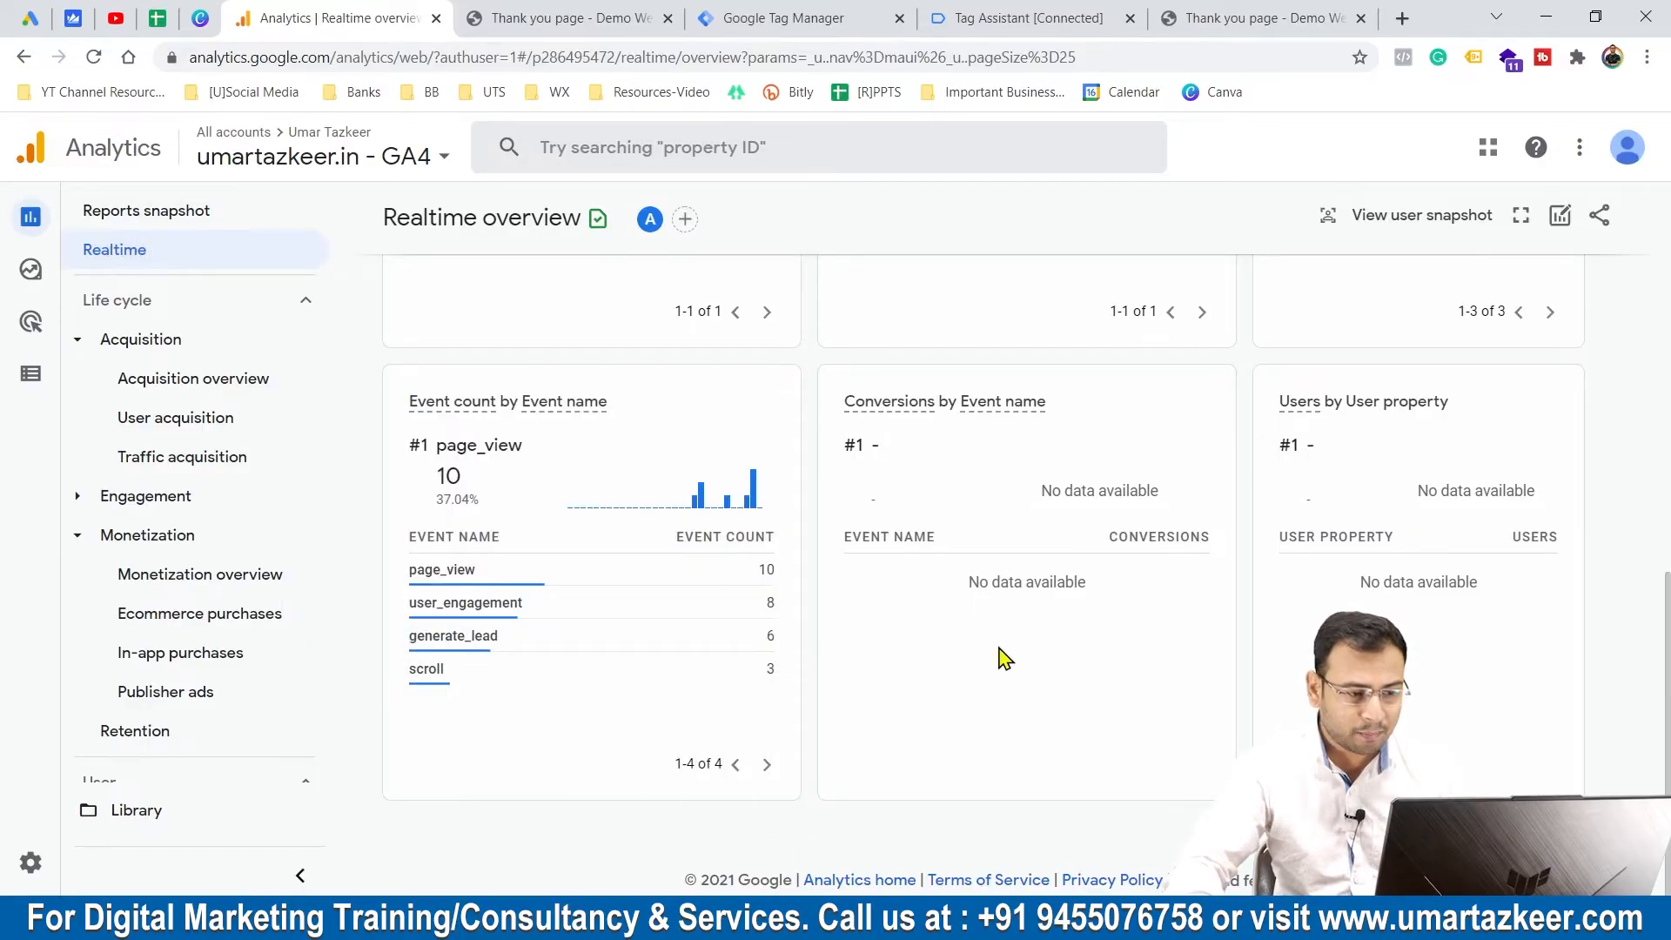
scroll(774, 644, up, 10)
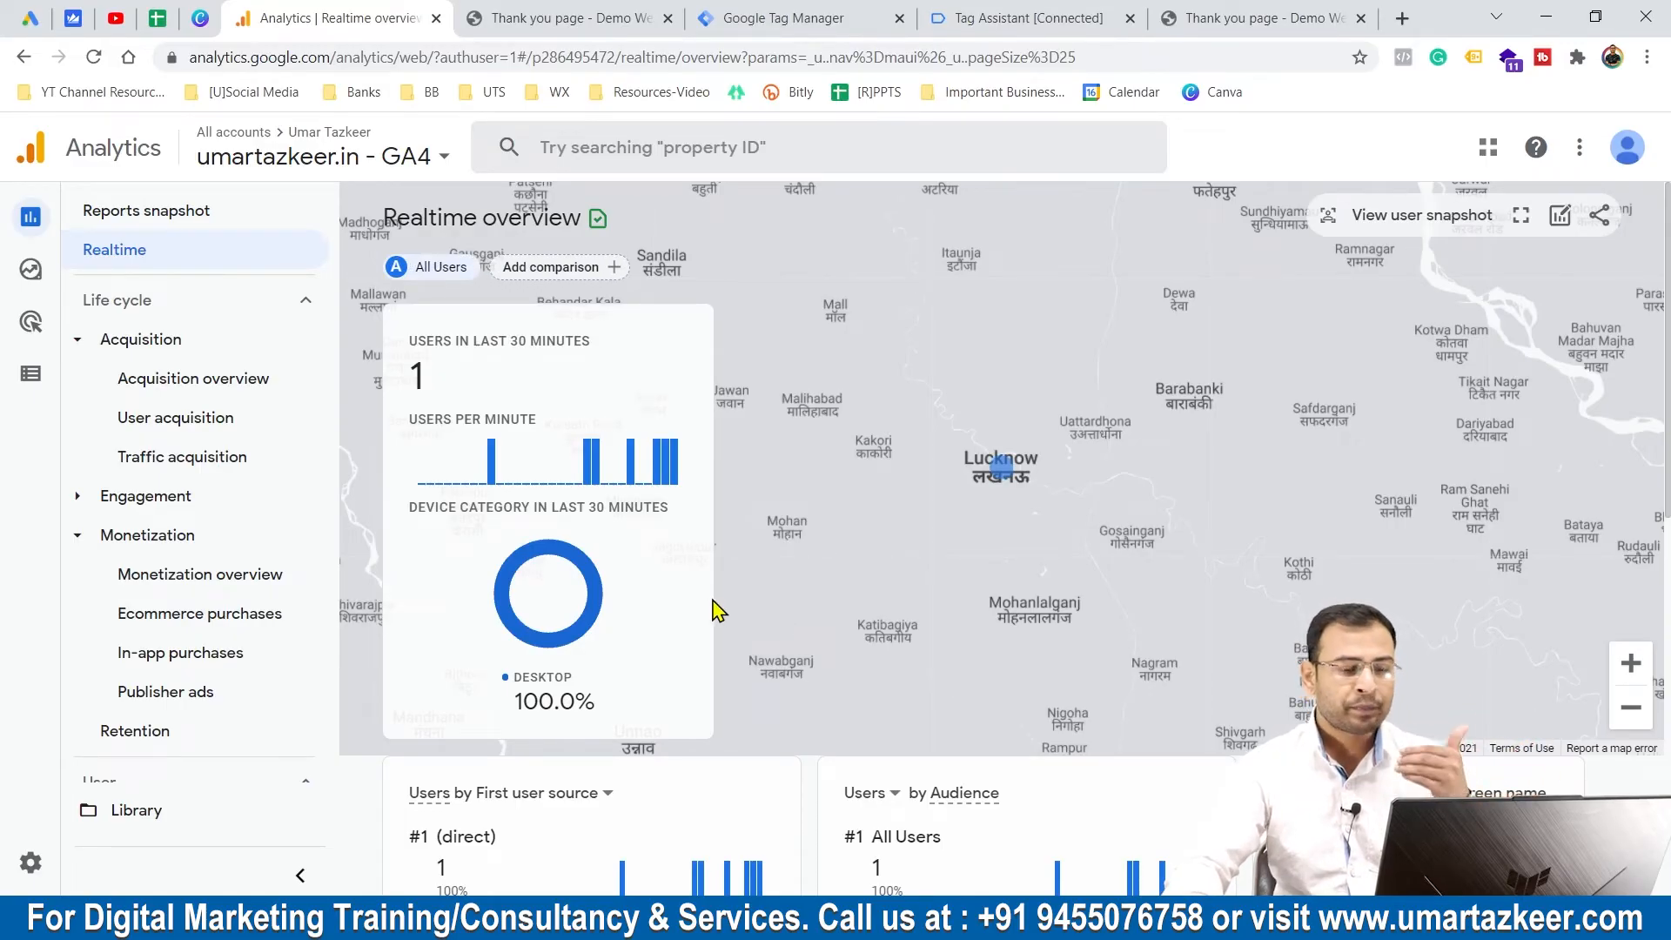
scroll(716, 611, down, 5)
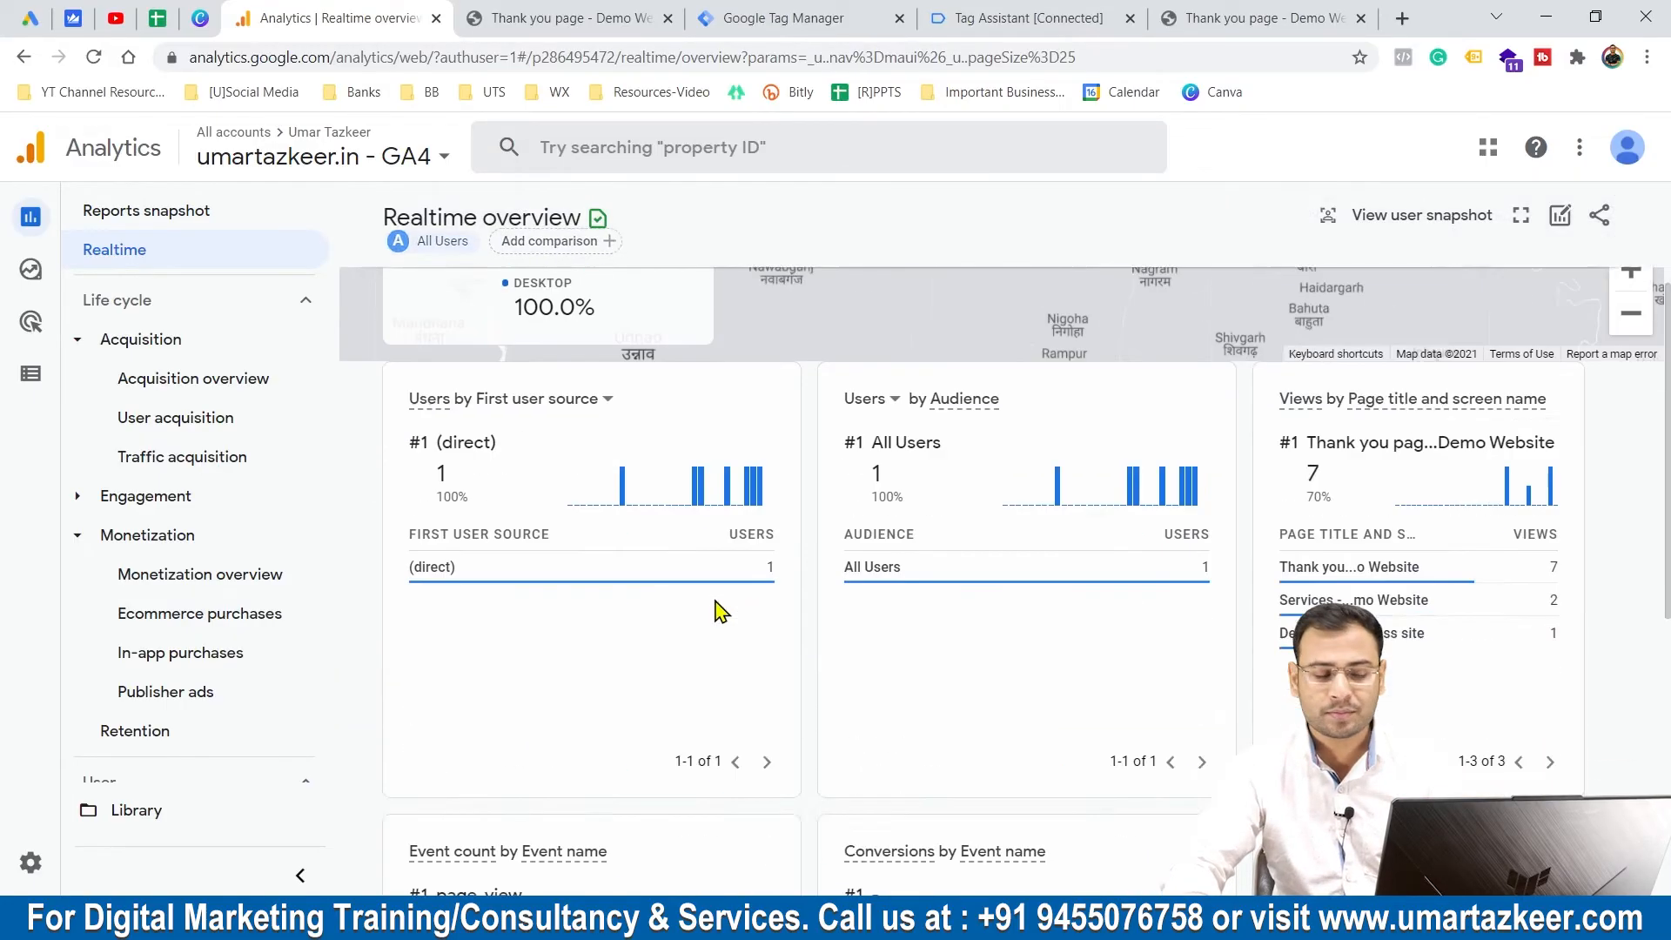
scroll(716, 611, down, 5)
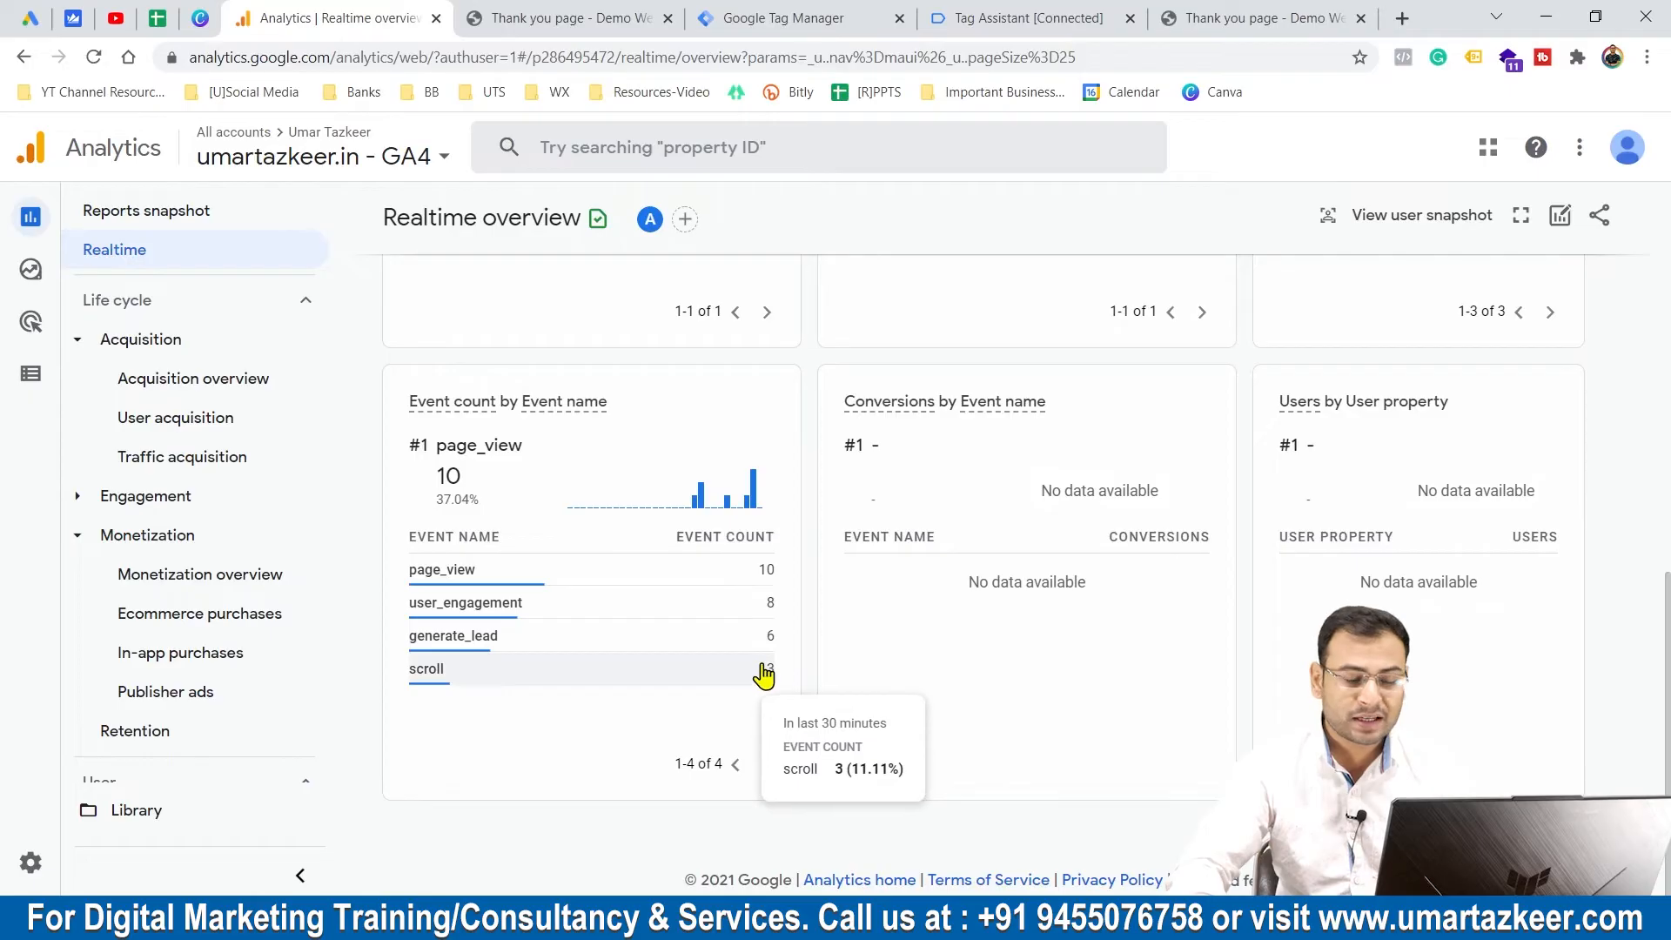
Step: Go to DebugView and open the parameters of the generate_lead event directly above page_view in the seconds timeline
click(58, 367)
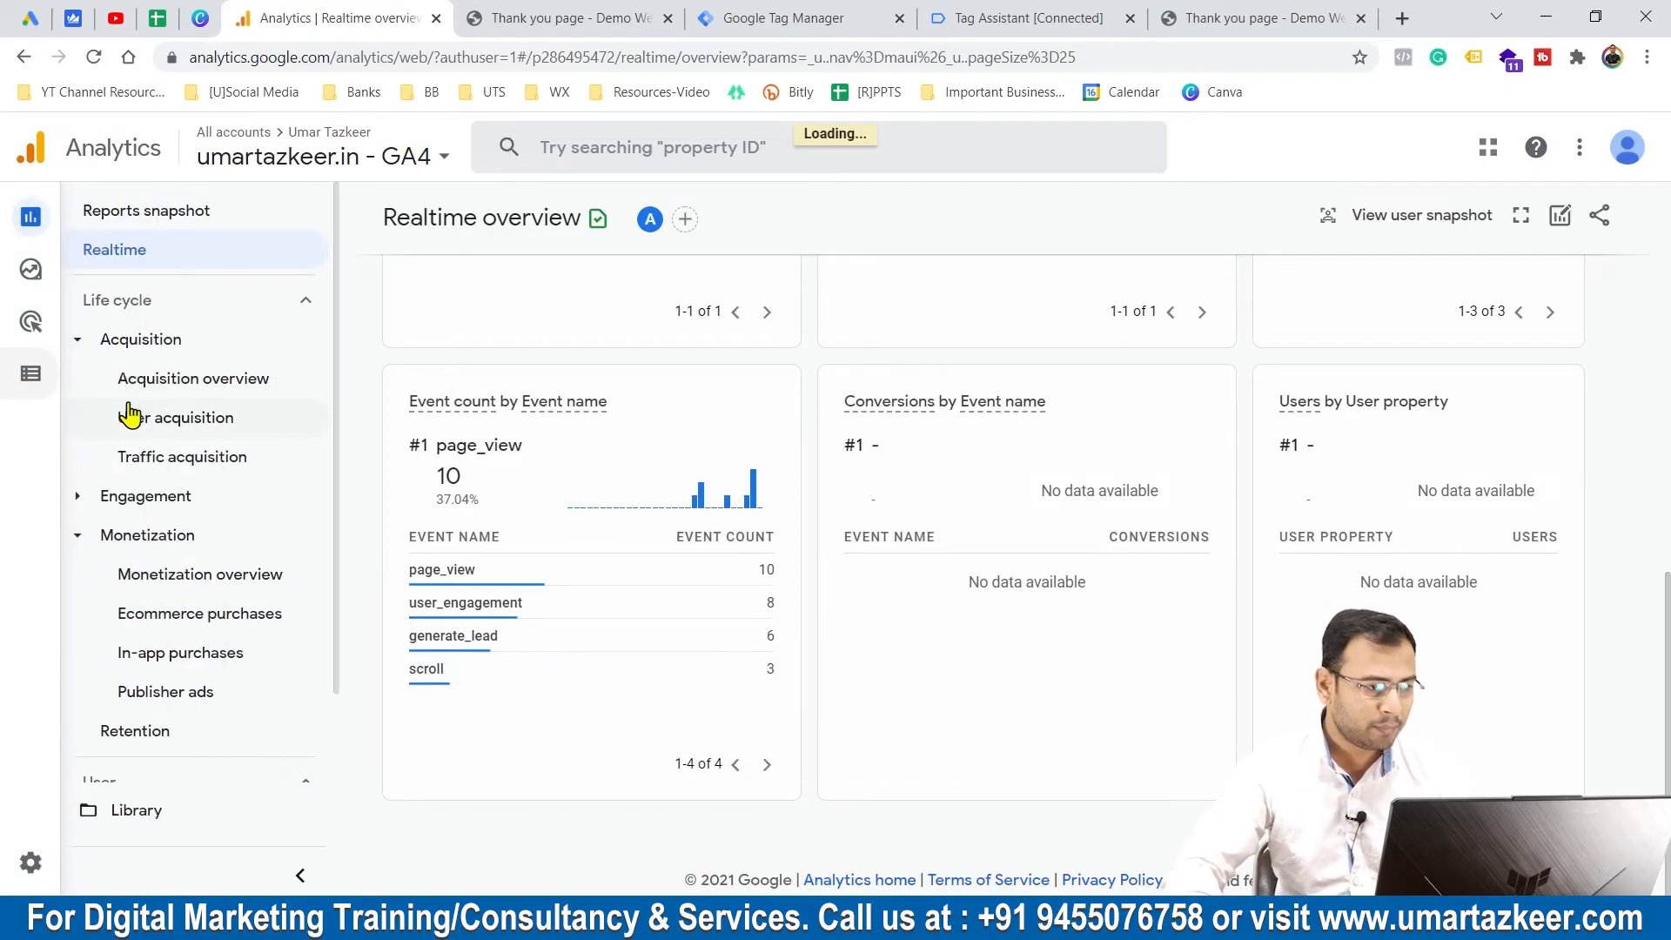
click(148, 381)
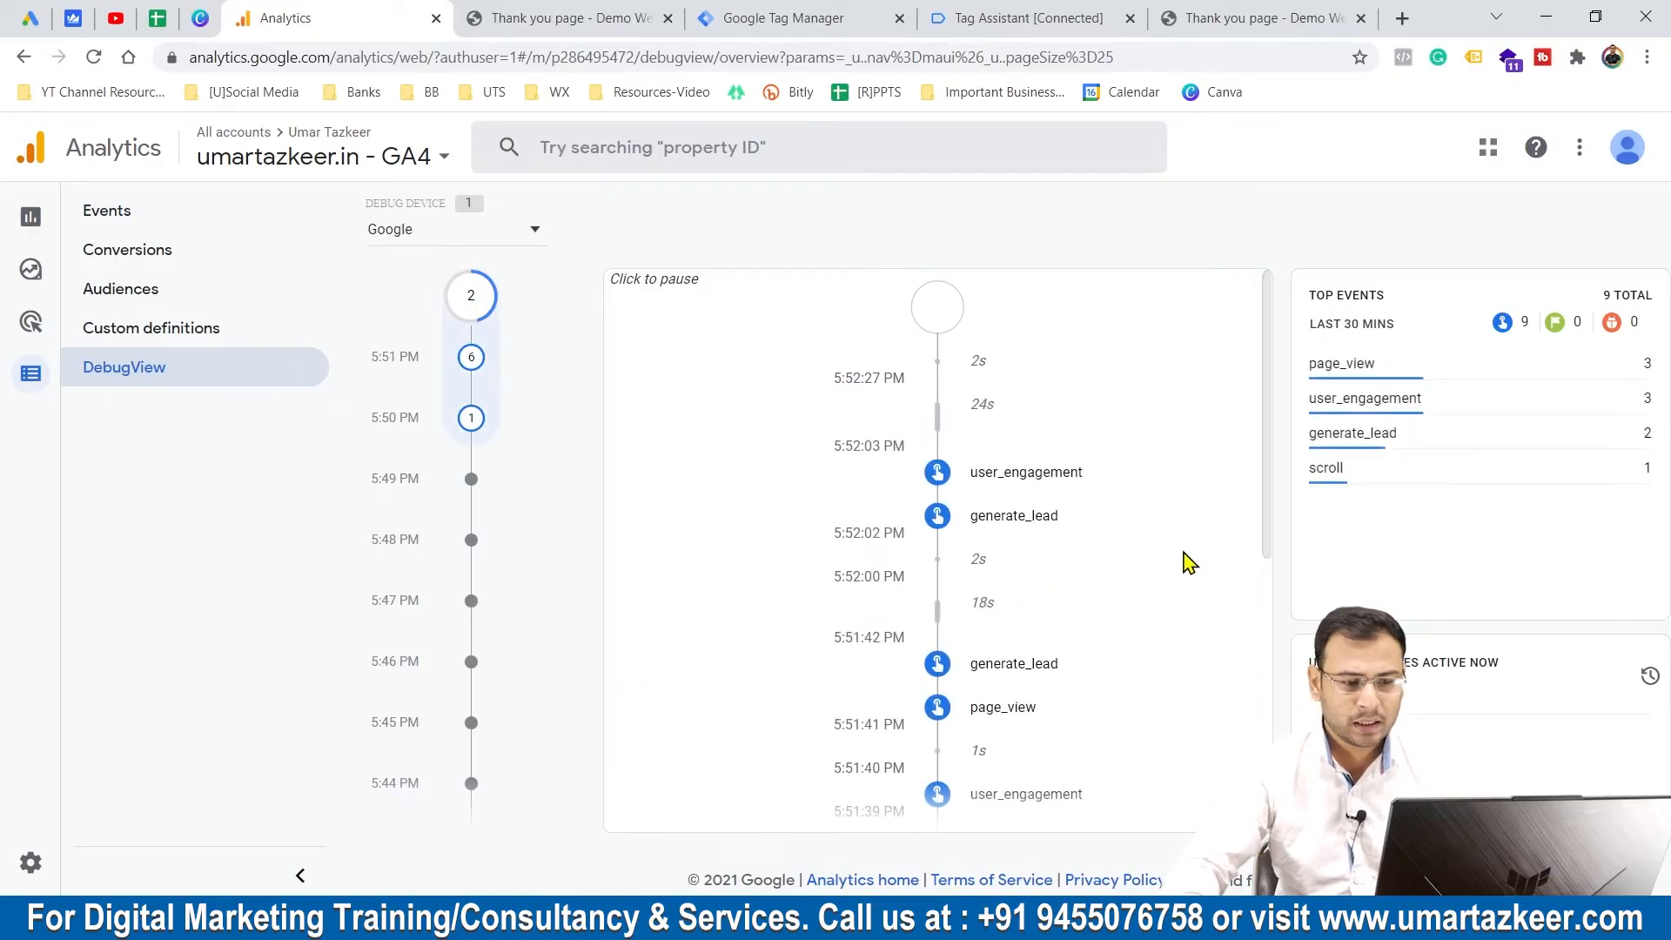
scroll(1105, 672, down, 3)
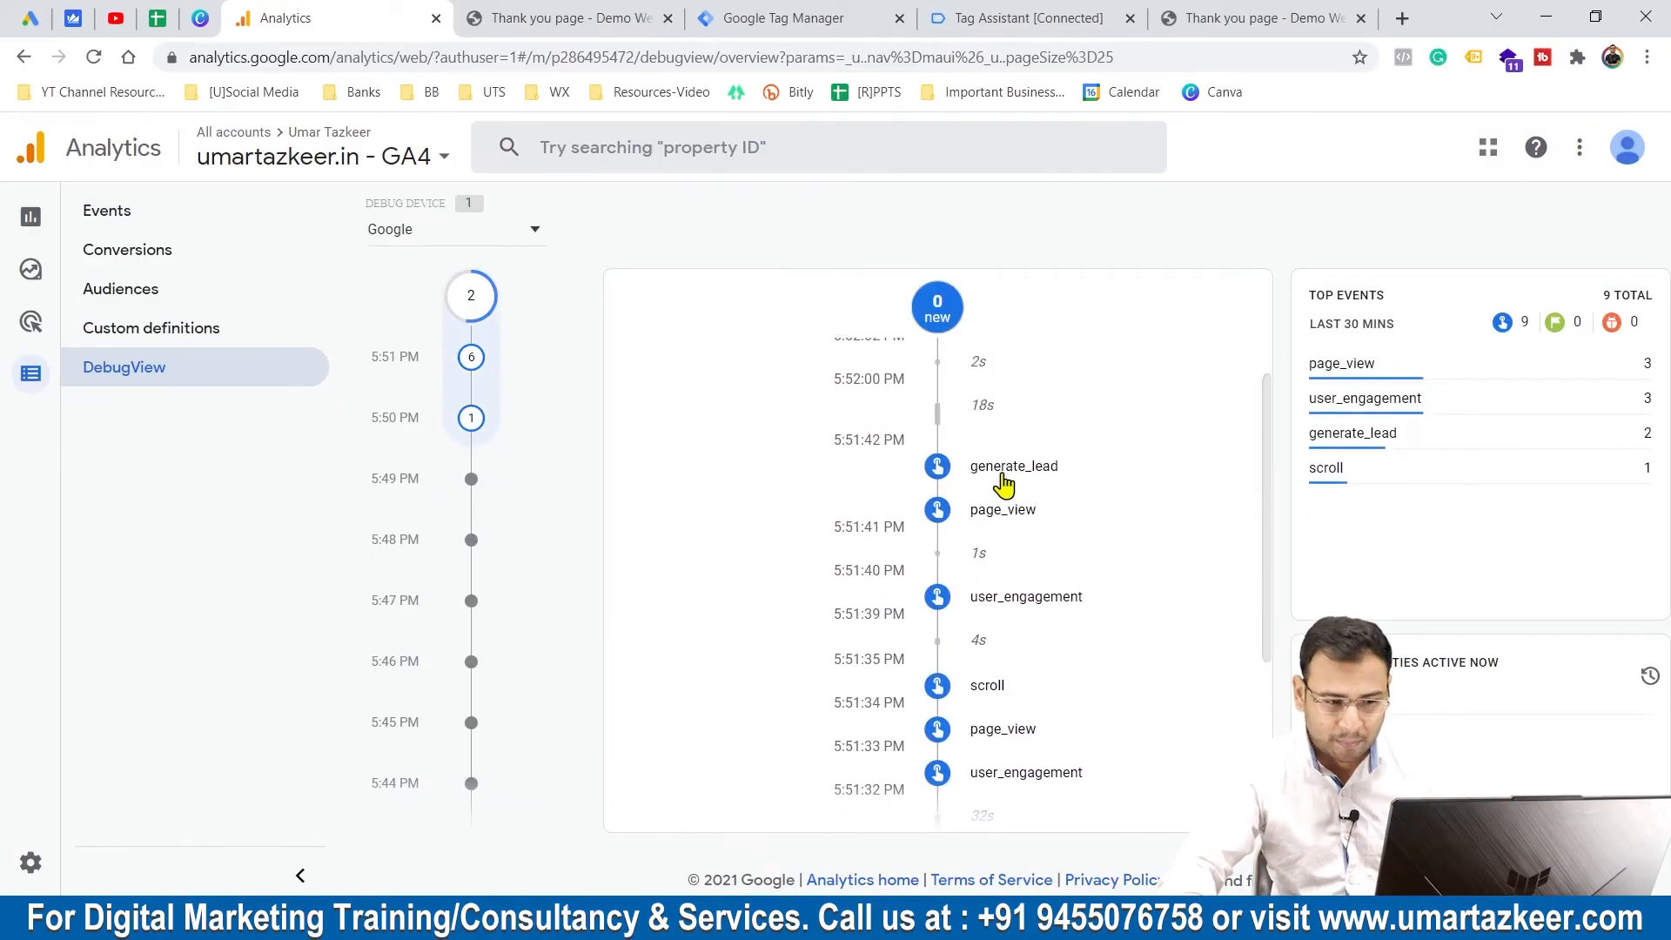
click(1020, 474)
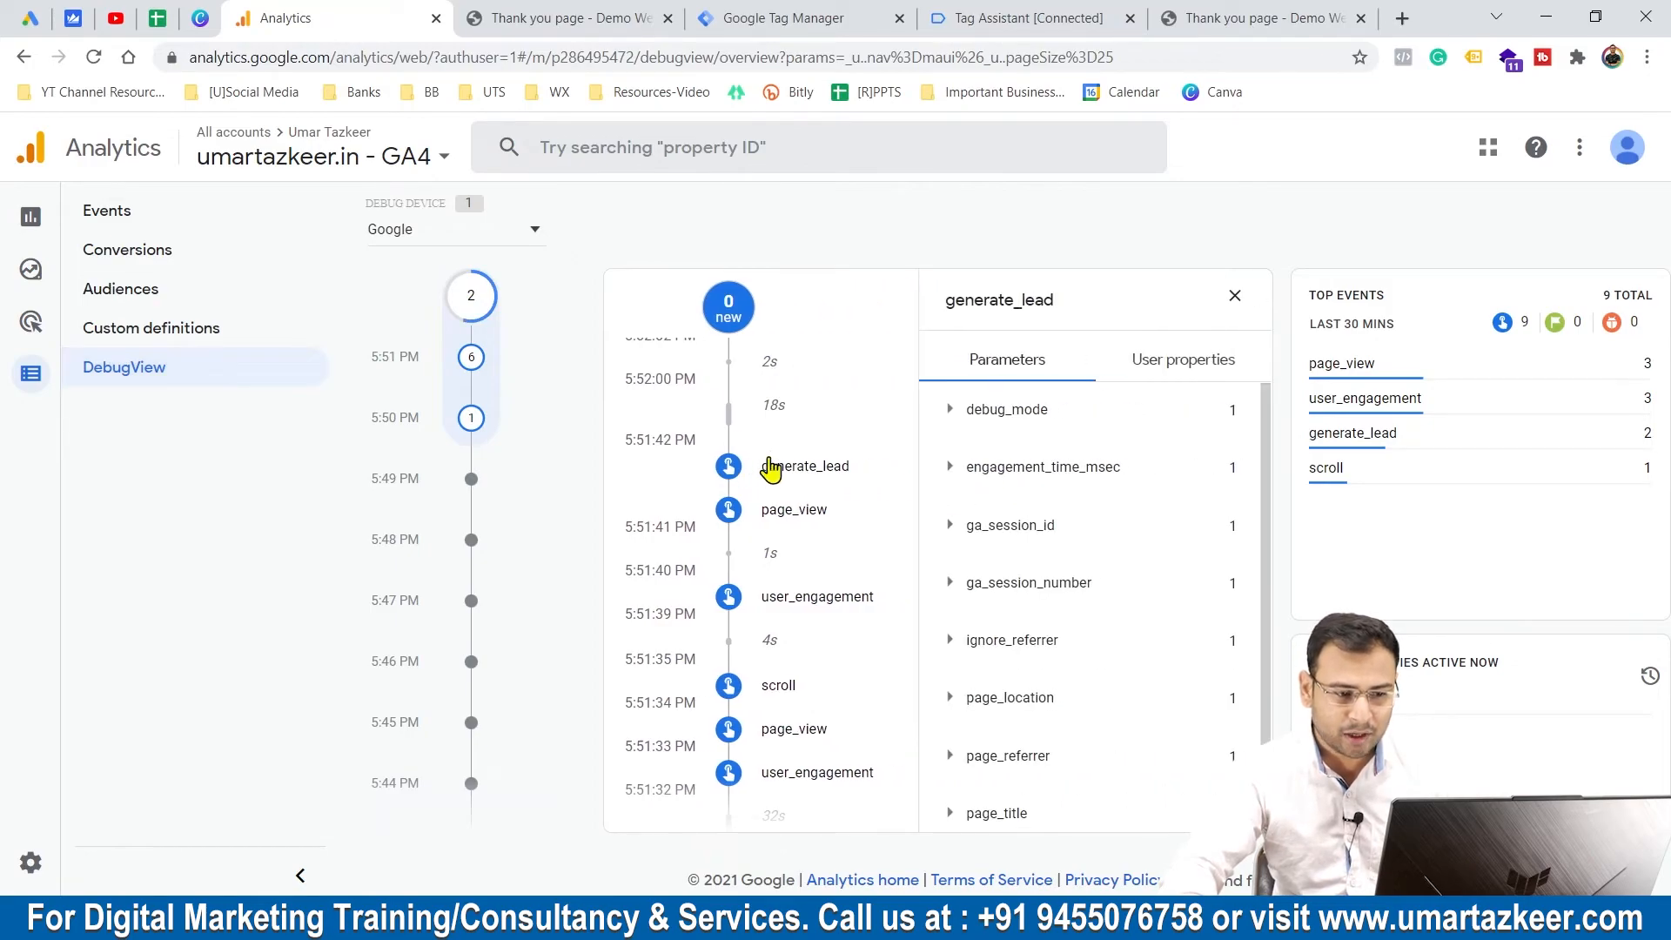
Step: Expand the generate_lead event's page_location parameter and check which page URL triggered it
click(960, 699)
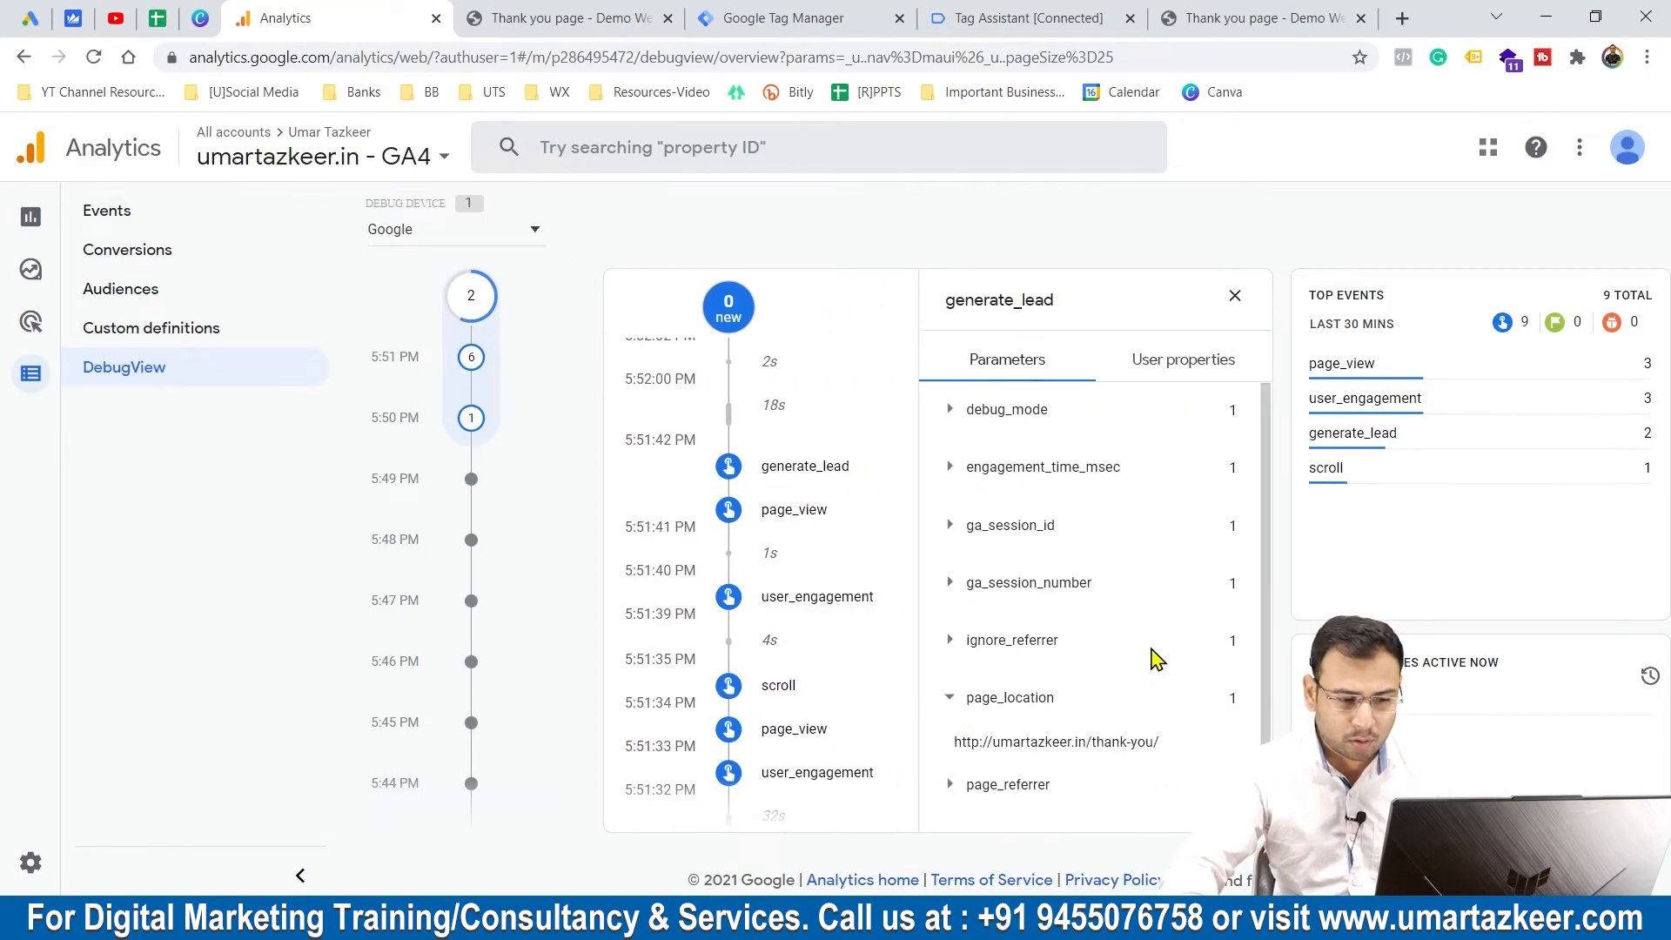
scroll(1155, 659, down, 1)
drag(1179, 702, 953, 702)
click(1195, 711)
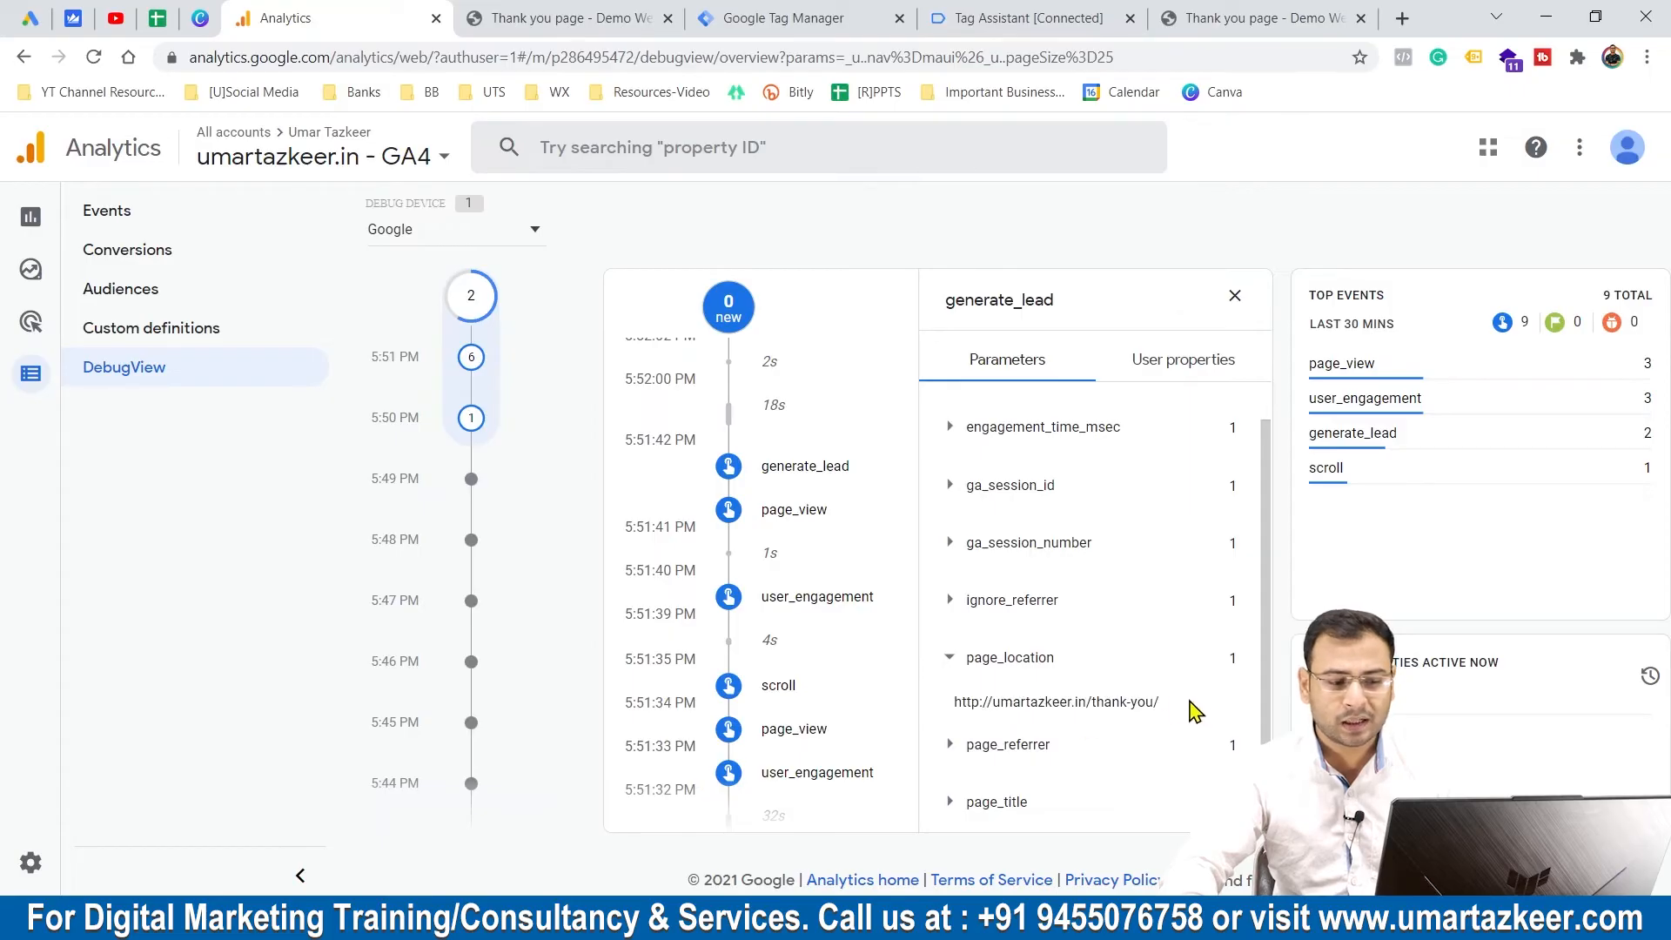
drag(1195, 711, 1000, 699)
click(1027, 700)
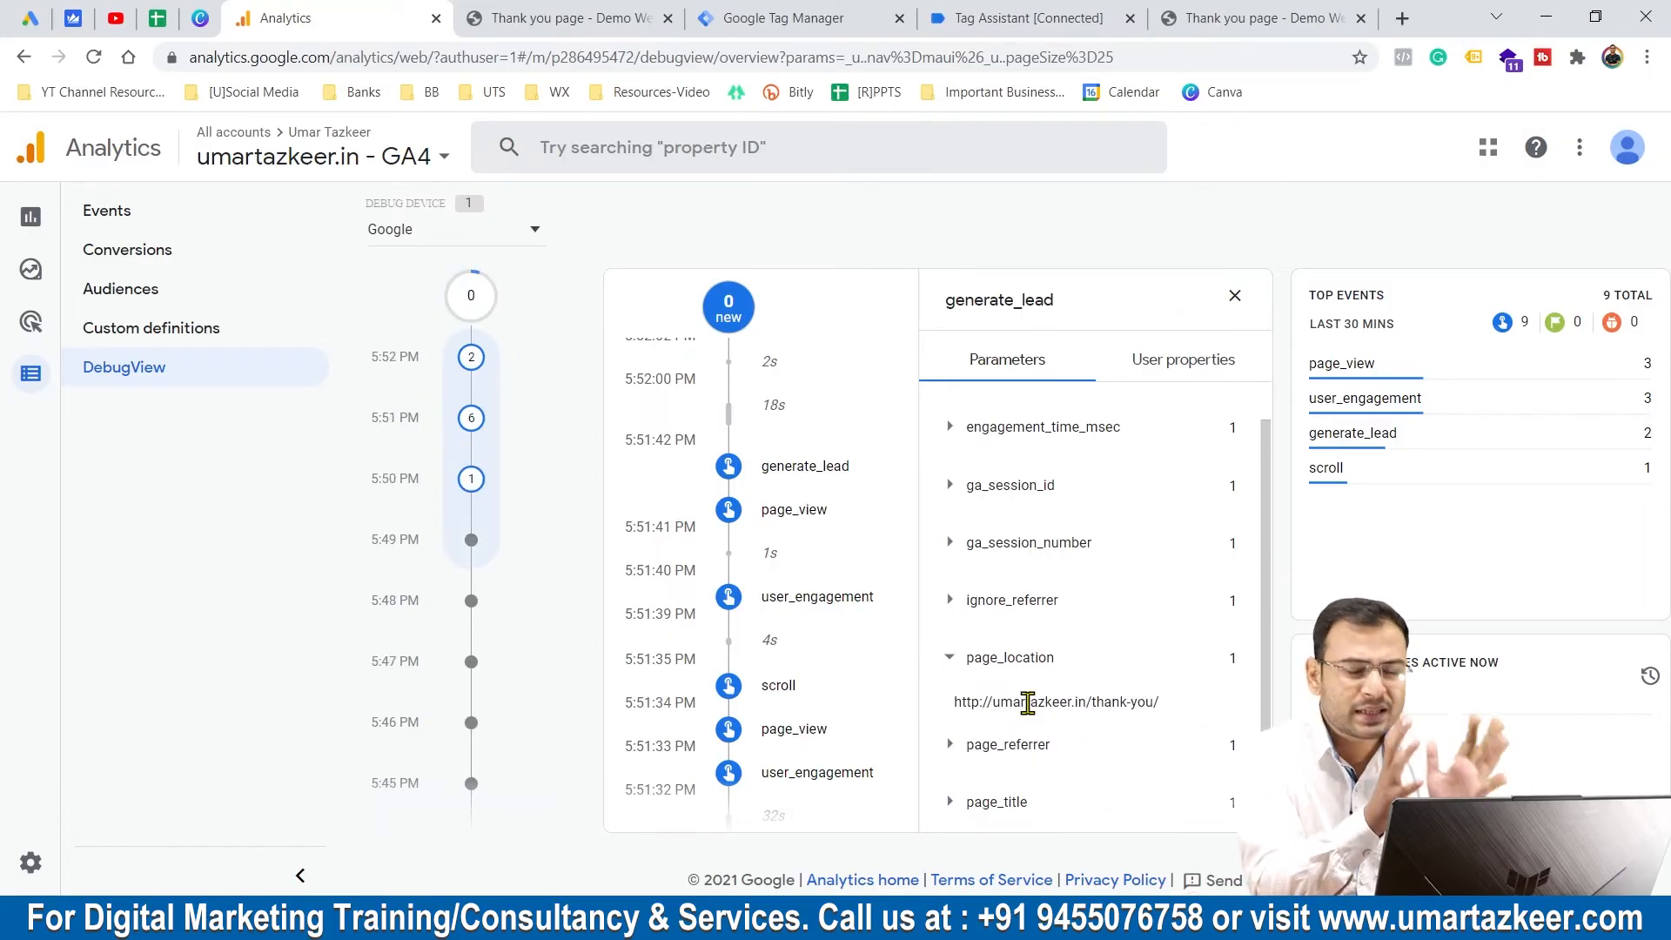